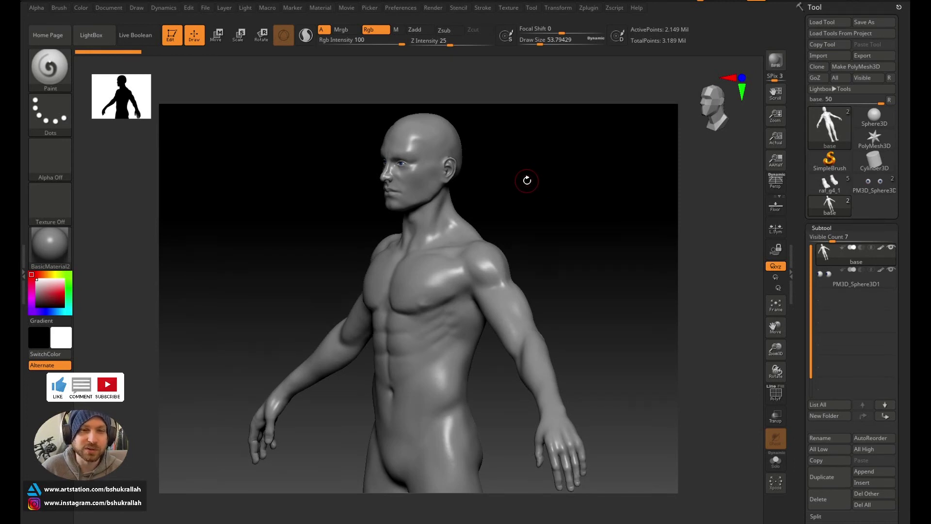
Step: Inspect the body and head from several angles, showing the polyframe wireframe to examine the mesh topology
mouse_move(307, 214)
left_mouse_down()
mouse_move(418, 217)
mouse_move(557, 202)
left_mouse_up()
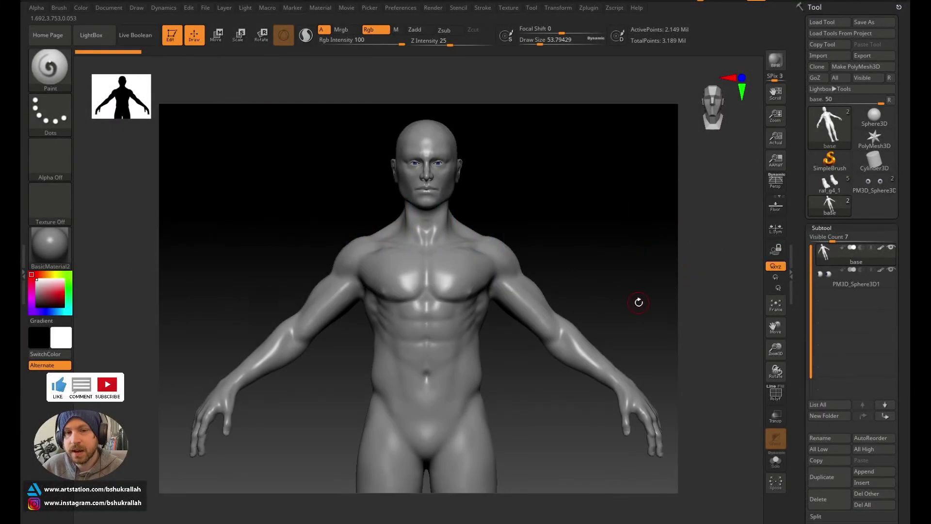
mouse_move(661, 299)
left_mouse_down()
mouse_move(614, 301)
mouse_move(654, 304)
left_mouse_up()
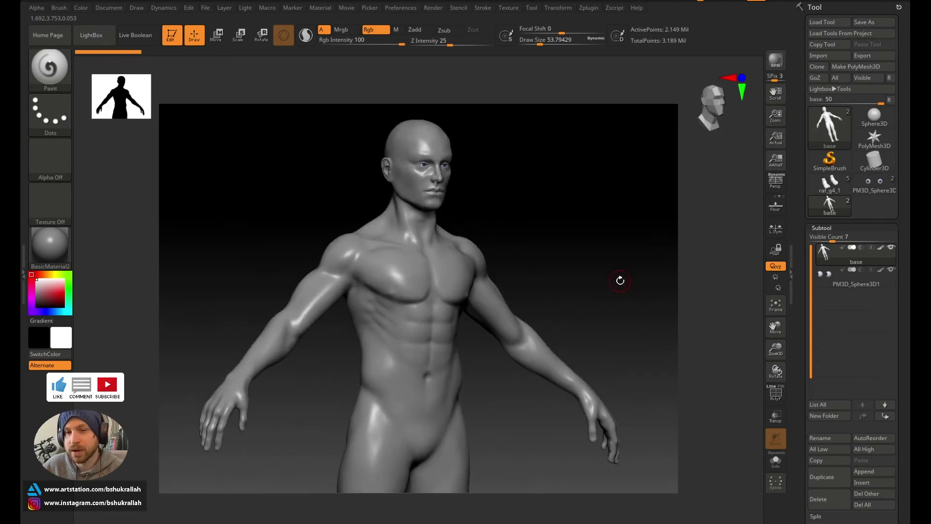
left_click(780, 398)
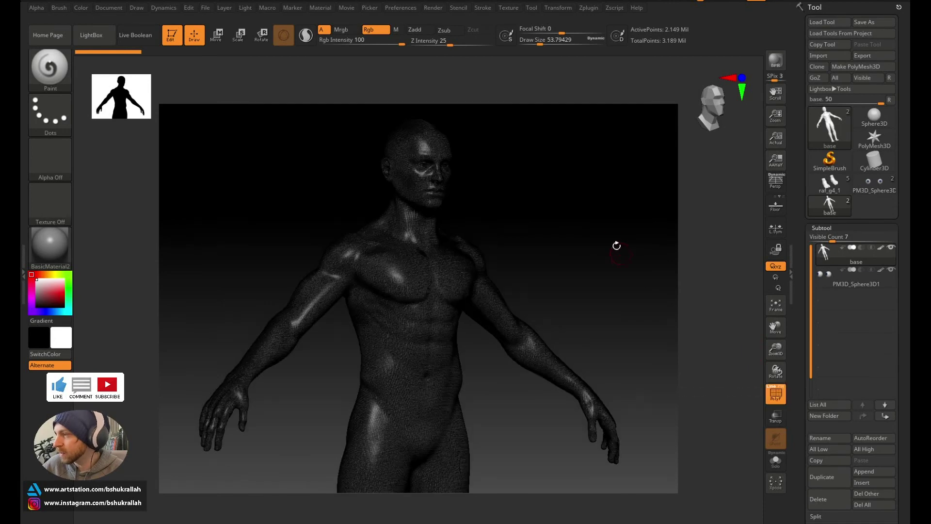
left_click_drag(615, 246, 557, 241, "alt")
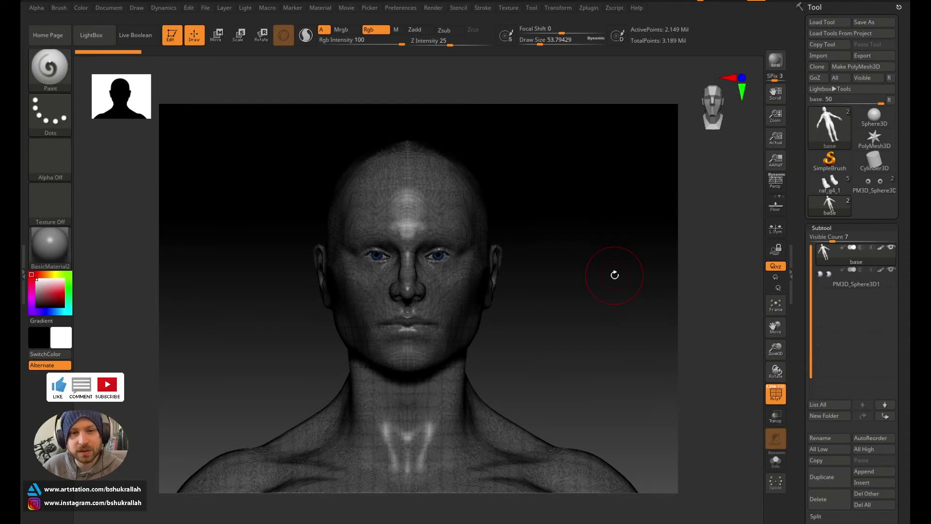
mouse_move(606, 274)
left_mouse_down()
mouse_move(582, 274)
mouse_move(591, 278)
left_mouse_up()
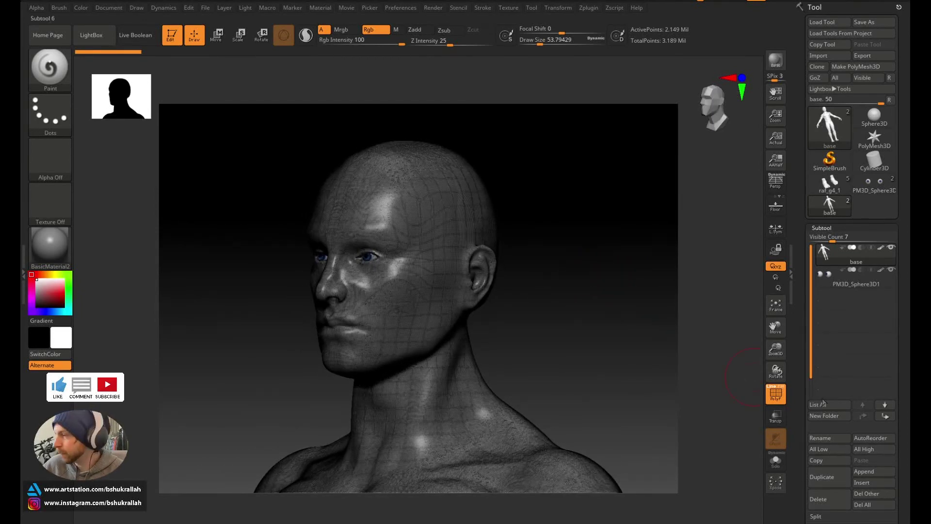
left_click(775, 393)
Step: Rename the eyeballs subtool PM3D_Sphere3D1 as eyes
scroll(839, 216, "down", 3)
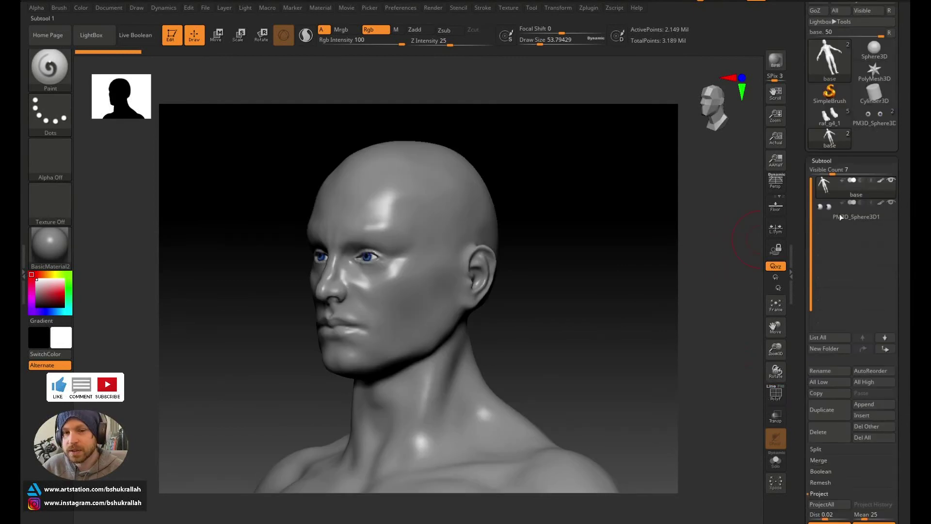
left_click(827, 190)
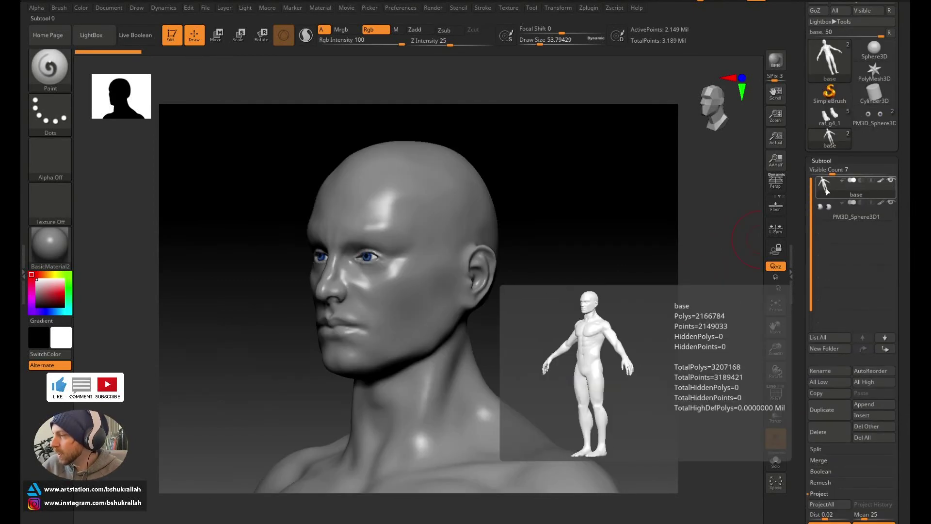
left_click(829, 211)
left_click_drag(643, 254, 752, 244, "shift")
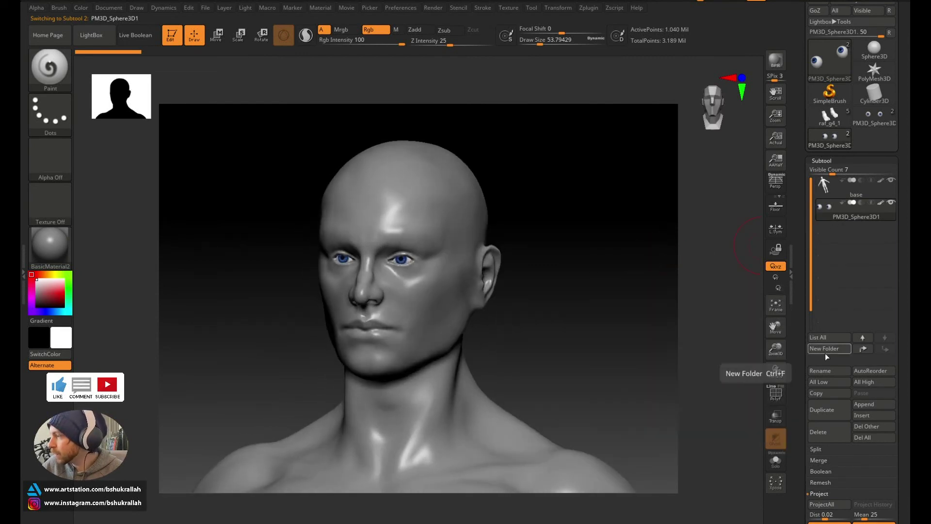
left_click(821, 371)
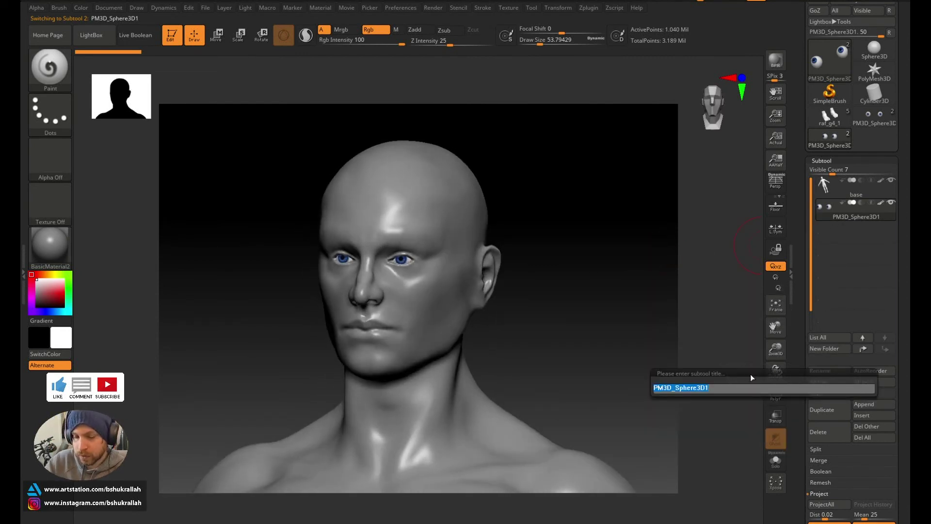
type("eyes")
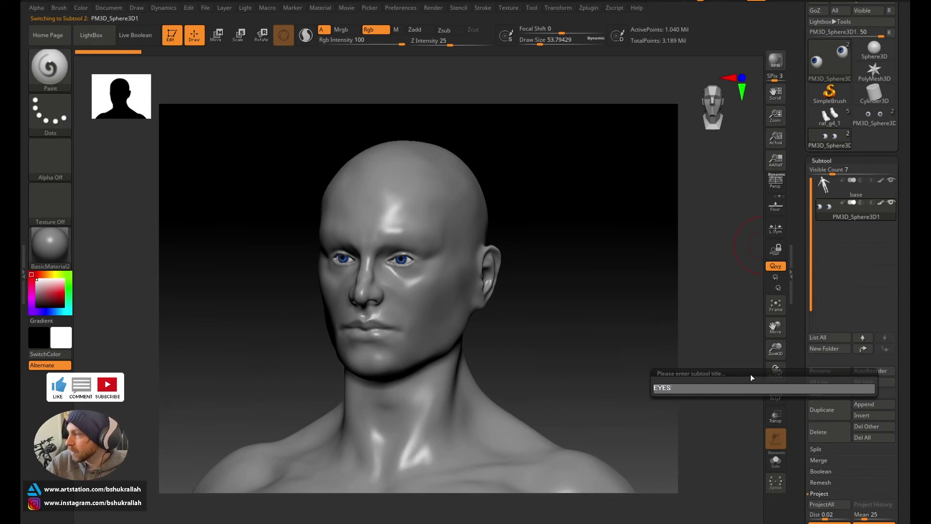
key("Return")
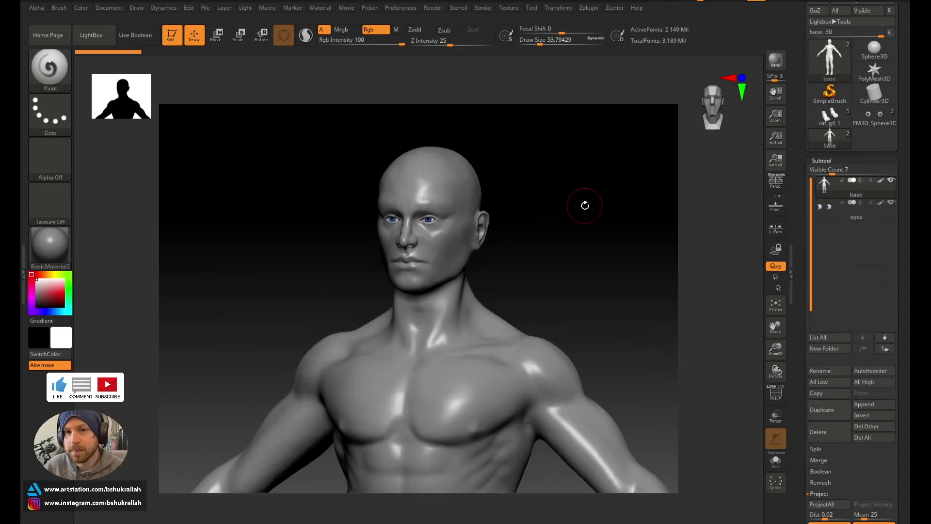
Step: Duplicate the base body subtool and rename the source body as original
left_click(830, 409)
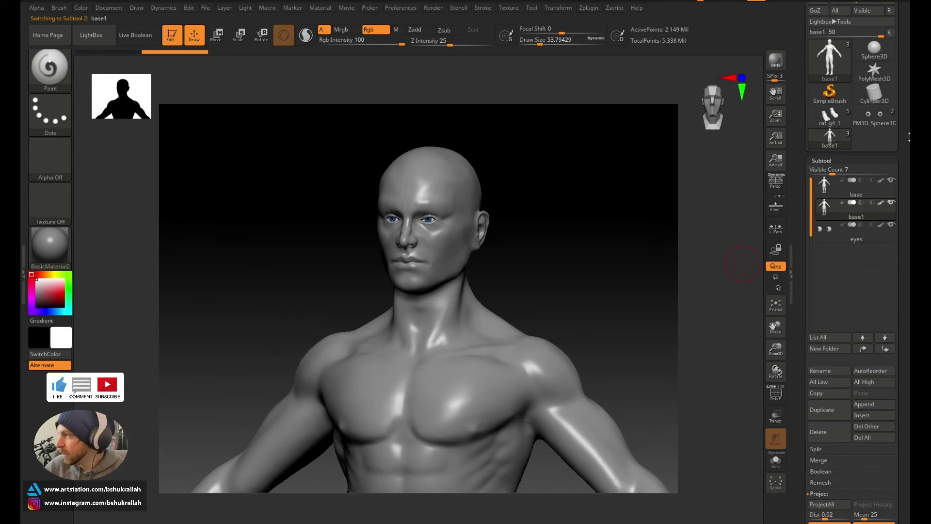
left_click(851, 193)
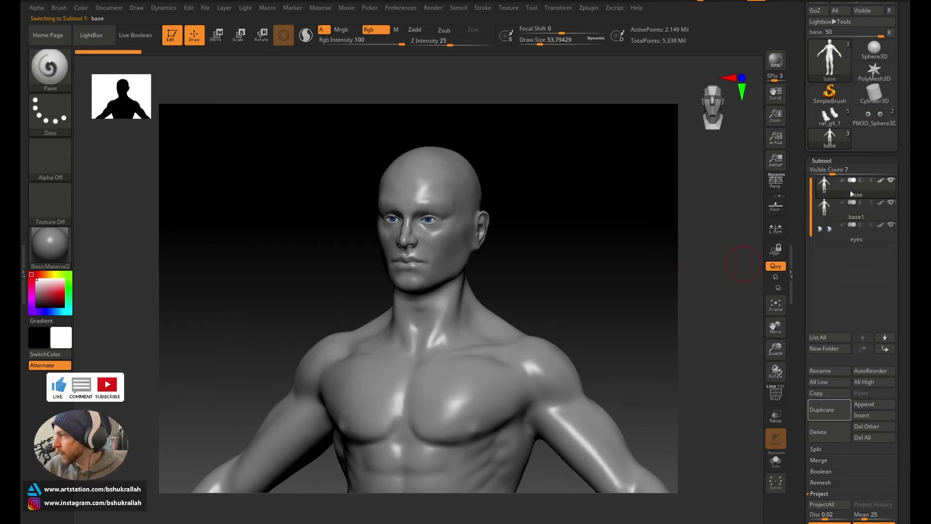
left_click(831, 372)
type("original")
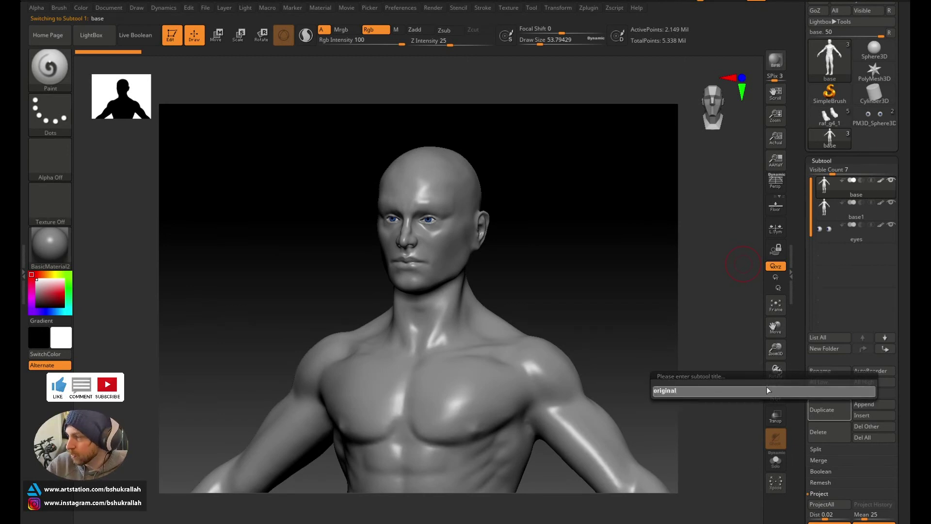
key("Return")
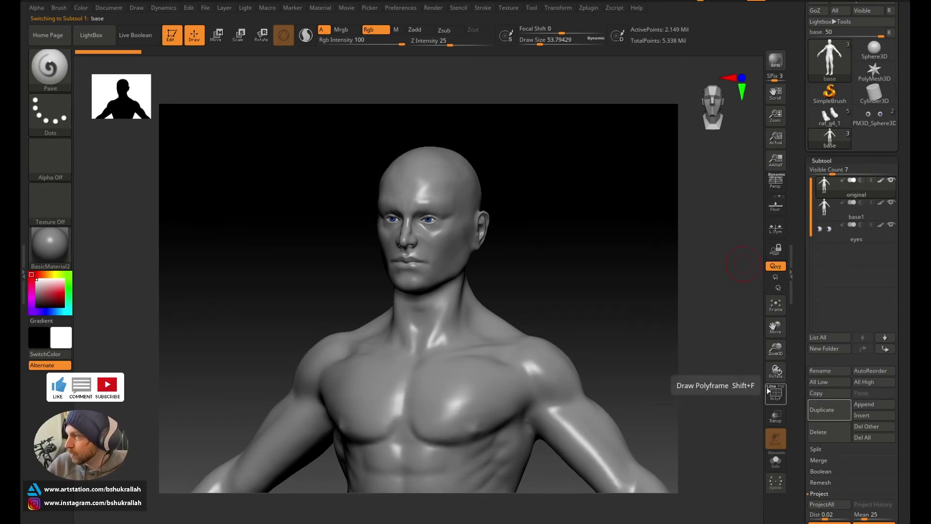
Step: Rename the duplicated body subtool as base_export
left_click(868, 212)
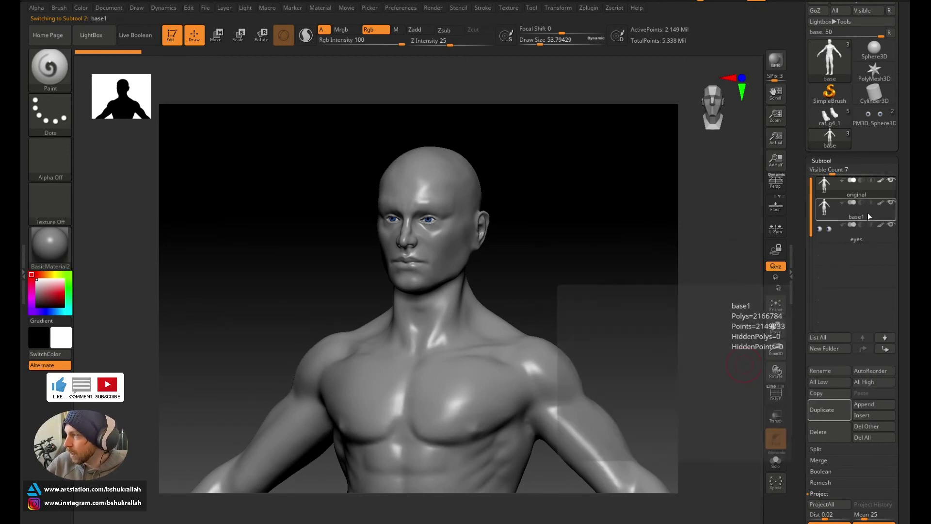
left_click(822, 373)
type("bas")
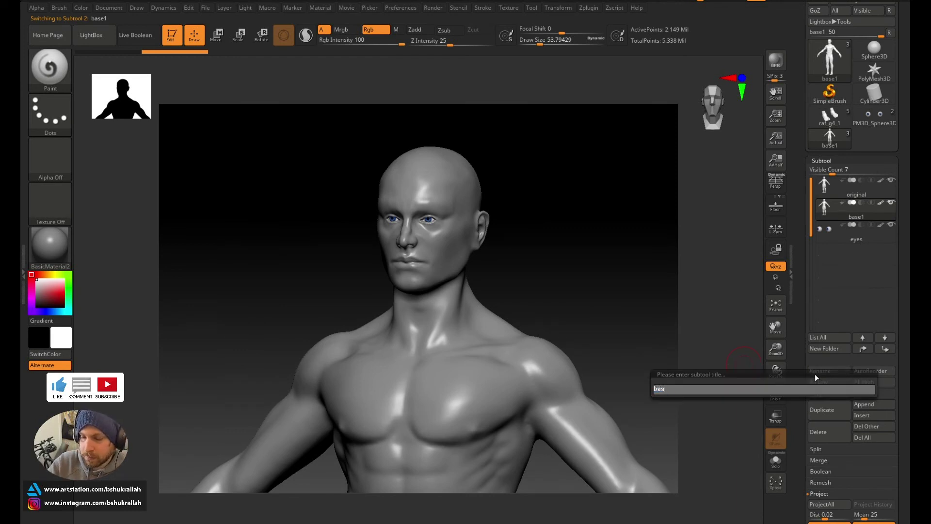
type("e_export")
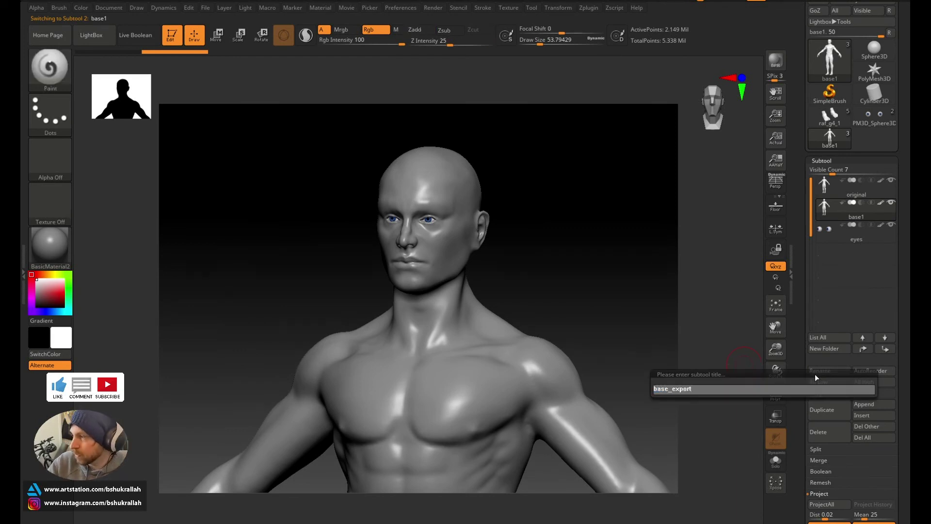
key("Return")
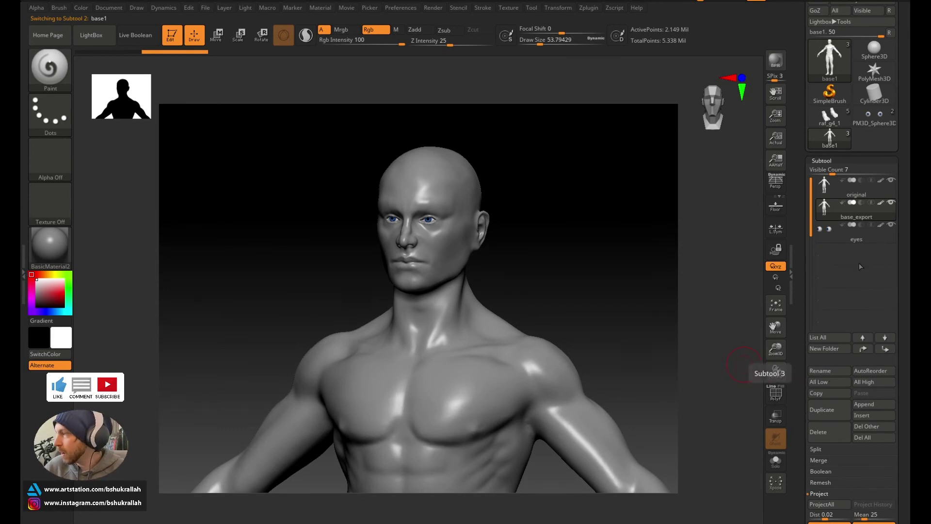
Step: Duplicate the eyes subtool and rename the source eyes as eyes_original
left_click(851, 240)
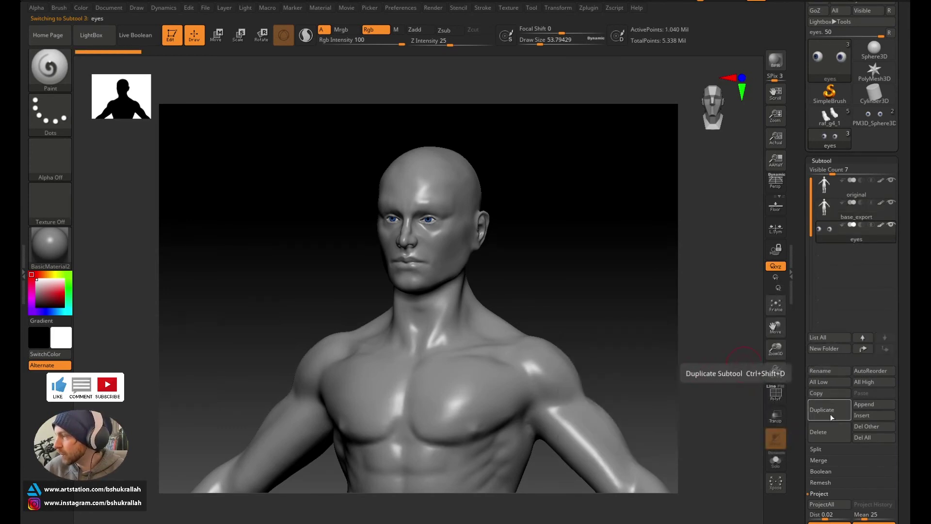
left_click(830, 411)
left_click(860, 239)
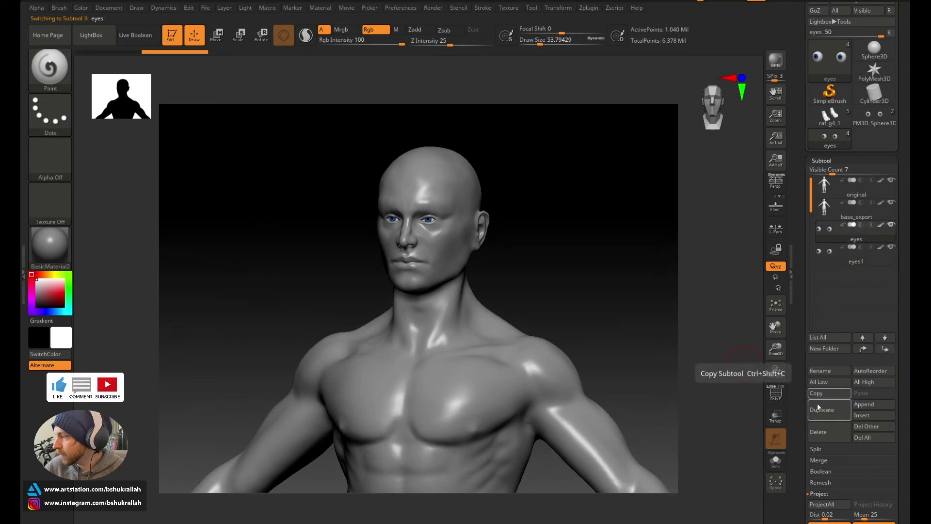
left_click(834, 370)
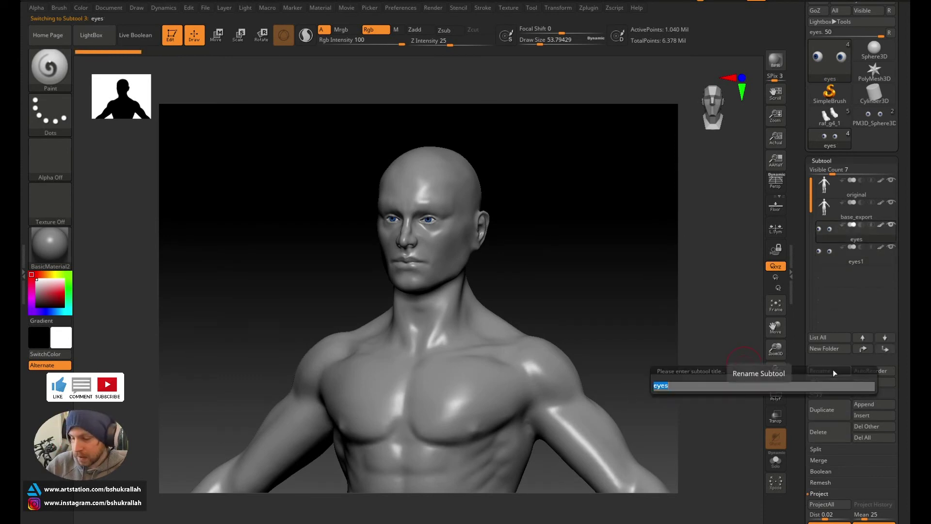
type("eyes_o")
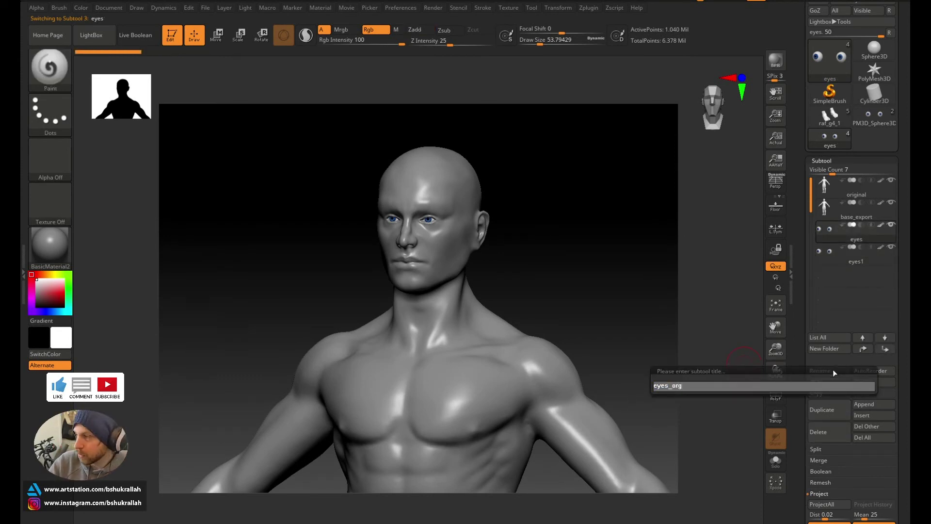
type("riginal")
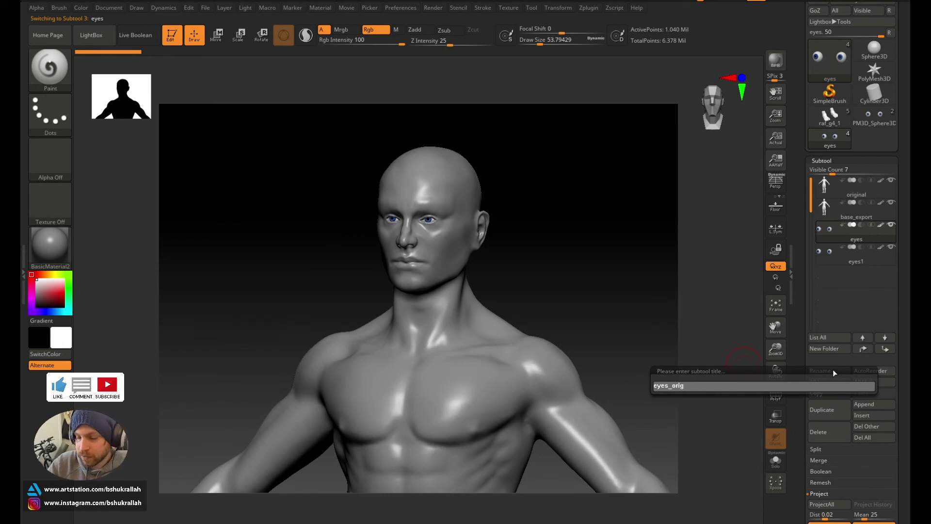
key("Return")
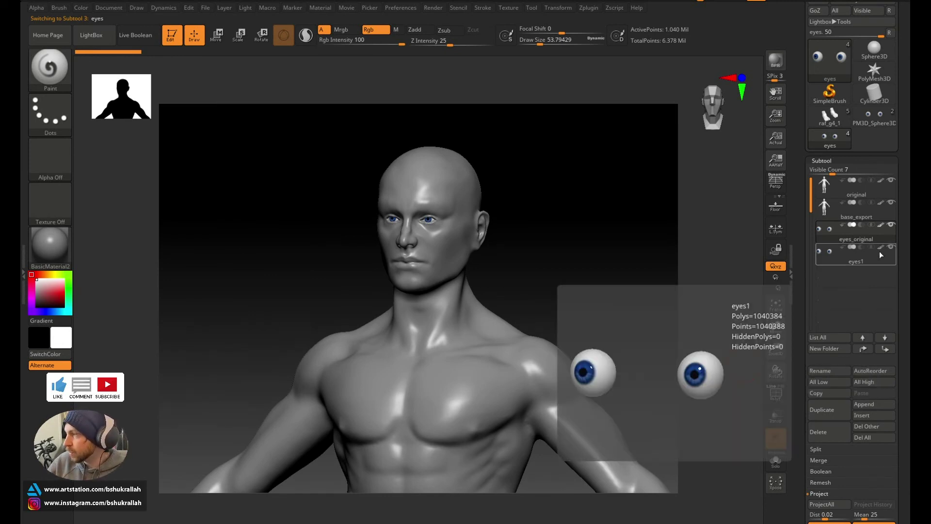
Step: Rename the duplicated eyes subtool as eyes_export
left_click(867, 256)
left_click(822, 369)
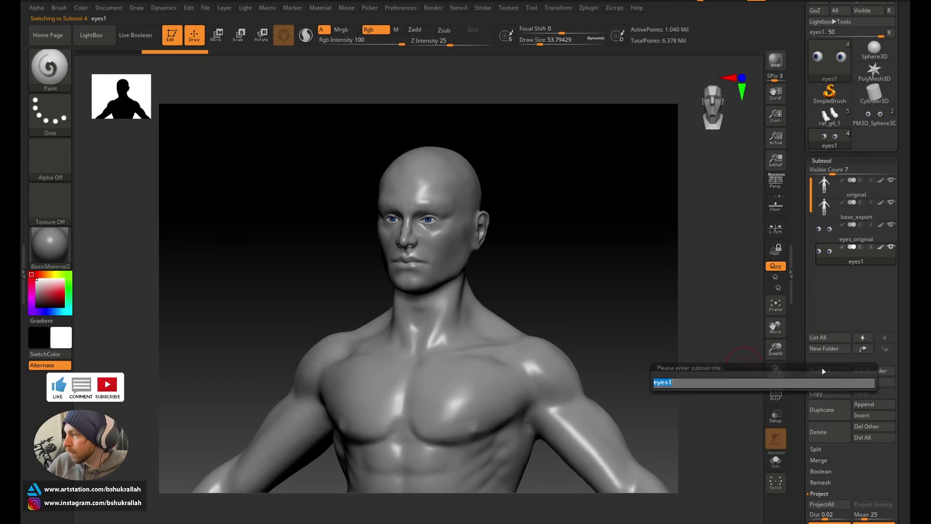
type("eyes")
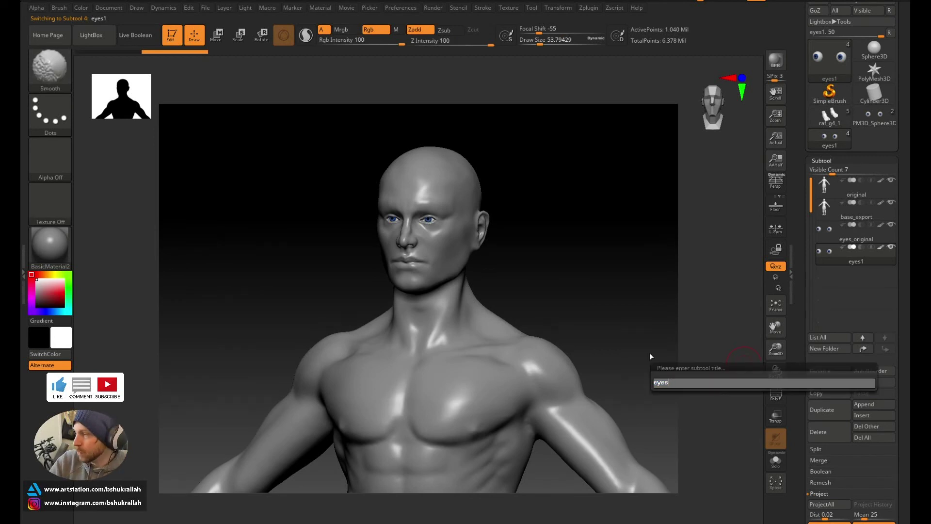
type("_export")
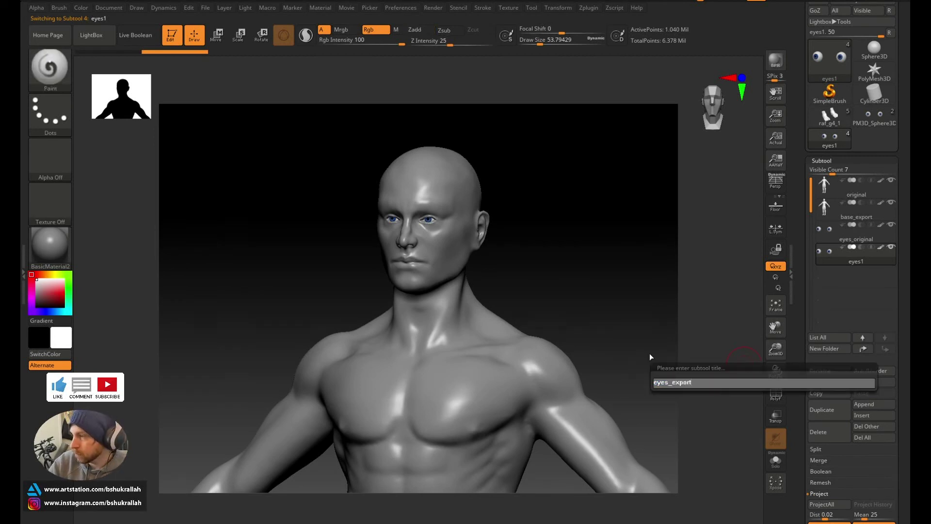
key("Return")
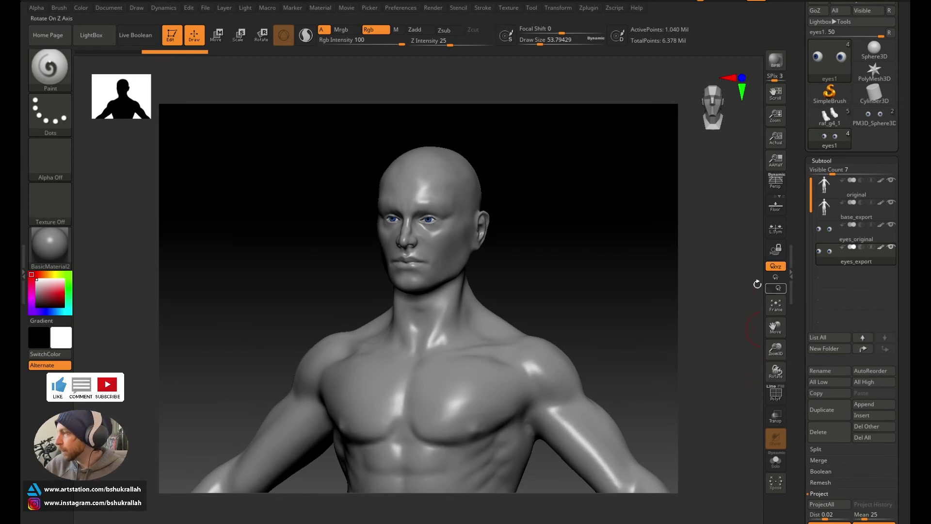
Step: Hide the eyes_original, eyes_export and original subtools, with base_export as the active subtool
left_click(868, 236)
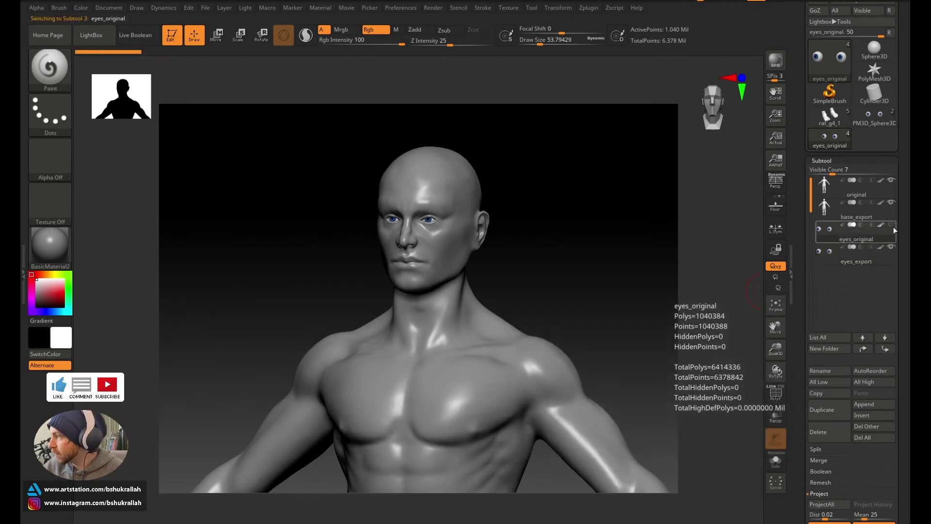
left_click(843, 216)
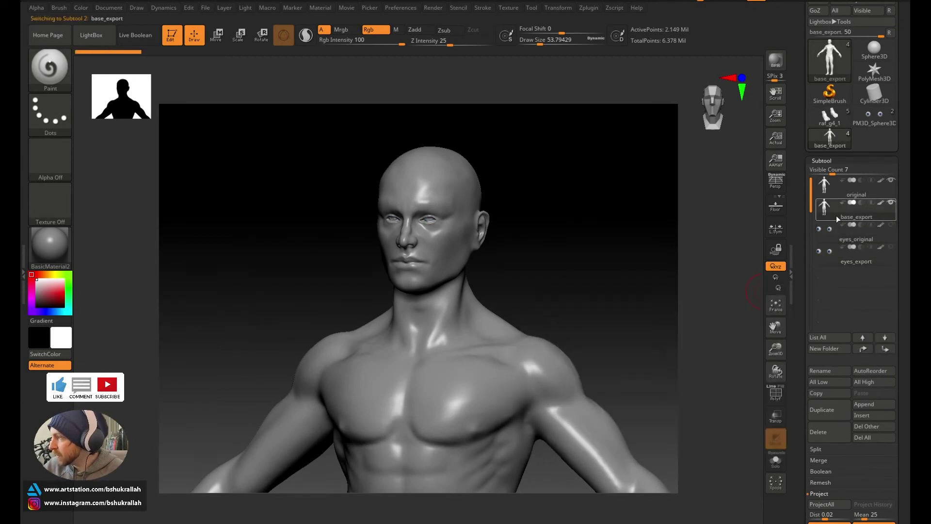
left_click_drag(616, 263, 613, 300, "shift")
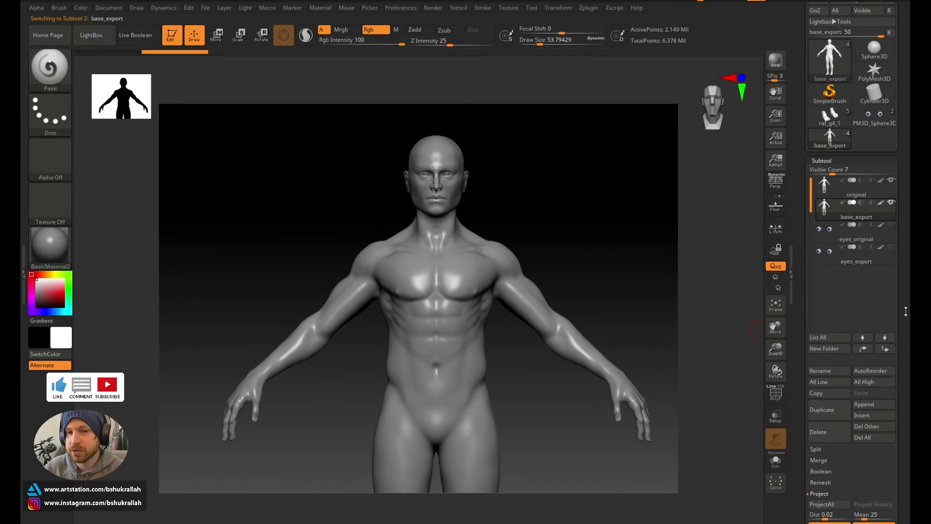
left_click_drag(821, 161, 821, 48)
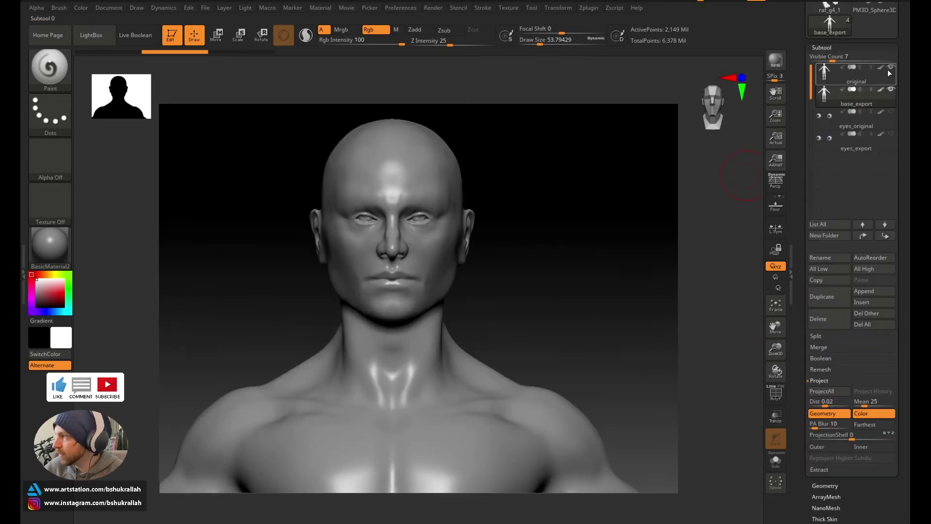
mouse_move(887, 68)
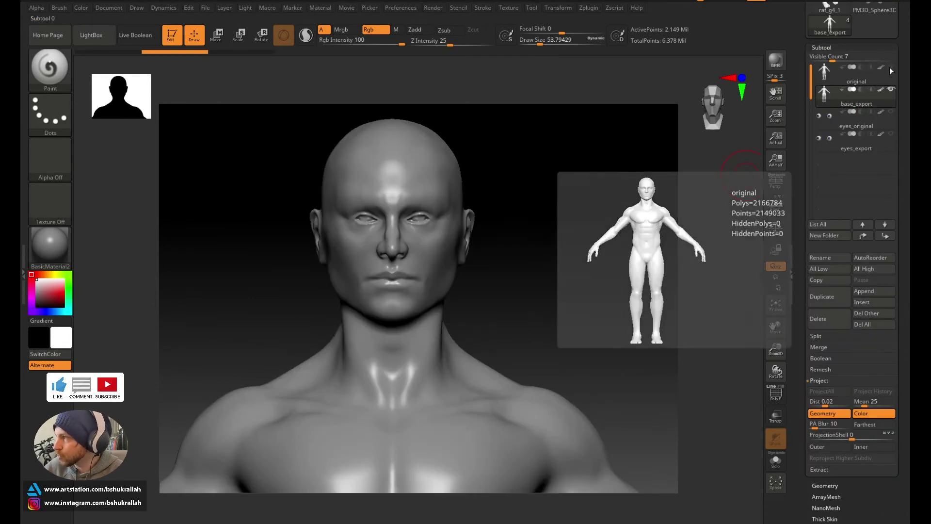
left_click(817, 102)
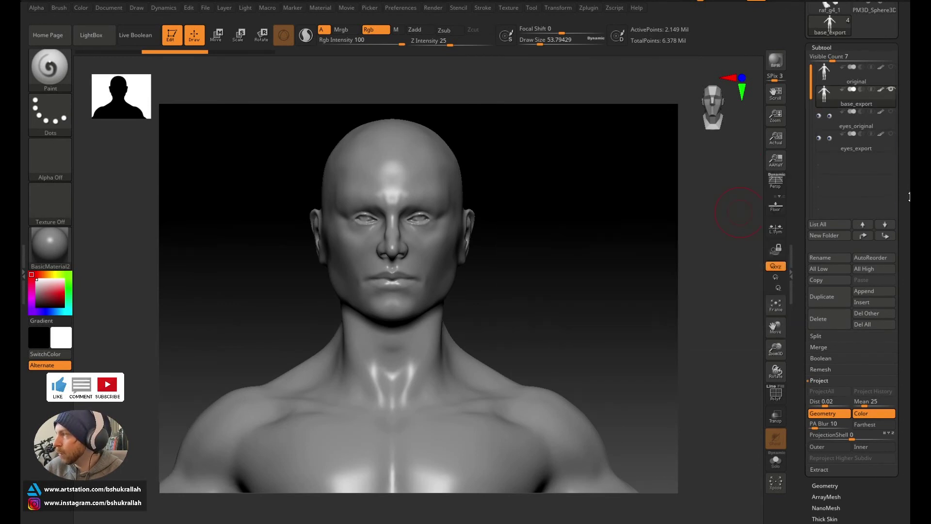
Step: Set the ZRemesher Target Polygons Count to 8 for the base_export subtool, keeping Adapt enabled
scroll(907, 142, "down", 5)
left_click(824, 369)
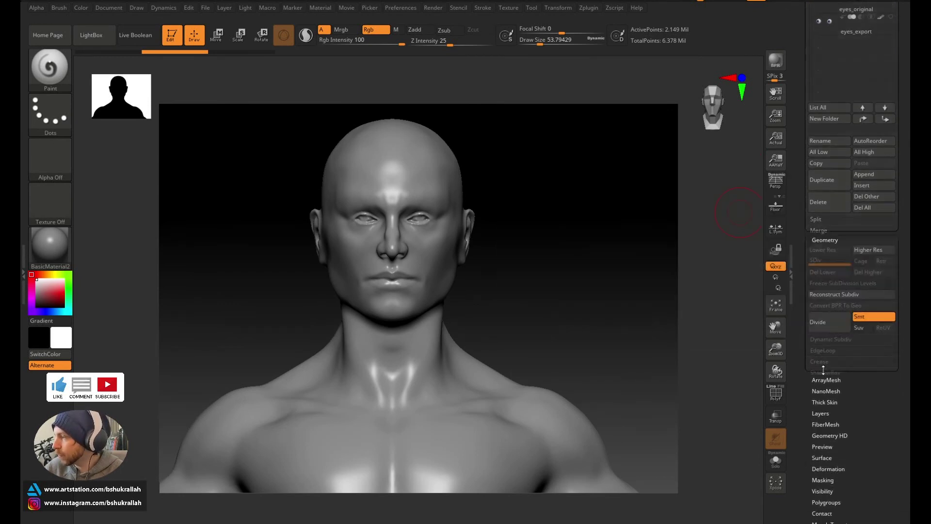
scroll(868, 291, "up", 2)
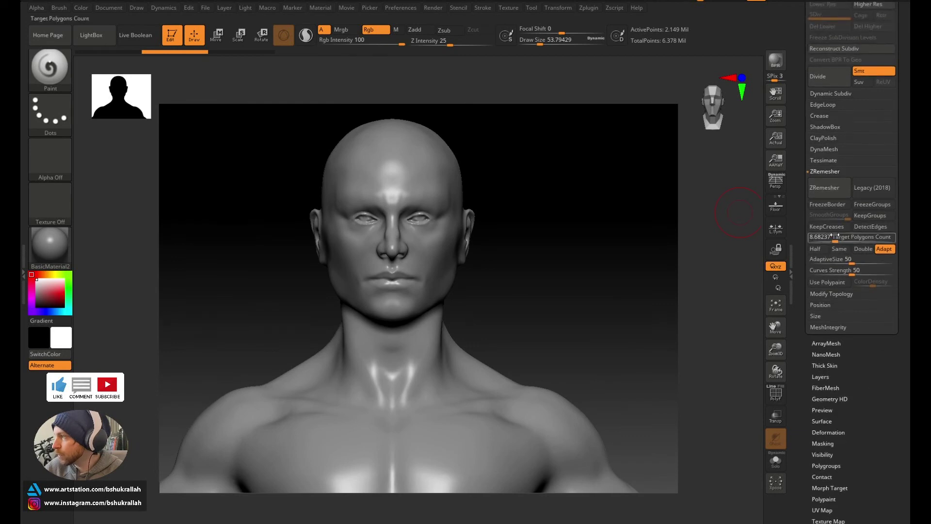
left_click(824, 172)
left_click(824, 171)
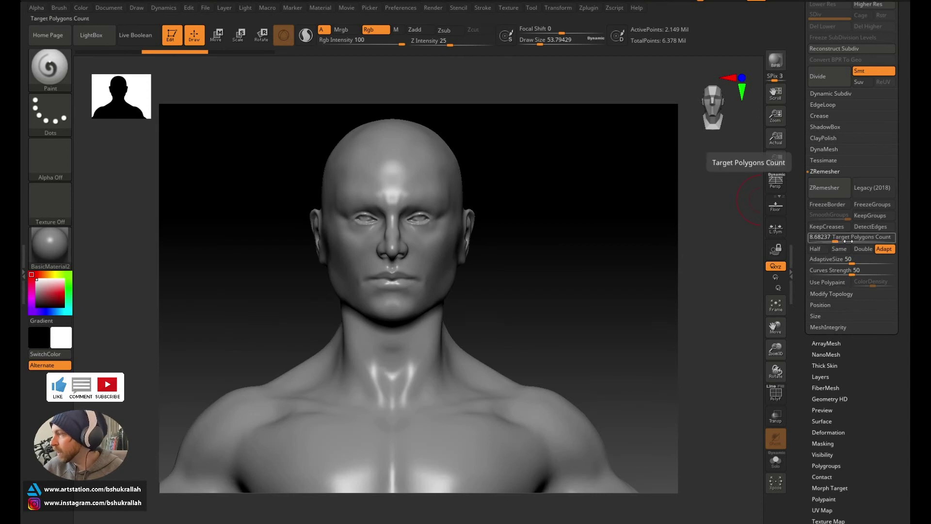
mouse_move(834, 241)
left_mouse_down()
mouse_move(886, 239)
mouse_move(818, 241)
mouse_move(835, 242)
left_mouse_up()
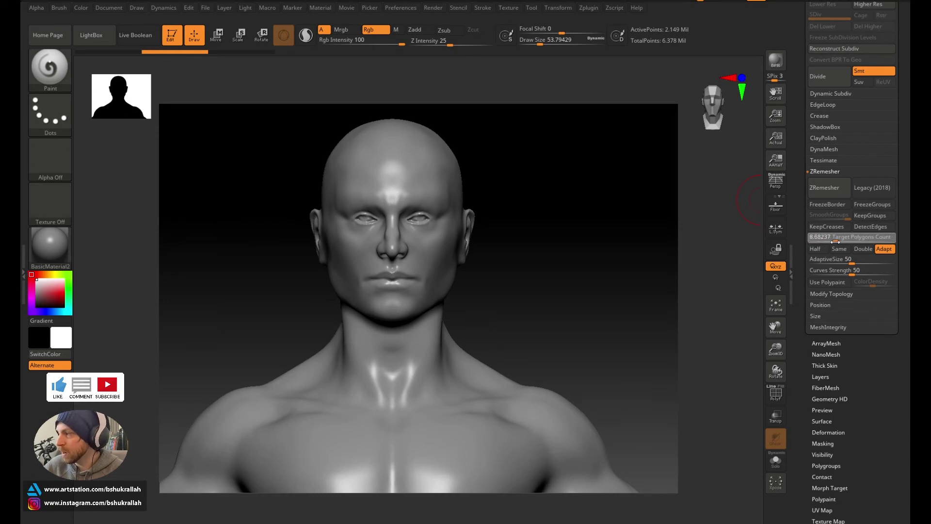
left_click(815, 236)
type("8")
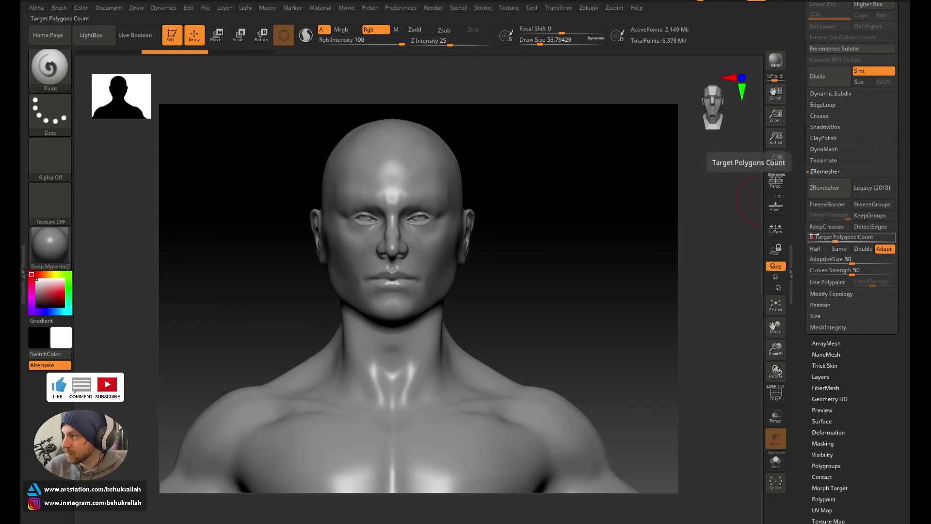
key("Return")
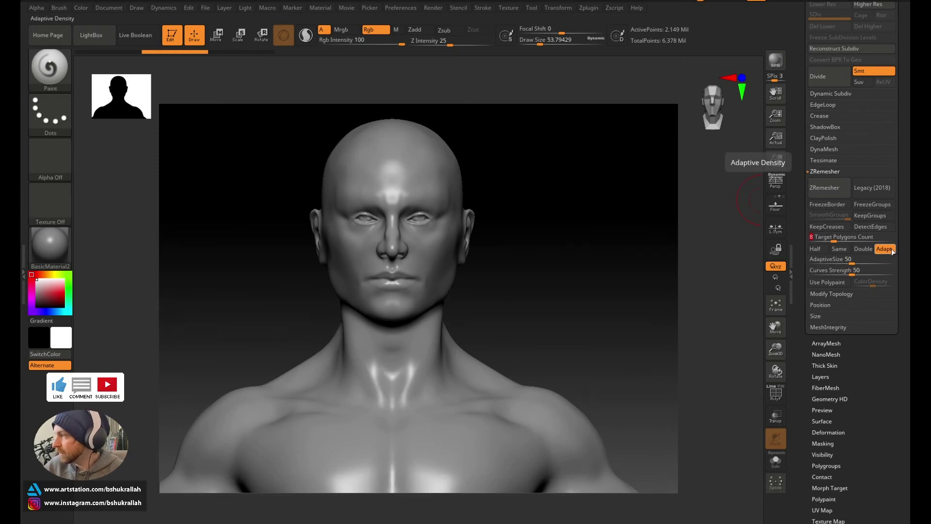
Step: Remesh base_export with ZRemesher and show its PolyFrame wireframe on the head
left_click(824, 187)
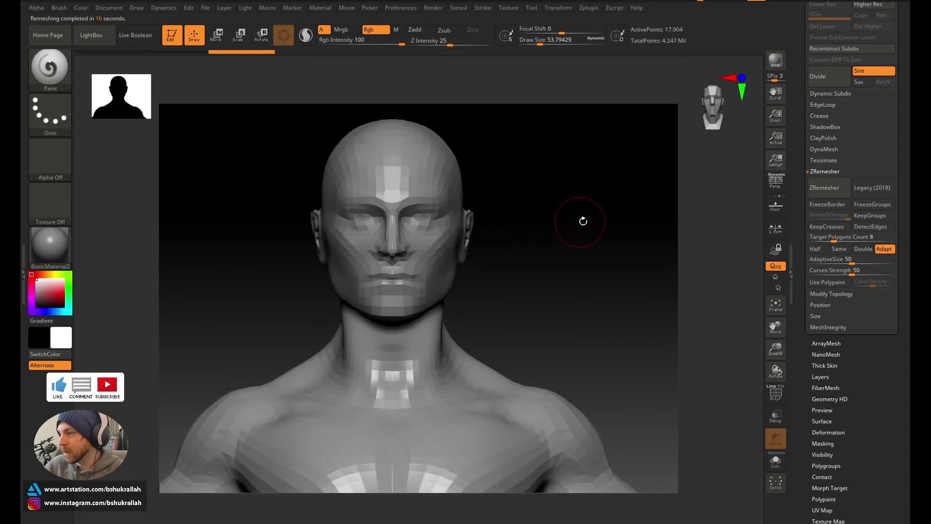
left_click_drag(587, 230, 644, 139, "alt")
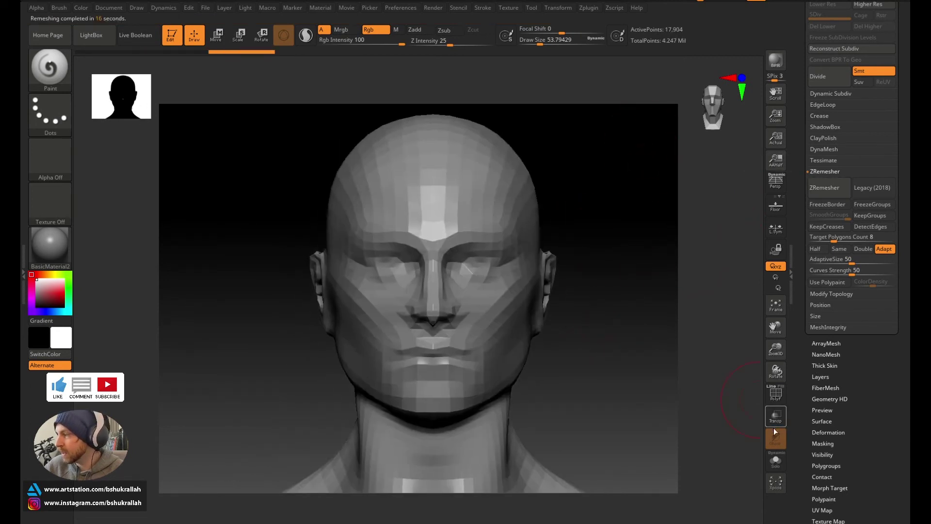
left_click(780, 396)
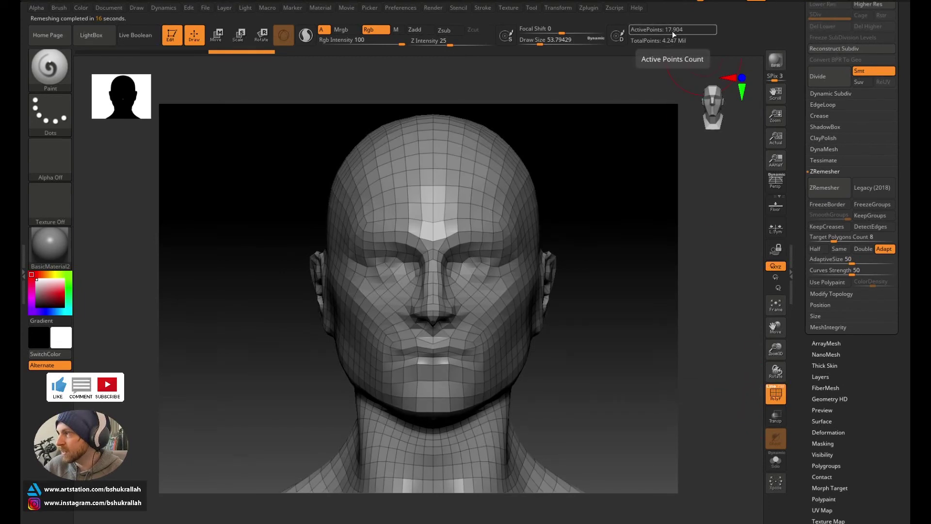
Step: Examine the remeshed topology on the head, torso and shoulders, and undo the remesh
left_click_drag(633, 182, 643, 270)
left_click_drag(595, 323, 582, 499, "alt")
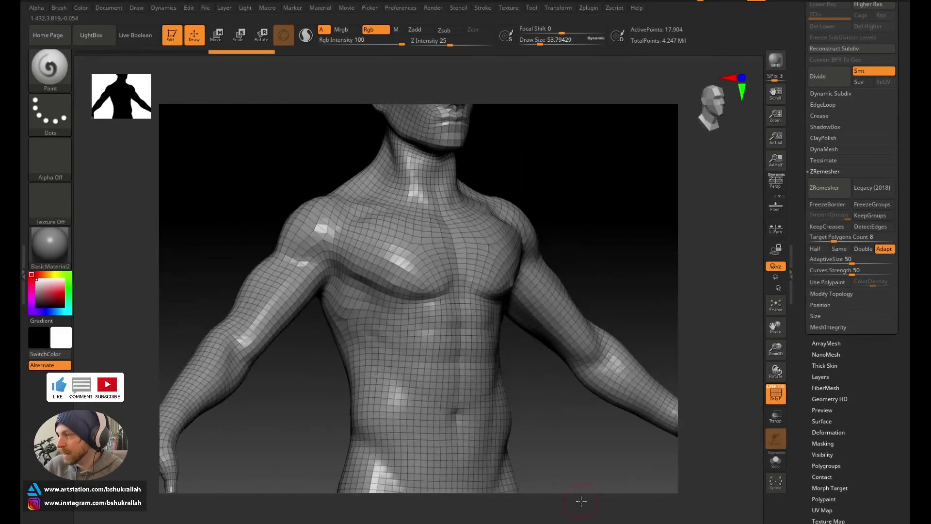
left_click_drag(637, 210, 628, 331, "alt")
left_click_drag(613, 297, 603, 300, "shift")
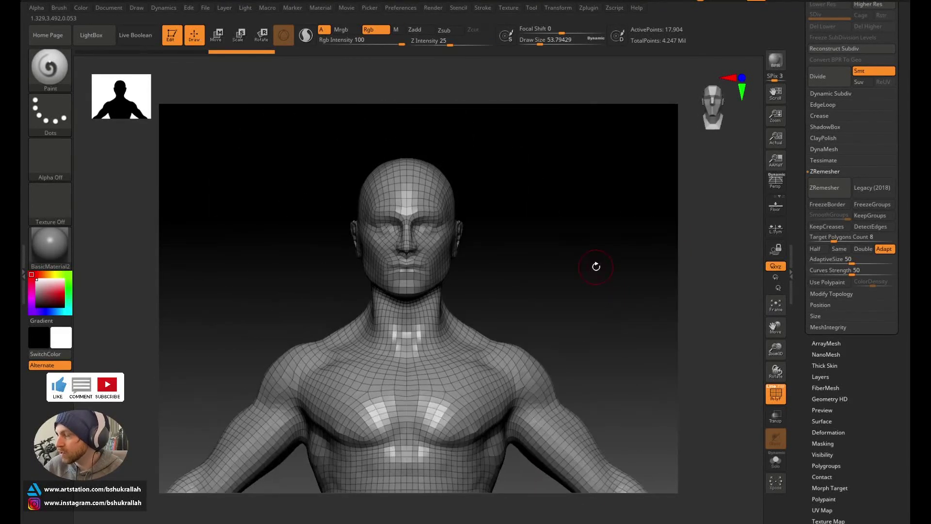
left_click_drag(558, 252, 540, 254)
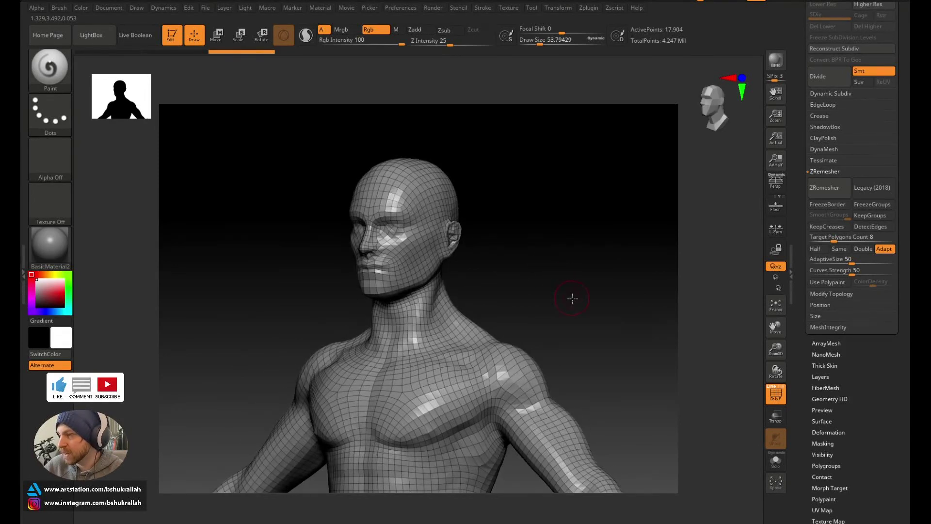
left_click_drag(573, 298, 586, 249, "alt")
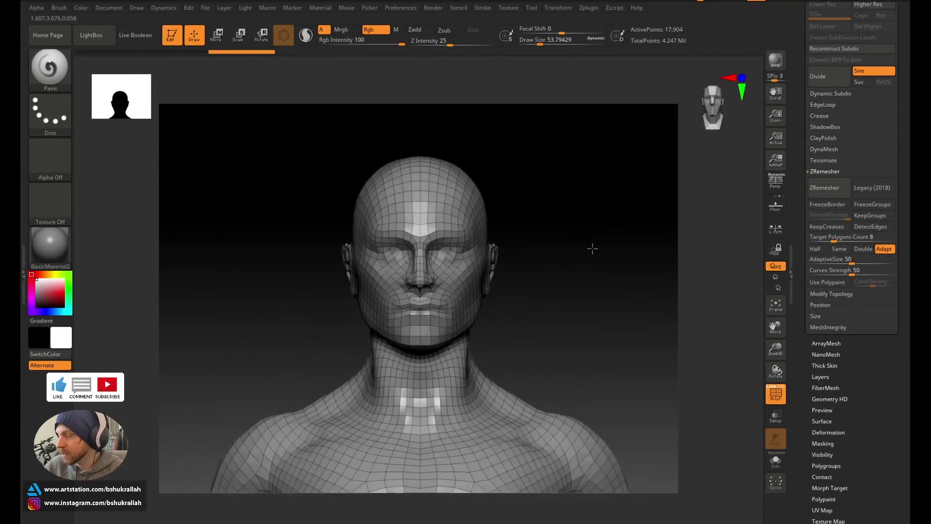
key("ctrl")
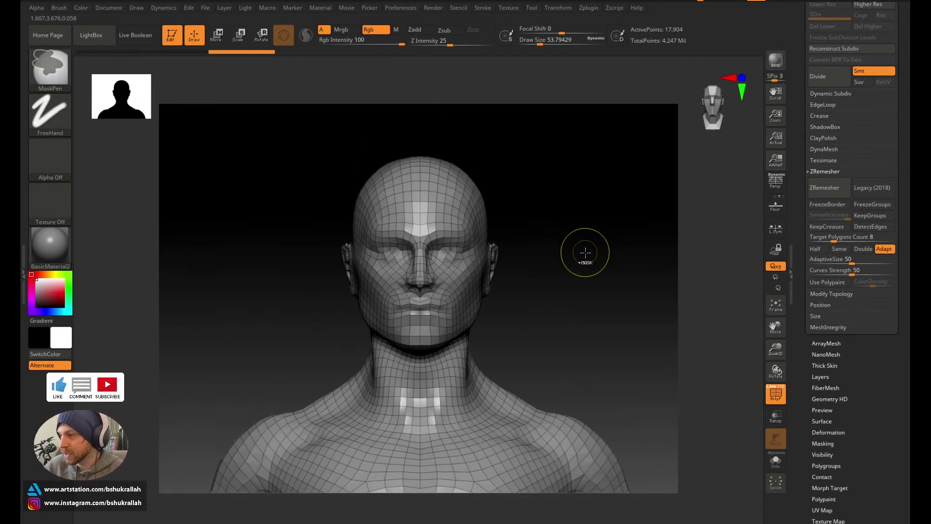
key("ctrl+z")
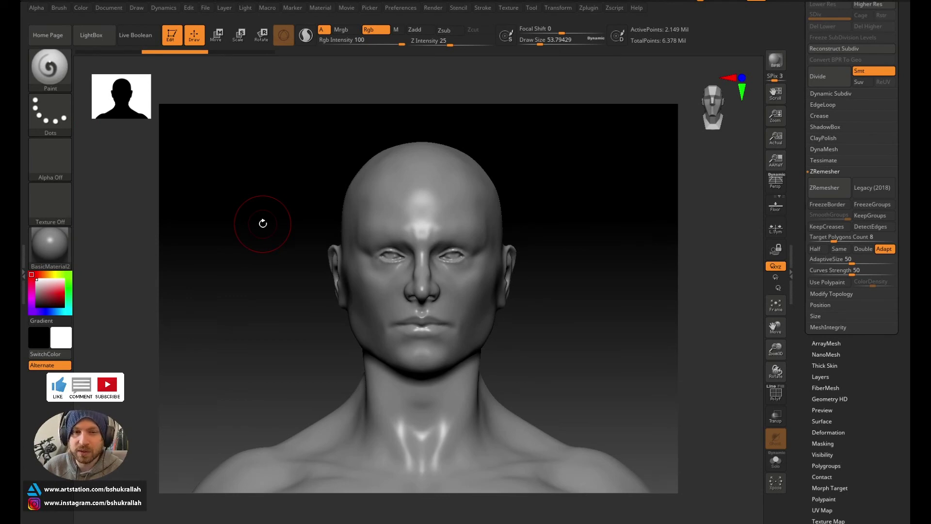
Step: Switch the sculpting brush to ZRemesherGuides
left_click(69, 79)
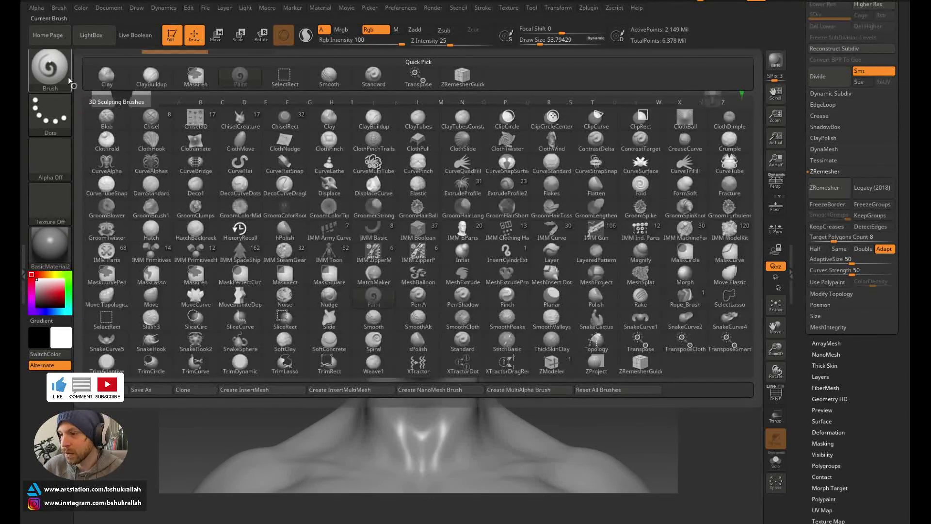
key("z")
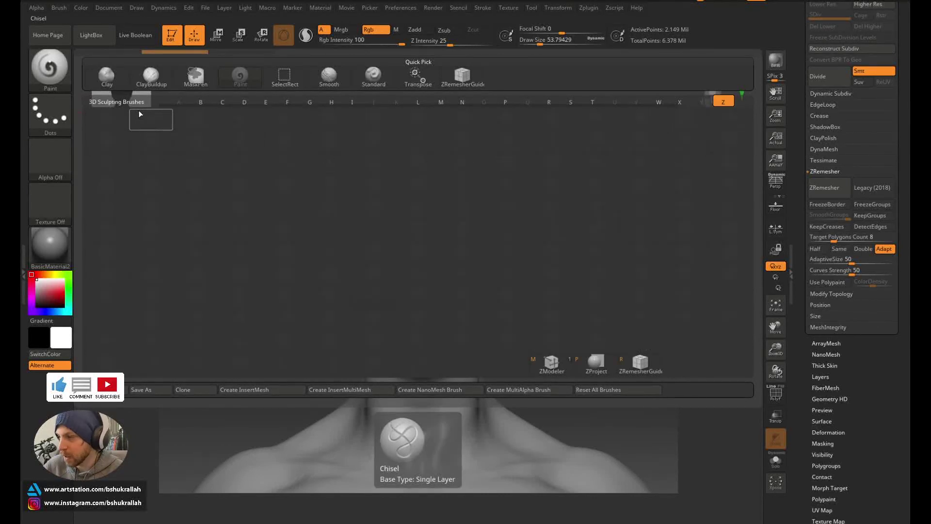
left_click(649, 369)
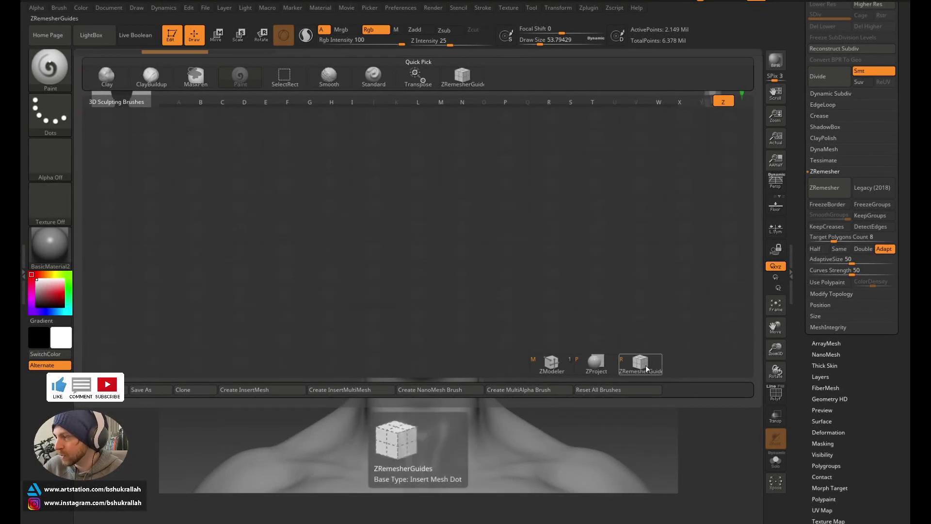
left_click(638, 367)
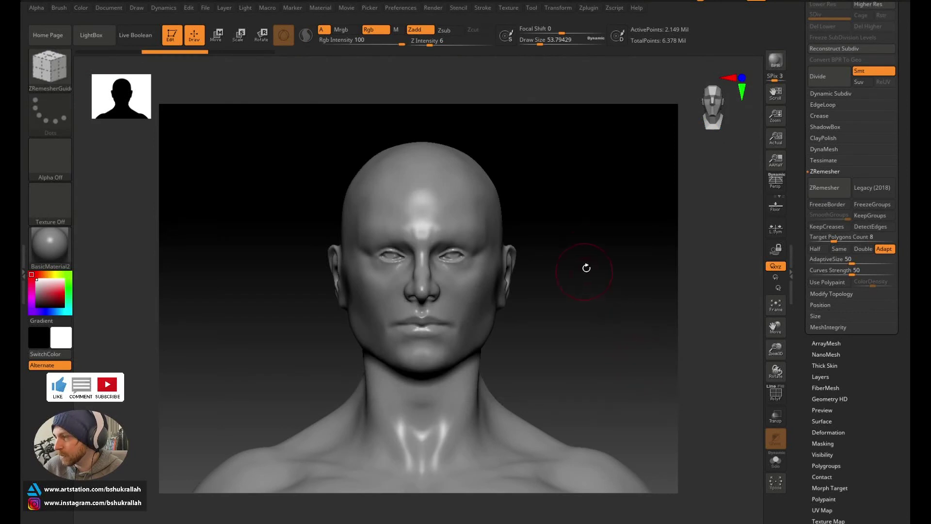
right_click_drag(589, 246, 606, 364, "ctrl")
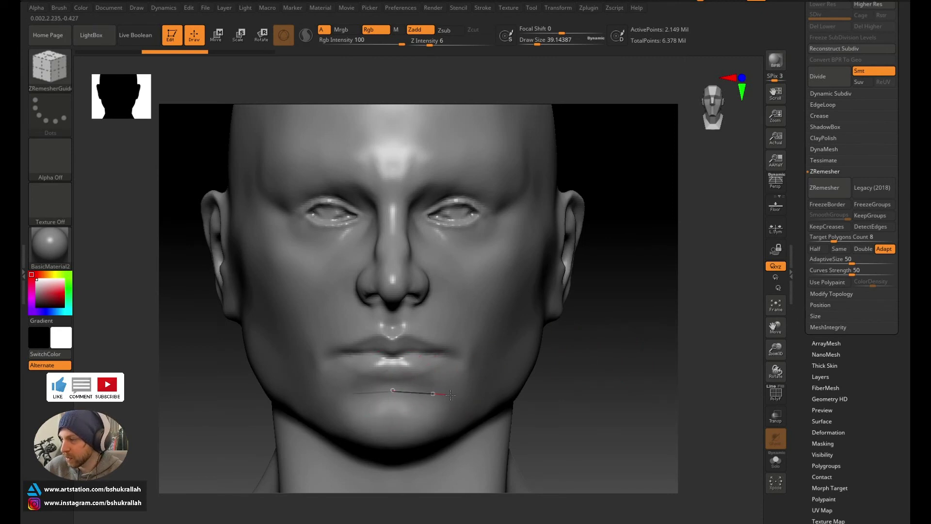
left_click_drag(470, 328, 405, 320)
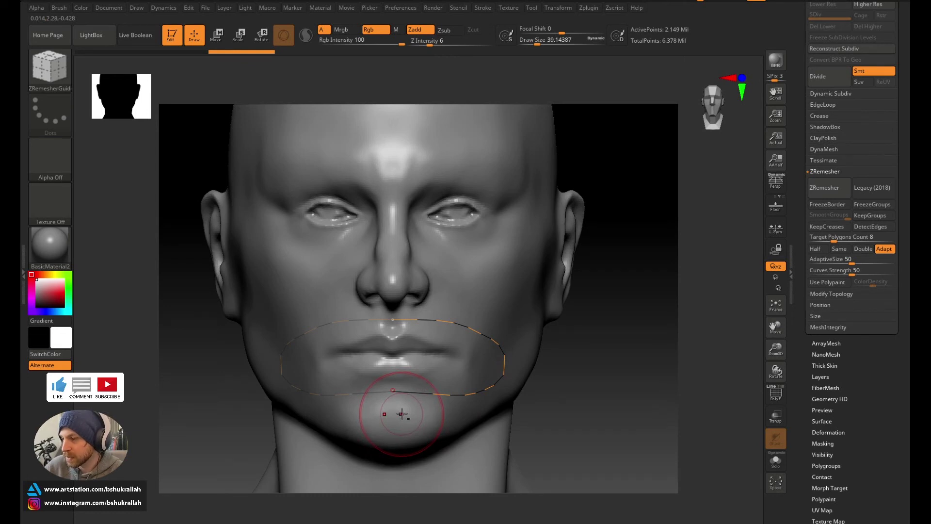
left_click_drag(393, 413, 499, 321)
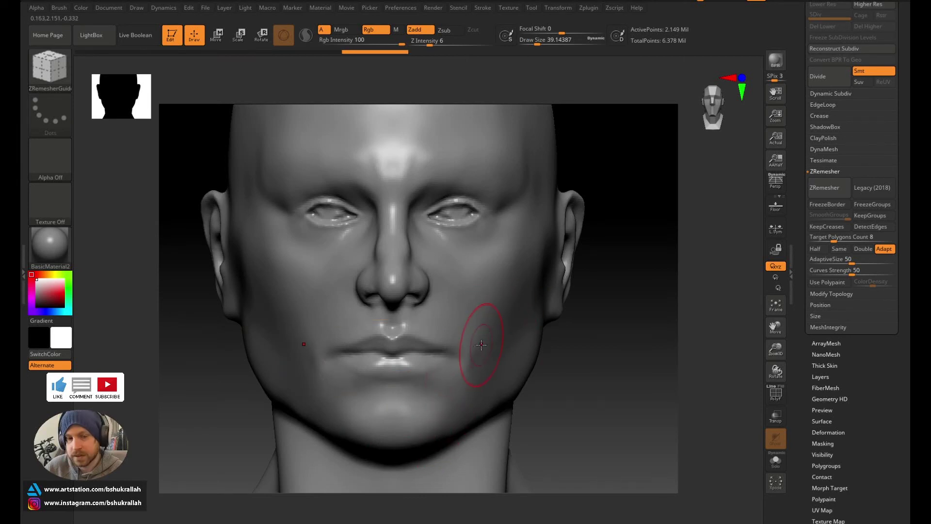
Step: Reduce the draw size to about 13 and draw two symmetrical guide loops, one around the mouth and one along the lips
key("s")
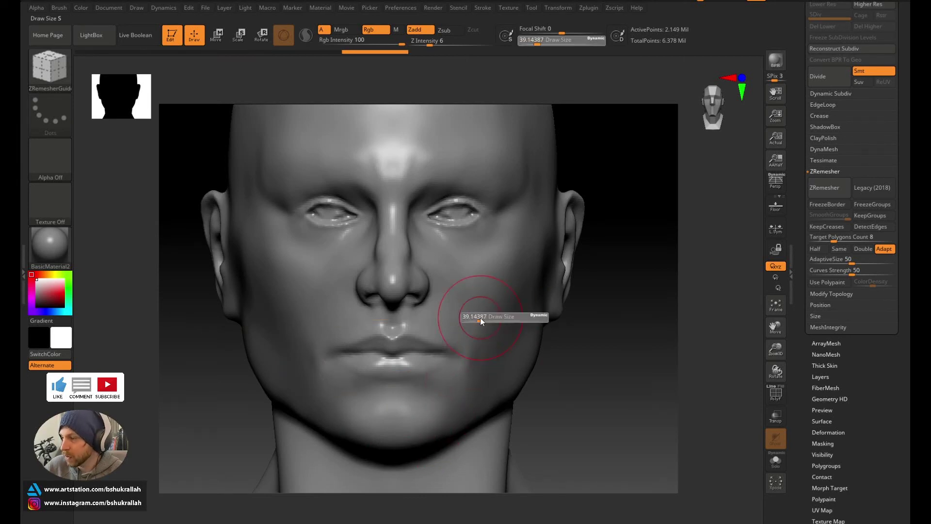
left_click_drag(478, 318, 473, 319)
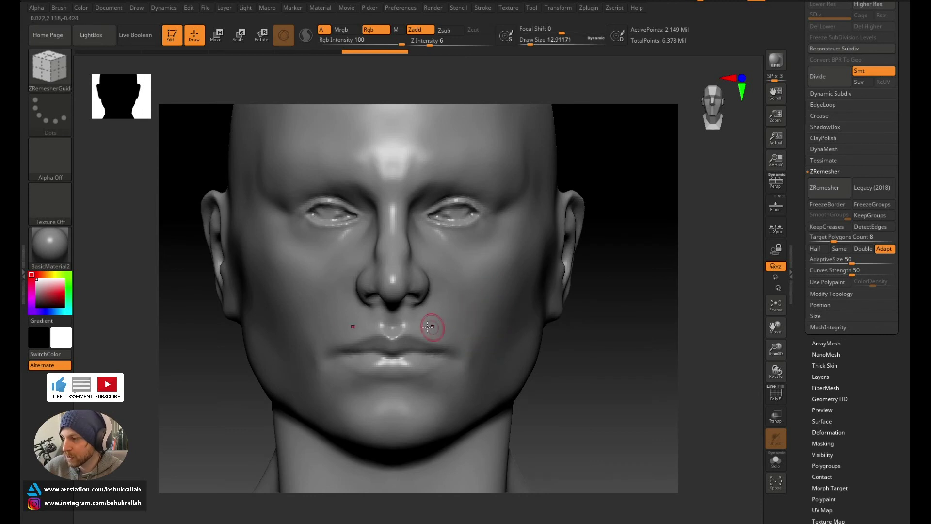
left_click_drag(399, 324, 427, 322)
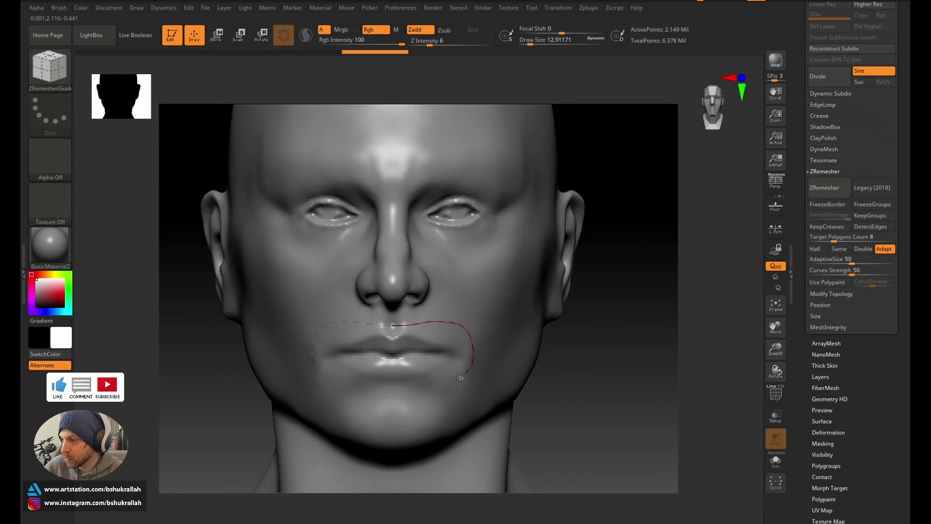
left_click_drag(394, 386, 394, 386)
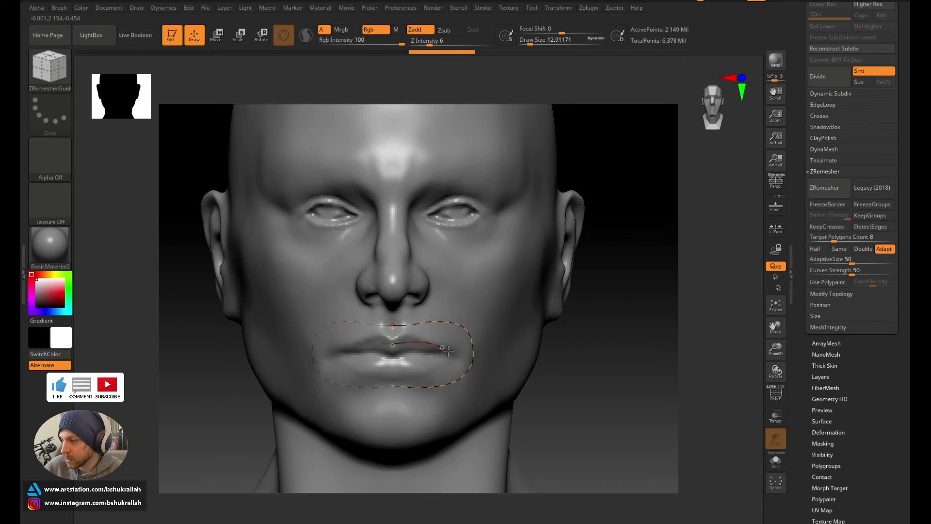
left_click_drag(441, 363, 391, 370)
Step: Draw a closed guide loop tightly around the eyelids, mirrored on both eyes
left_click_drag(583, 372, 568, 437, "alt")
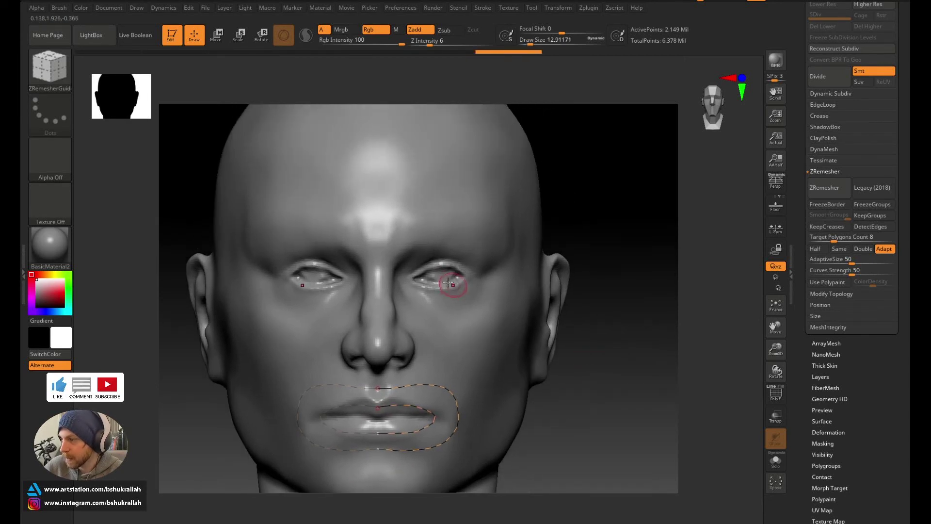
left_click_drag(436, 264, 461, 264)
left_click(402, 274)
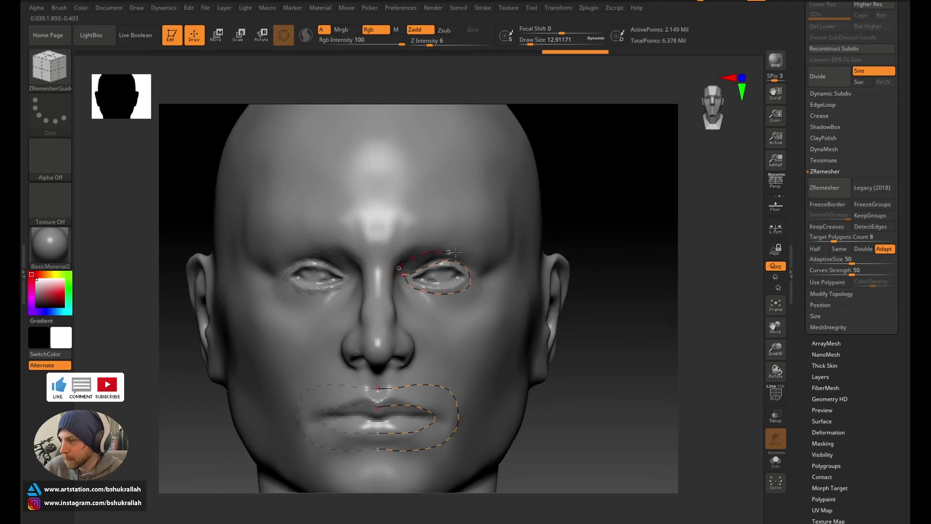
Step: Draw a wider guide loop around the eye socket outside the eyelid loop, undoing and redrawing it where needed
mouse_move(485, 288)
left_mouse_down()
mouse_move(458, 310)
mouse_move(413, 301)
left_mouse_up()
mouse_move(397, 267)
left_mouse_down()
mouse_move(391, 279)
mouse_move(406, 258)
mouse_move(450, 249)
left_mouse_up()
key("ctrl")
key("ctrl+z")
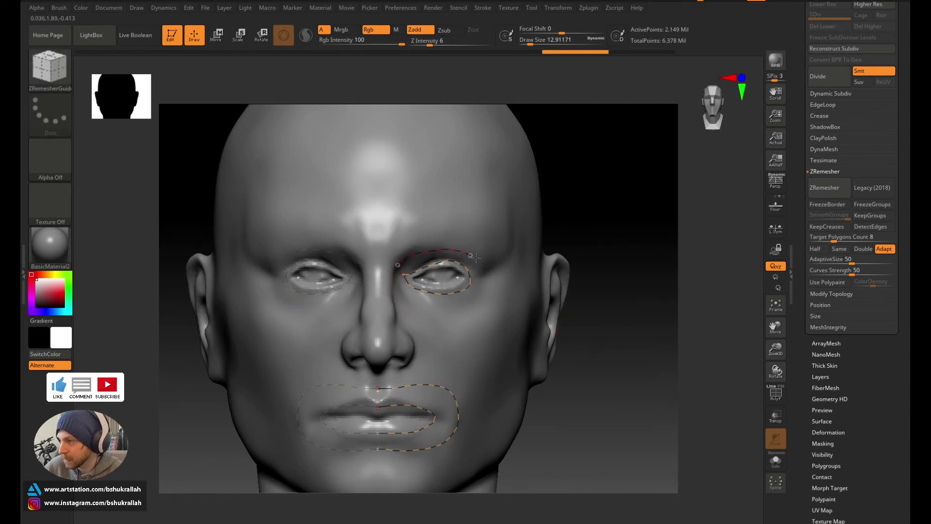
mouse_move(478, 296)
left_mouse_down()
mouse_move(448, 308)
mouse_move(396, 283)
mouse_move(398, 265)
left_mouse_up()
Step: Draw a guide curve framing the face from the chin along the jaw and temple to the middle of the forehead
right_click_drag(614, 381, 600, 342, "ctrl")
left_click_drag(530, 359, 535, 358)
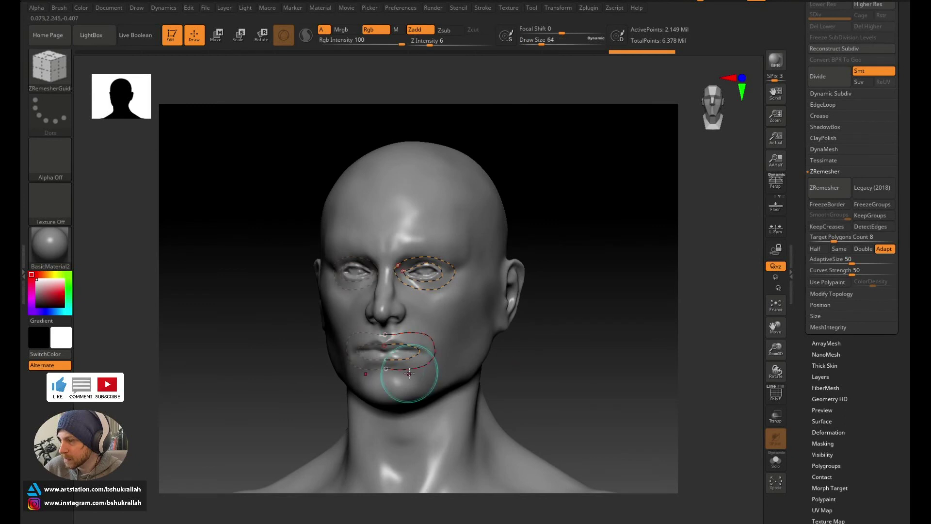
left_click_drag(387, 385, 394, 387)
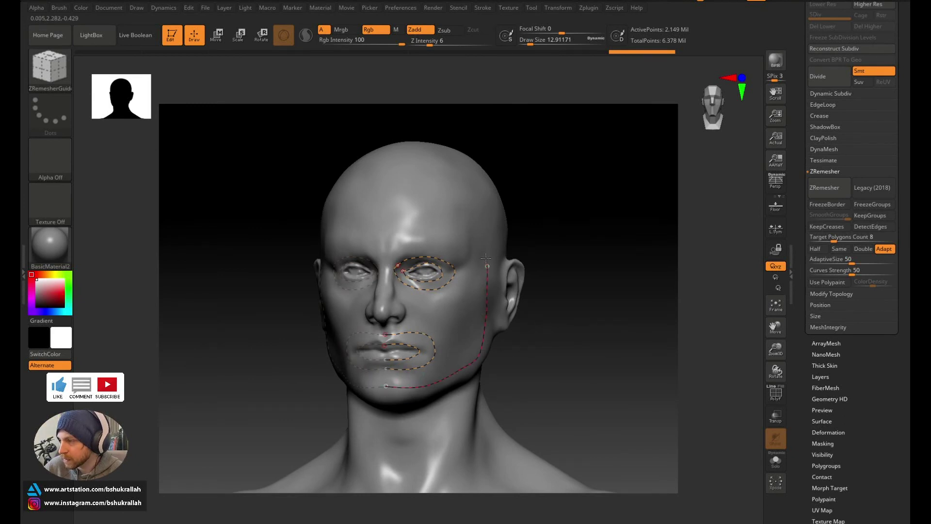
mouse_move(486, 258)
left_mouse_down()
mouse_move(452, 220)
mouse_move(386, 218)
left_mouse_up()
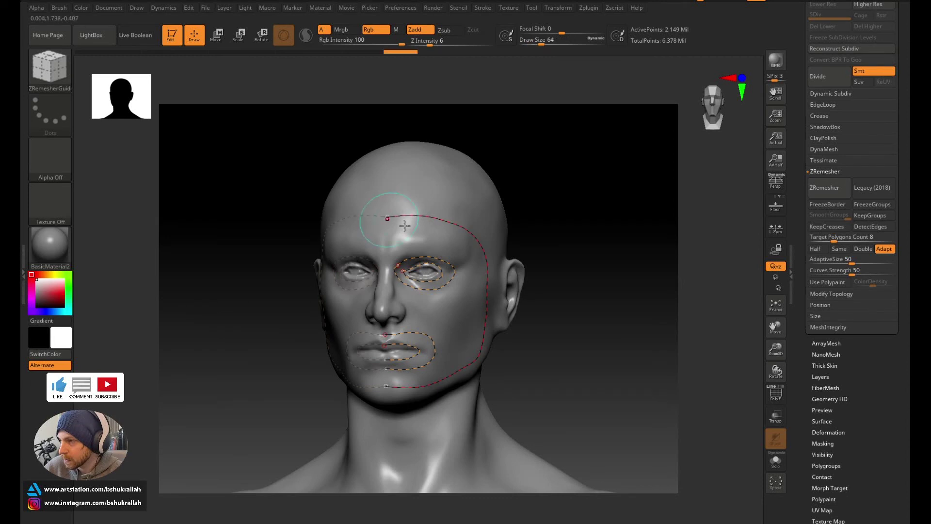
left_click_drag(603, 281, 515, 358)
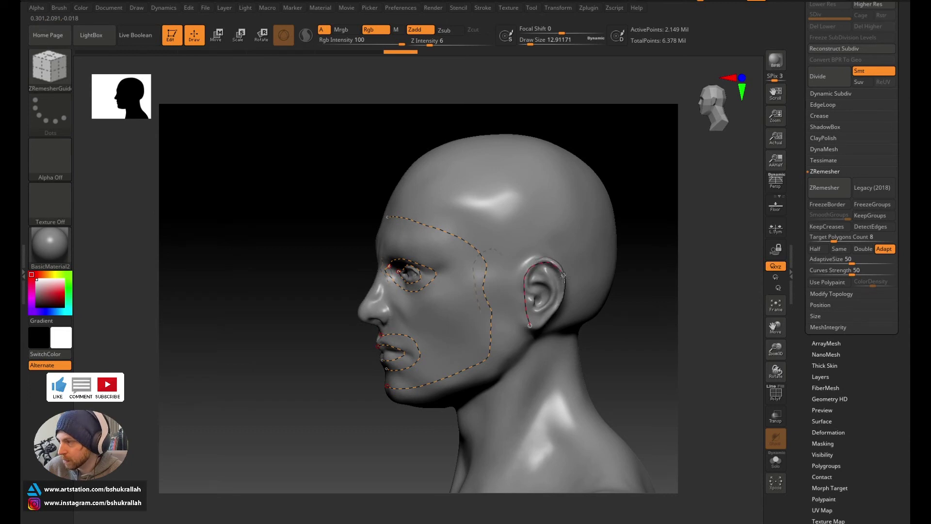
left_click_drag(554, 303, 530, 325)
mouse_move(630, 339)
left_mouse_down()
mouse_move(596, 339)
mouse_move(626, 337)
mouse_move(644, 362)
mouse_move(658, 420)
mouse_move(645, 405)
left_mouse_up()
key("ctrl+z")
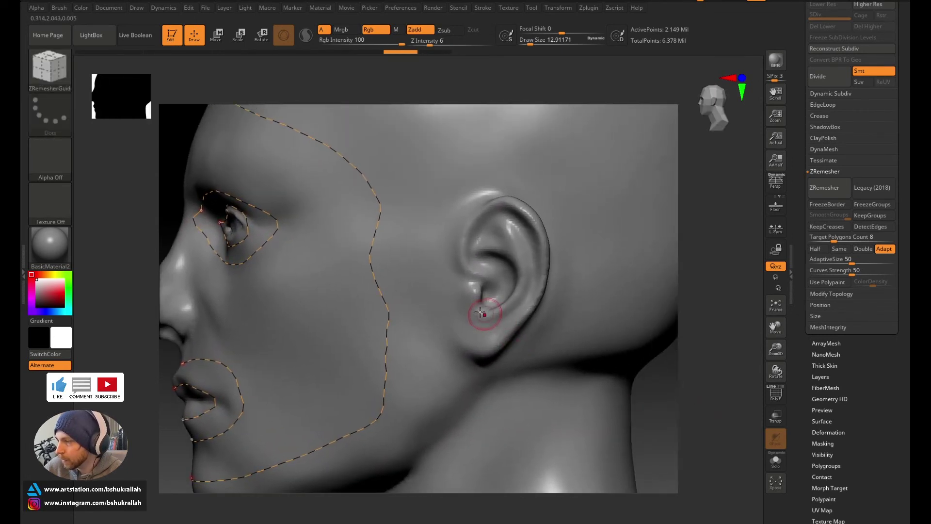
Step: Draw a closed guide loop around the outer edge of the ear
left_click_drag(459, 306, 459, 246)
left_click_drag(487, 215, 519, 214)
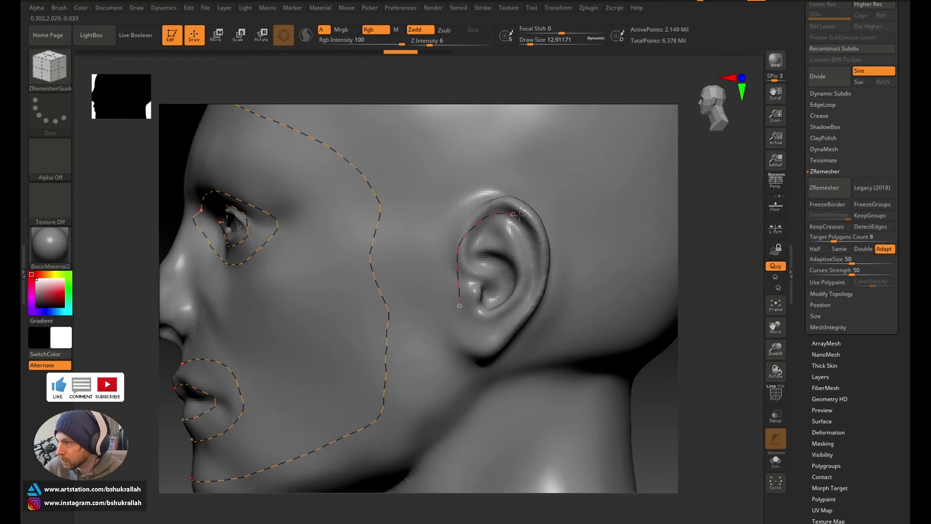
left_click_drag(544, 272, 508, 328)
left_click_drag(458, 308, 459, 306)
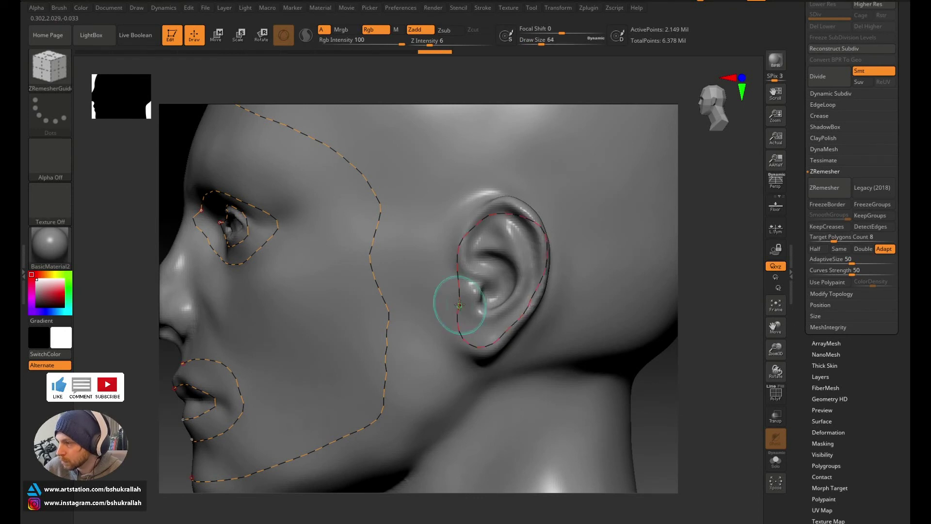
Step: Try remeshing the figure with ZRemesher using the guide curves at a target polygon count of 8, and undo it after checking the face
left_click_drag(658, 397, 592, 333, "alt")
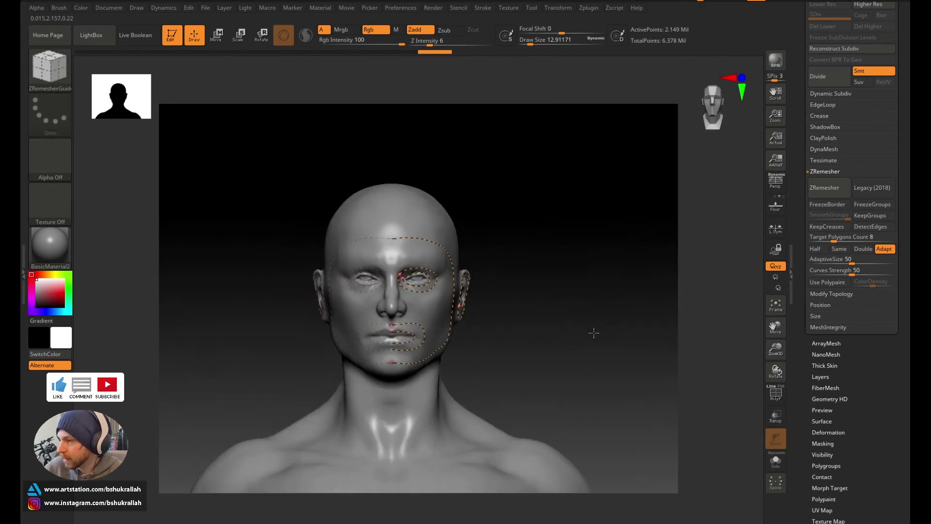
left_click(776, 398)
left_click(821, 190)
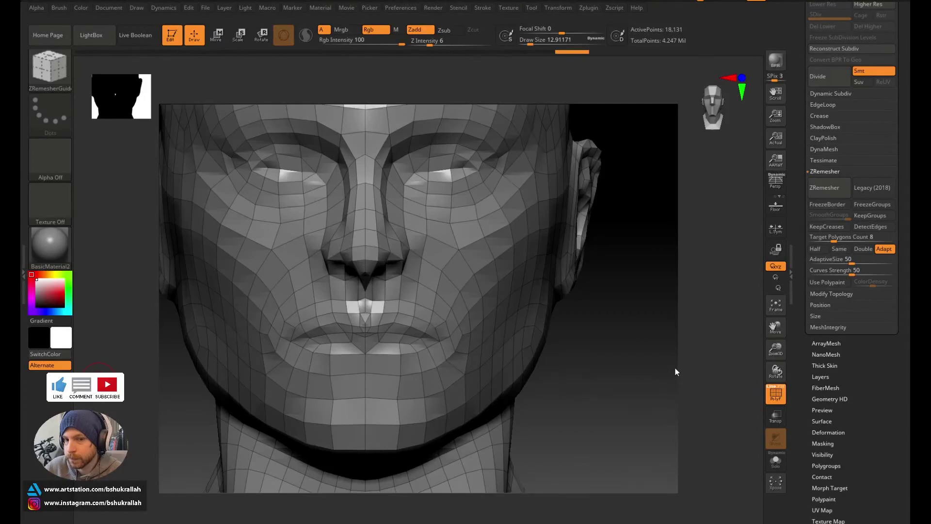
mouse_move(641, 374)
left_mouse_down()
mouse_move(632, 333)
mouse_move(635, 372)
left_mouse_up()
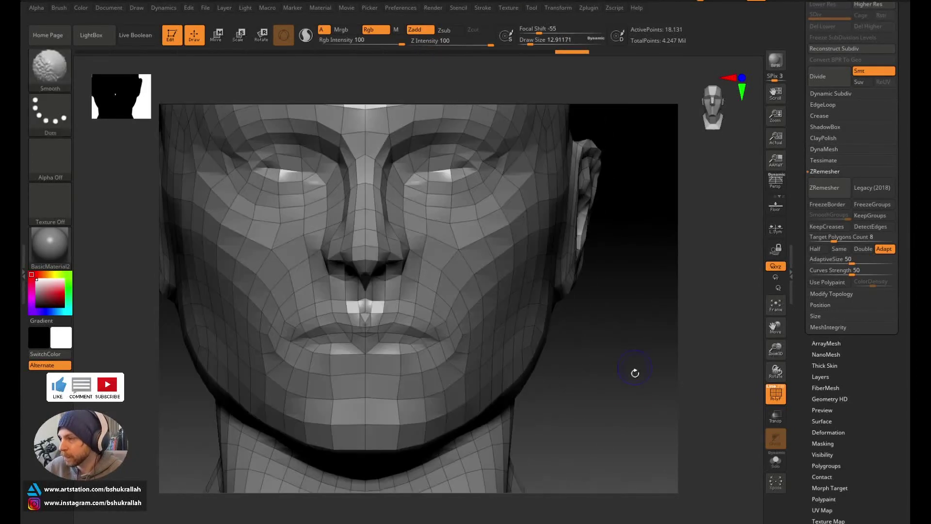
key("f")
mouse_move(655, 290)
left_mouse_down()
mouse_move(573, 322)
mouse_move(654, 322)
mouse_move(603, 327)
mouse_move(584, 315)
left_mouse_up()
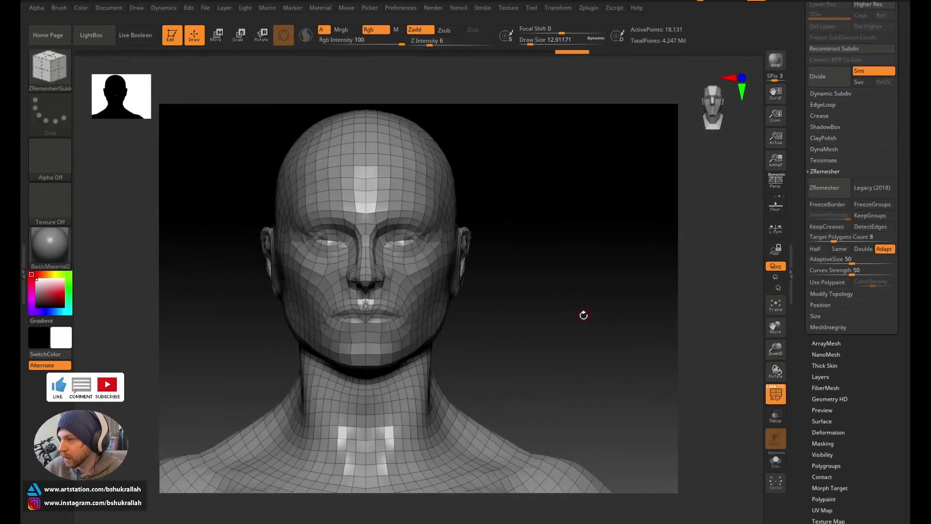
right_click_drag(583, 315, 601, 380, "ctrl")
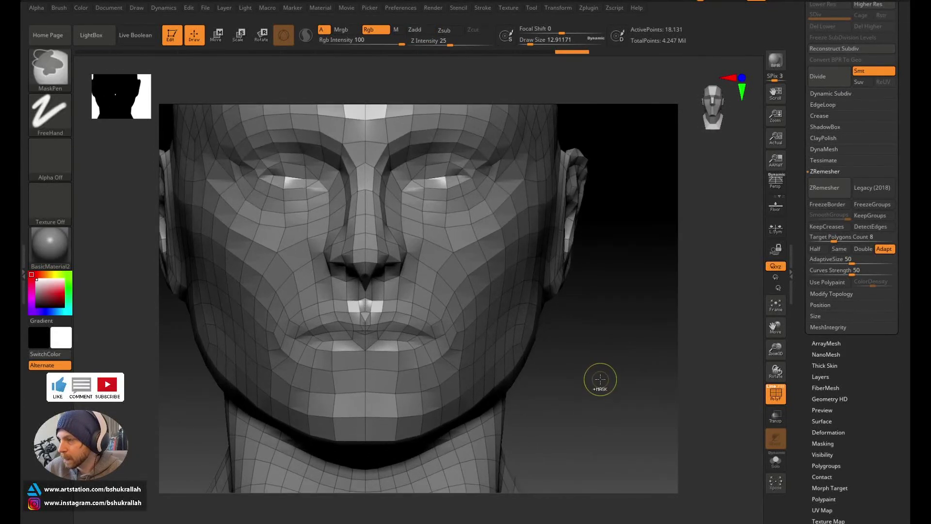
key("ctrl+z")
key("f")
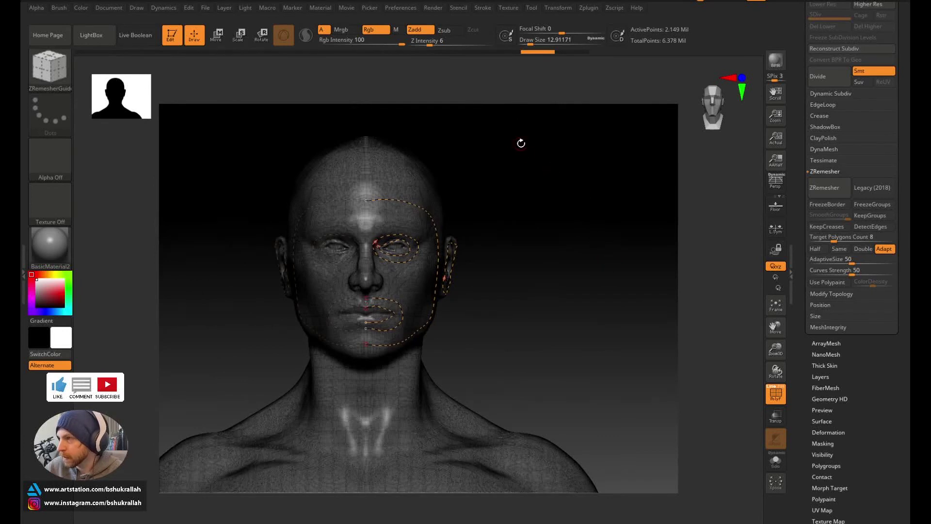
Step: Enable Use Polypaint for ZRemesher and set its color density to 3
left_click(822, 283)
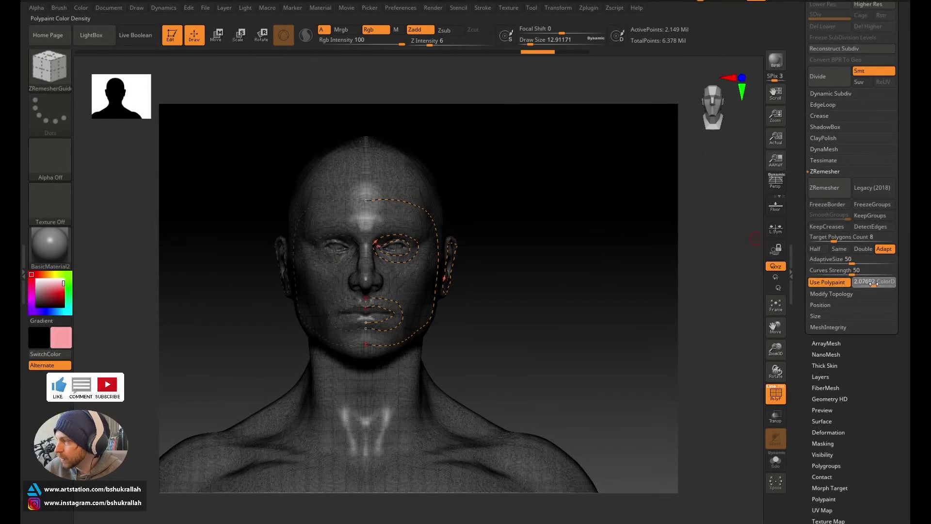
left_click(856, 281)
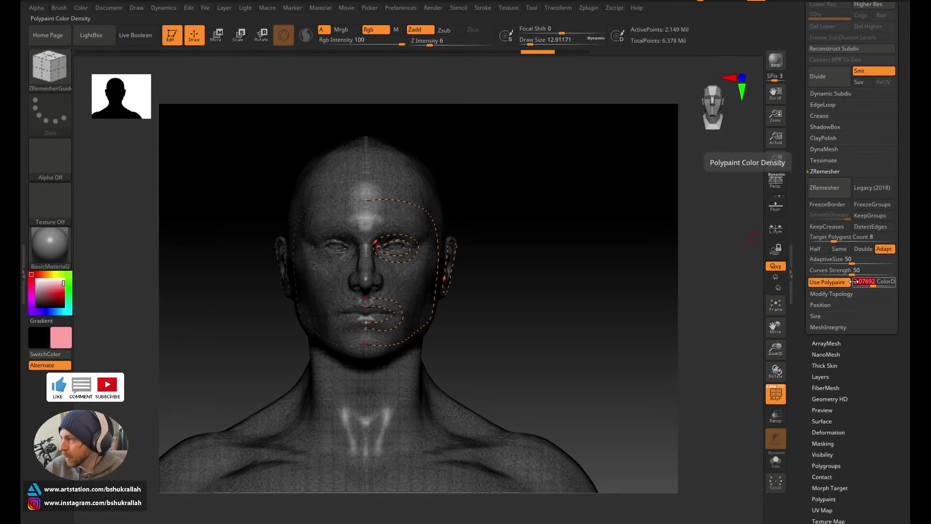
type("3")
key("Return")
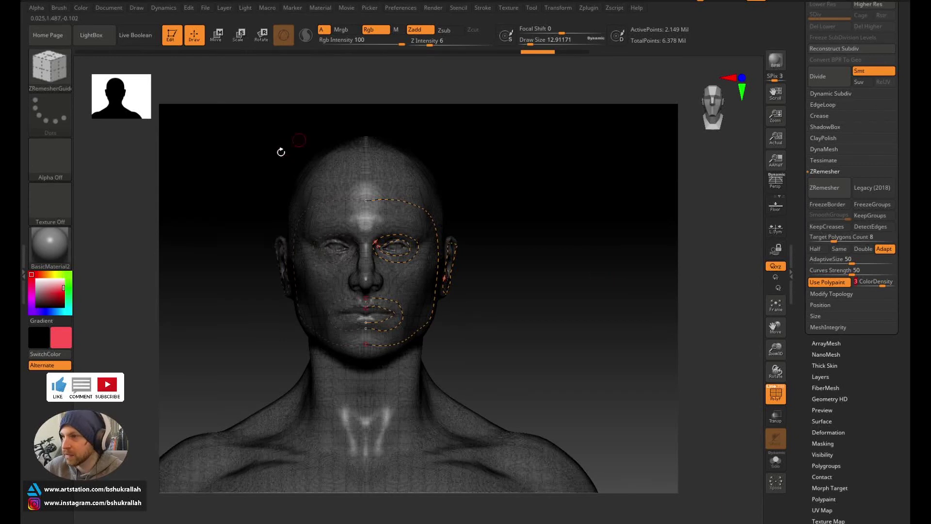
Step: Switch to the Standard brush with Rgb only and a dark red color, and hide the polyframe
left_click(57, 74)
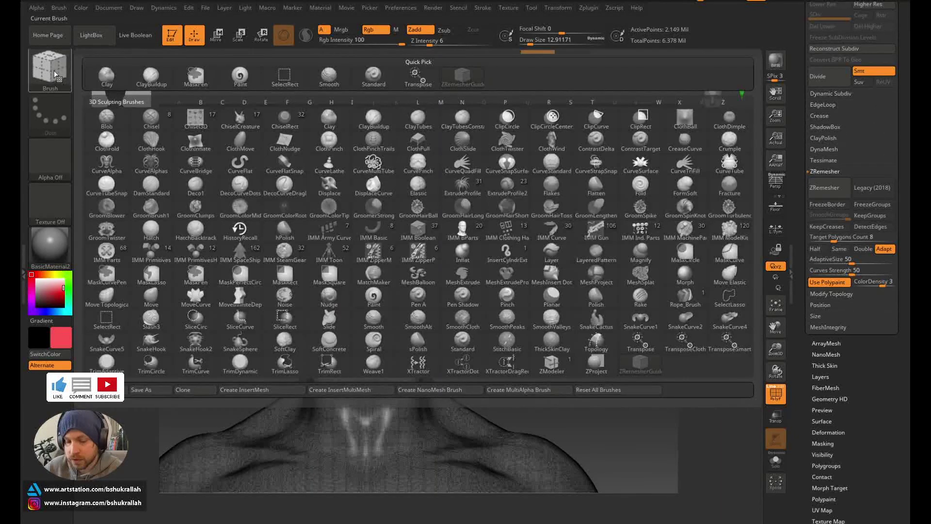
key("s")
key("t")
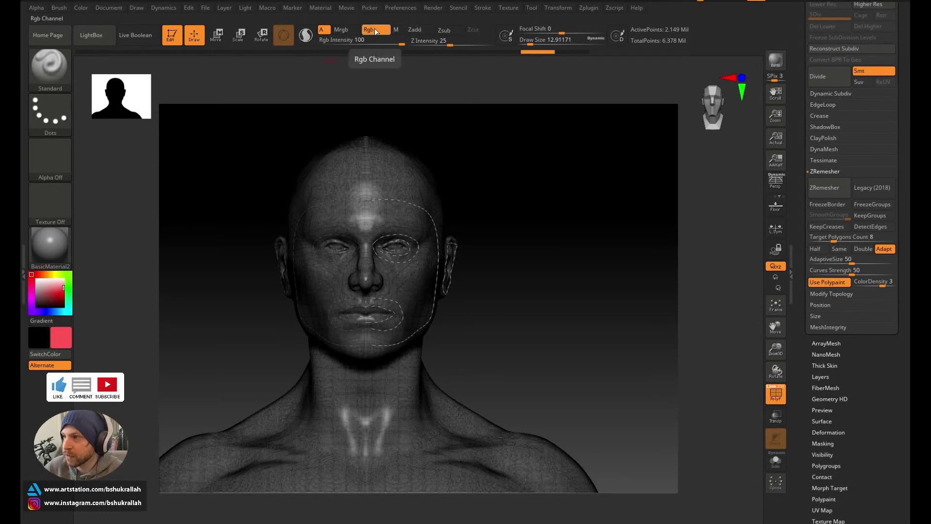
left_click(64, 295)
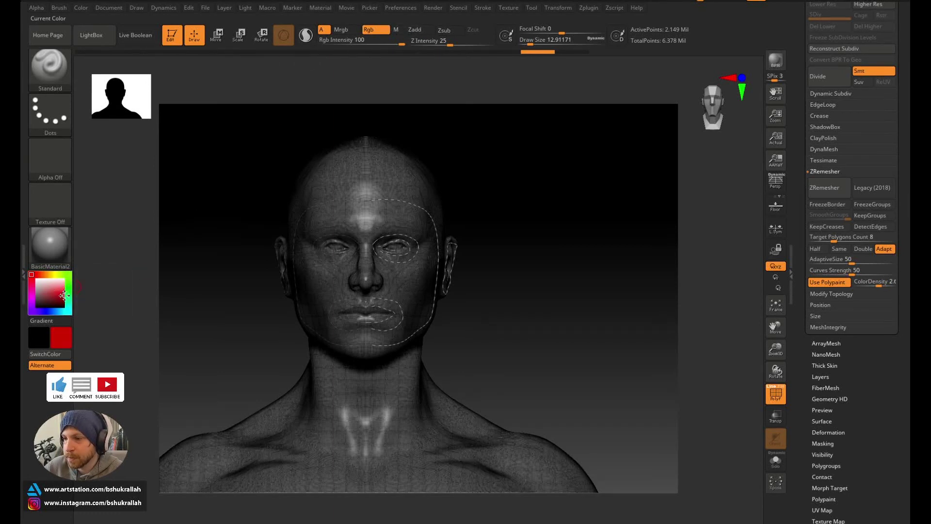
key("shift+f")
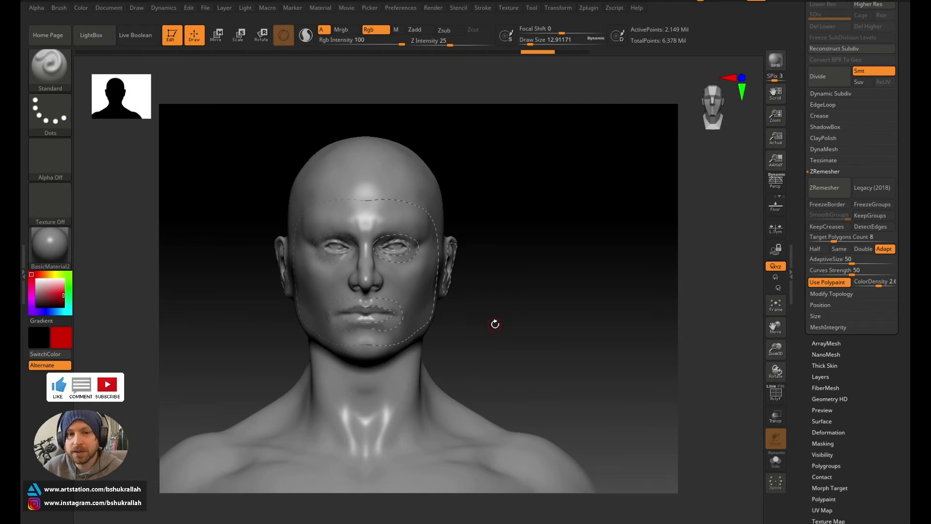
Step: Set the draw size to about 51 and paint the whole face and the ears dark red on both sides
key("s")
mouse_move(494, 325)
left_mouse_down()
mouse_move(503, 325)
mouse_move(484, 336)
left_mouse_up()
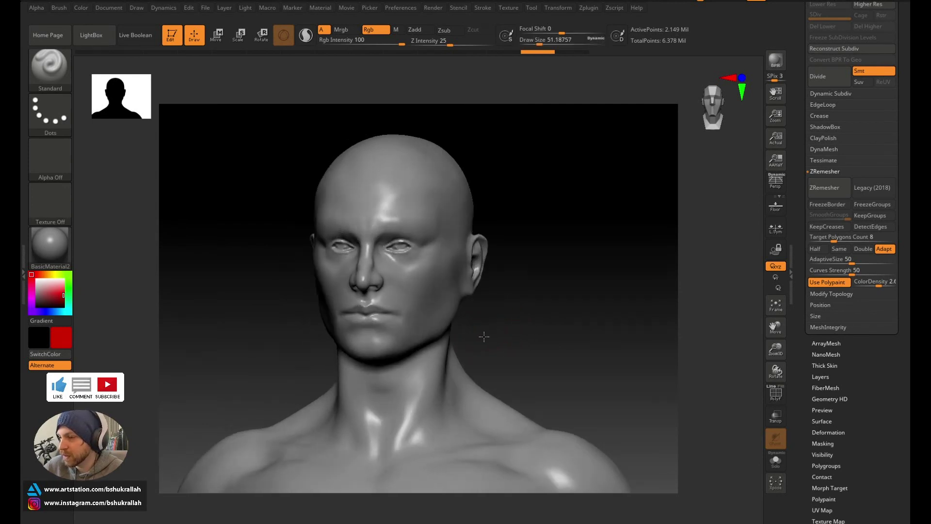
mouse_move(375, 315)
left_mouse_down()
mouse_move(382, 333)
mouse_move(341, 208)
mouse_move(398, 192)
mouse_move(437, 230)
mouse_move(444, 295)
mouse_move(417, 341)
left_mouse_up()
left_click_drag(559, 307, 528, 311)
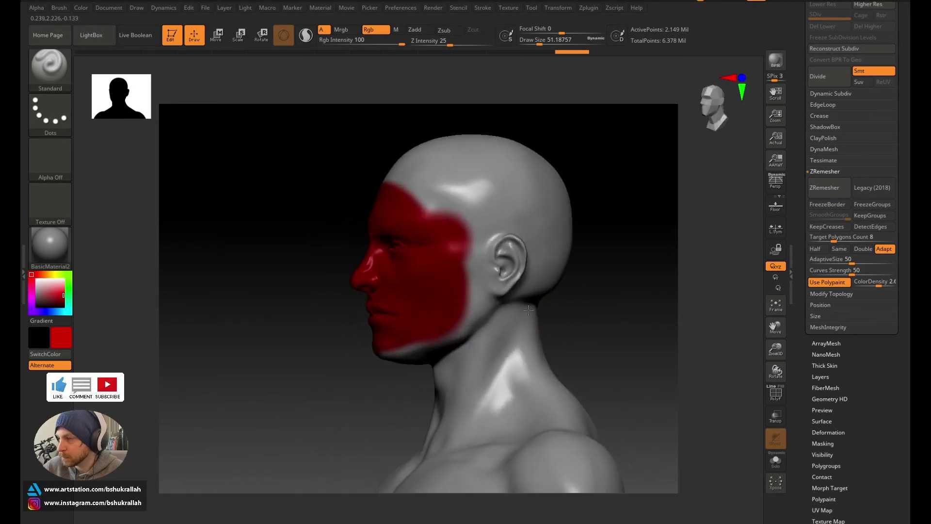
mouse_move(485, 237)
left_mouse_down()
mouse_move(506, 247)
mouse_move(509, 276)
mouse_move(485, 291)
mouse_move(469, 268)
mouse_move(477, 221)
mouse_move(409, 192)
mouse_move(407, 204)
left_mouse_up()
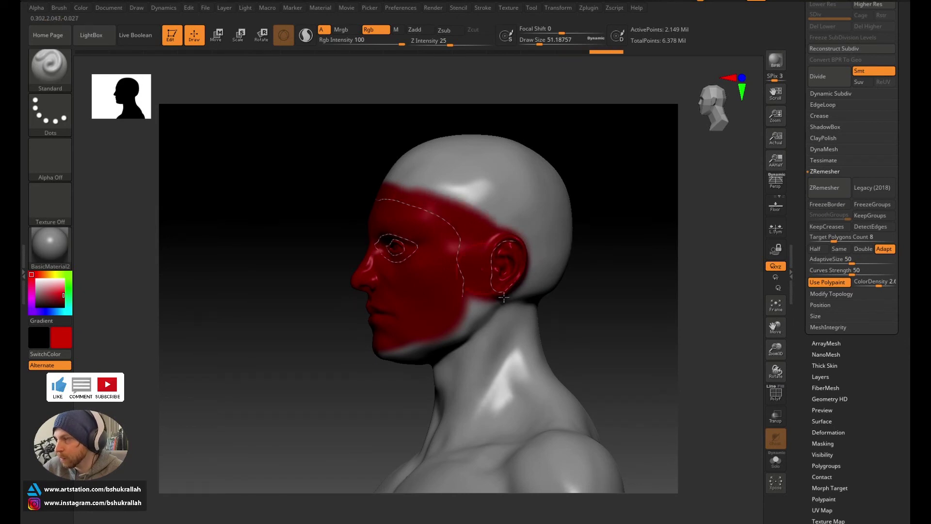
mouse_move(503, 296)
left_mouse_down()
mouse_move(490, 311)
mouse_move(382, 339)
left_mouse_up()
mouse_move(642, 315)
left_mouse_down("alt")
mouse_move(600, 308)
mouse_move(591, 273)
mouse_move(623, 270)
left_mouse_up("alt")
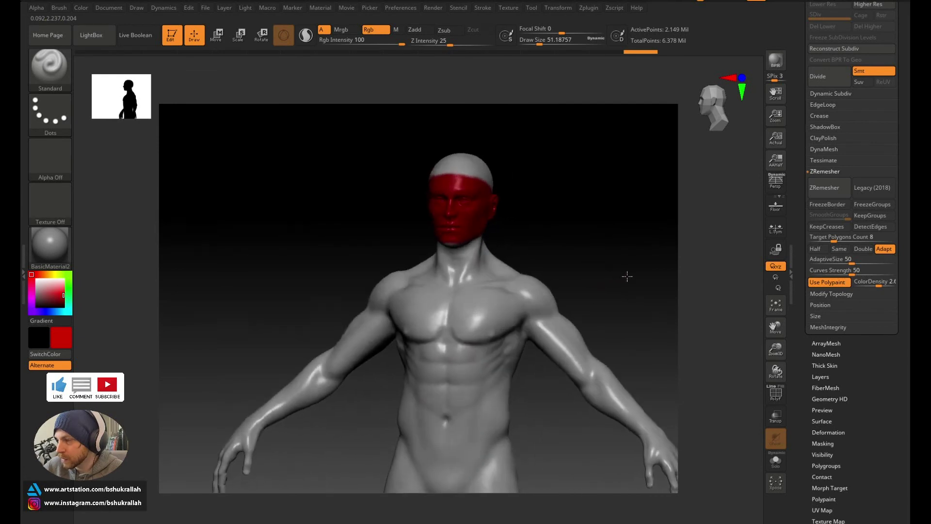
Step: Pick blue, enlarge the brush to about 140 and paint both thighs from below the hips to above the knees
left_click(42, 310)
left_click_drag(575, 239, 429, 191)
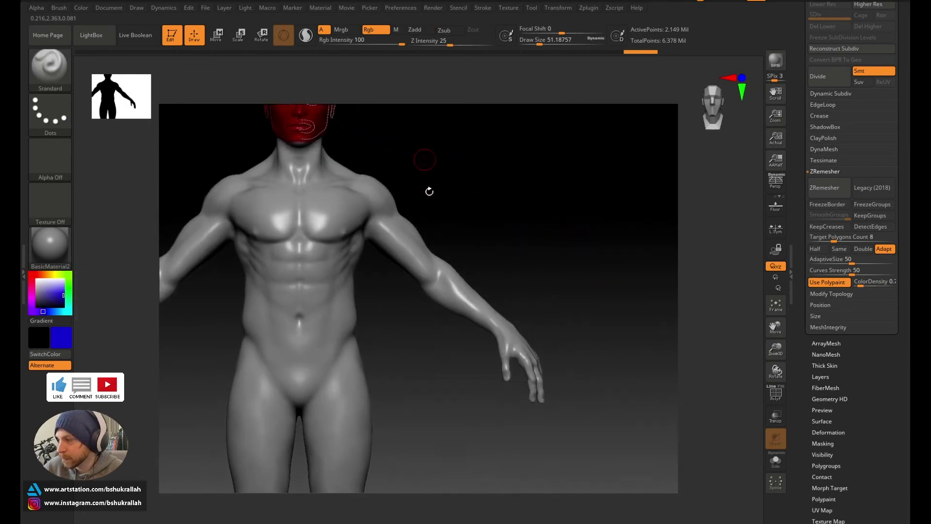
left_click_drag(414, 318, 466, 216, "alt")
key("s")
left_click_drag(376, 328, 389, 330)
mouse_move(379, 328)
left_mouse_down()
mouse_move(335, 355)
mouse_move(345, 330)
mouse_move(334, 328)
left_mouse_up()
mouse_move(475, 344)
left_mouse_down()
mouse_move(315, 328)
mouse_move(320, 346)
mouse_move(379, 370)
mouse_move(357, 338)
mouse_move(455, 339)
left_mouse_up()
Step: Paint both hands red up to the wrists
left_click_drag(535, 337, 571, 340)
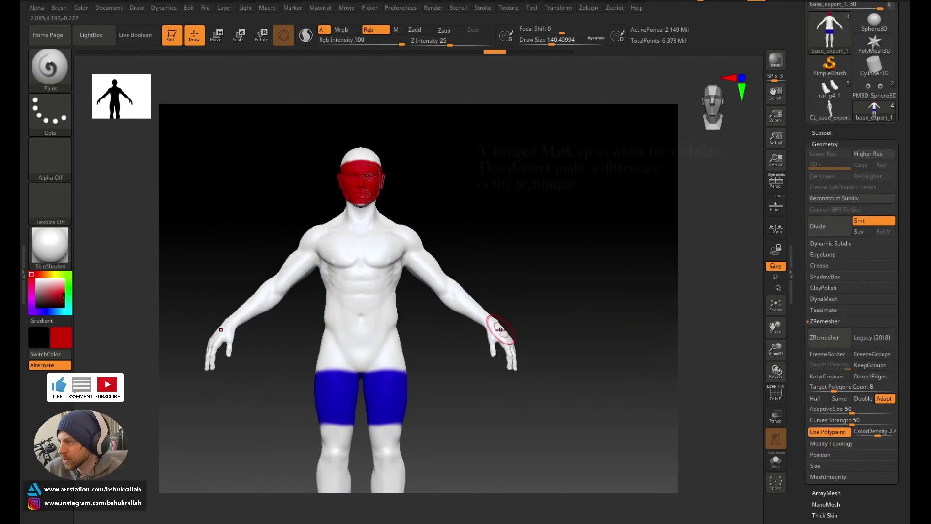
mouse_move(485, 323)
left_mouse_down()
mouse_move(507, 345)
mouse_move(516, 340)
mouse_move(518, 370)
mouse_move(526, 357)
mouse_move(515, 328)
mouse_move(489, 337)
mouse_move(541, 332)
left_mouse_up()
mouse_move(542, 421)
left_mouse_down()
mouse_move(638, 388)
mouse_move(631, 385)
left_mouse_up()
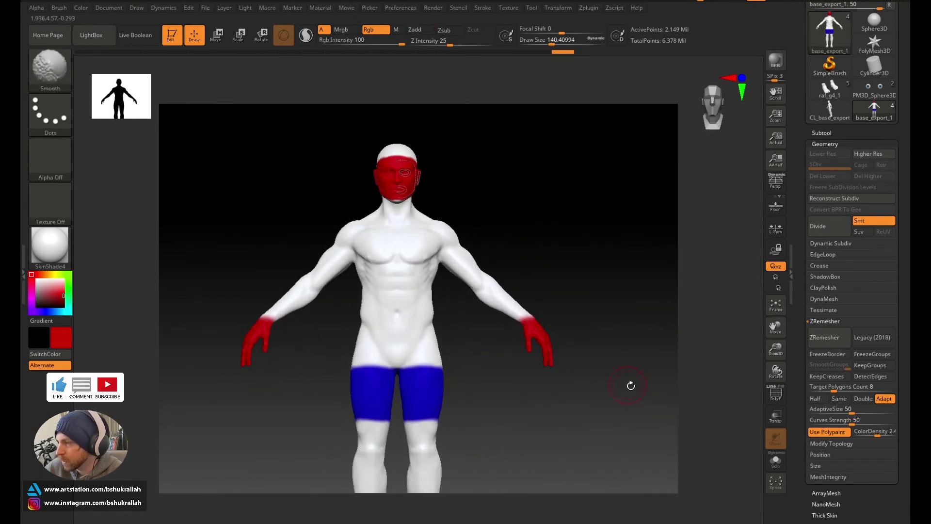
Step: Display the polyframe and remesh the painted figure with ZRemesher, using the polypaint density and the guide curves
left_click(774, 399)
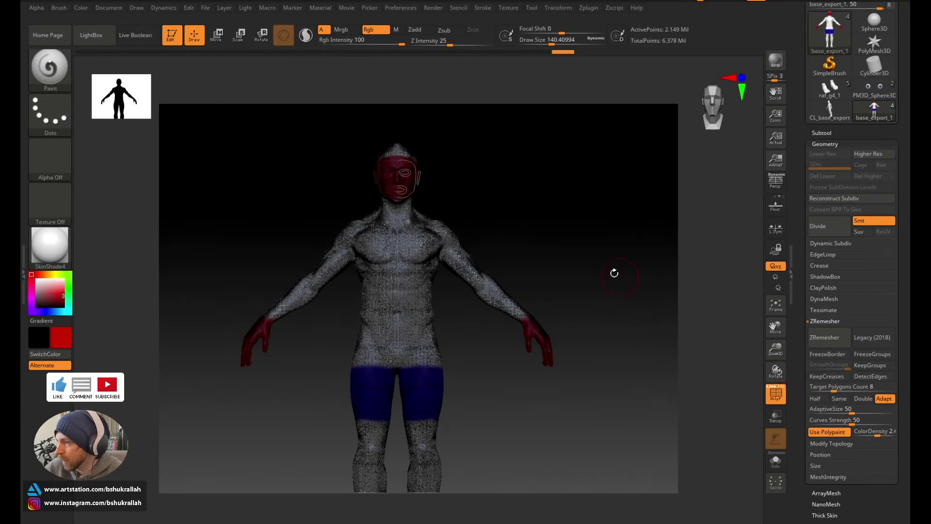
left_click_drag(613, 272, 694, 363, "alt")
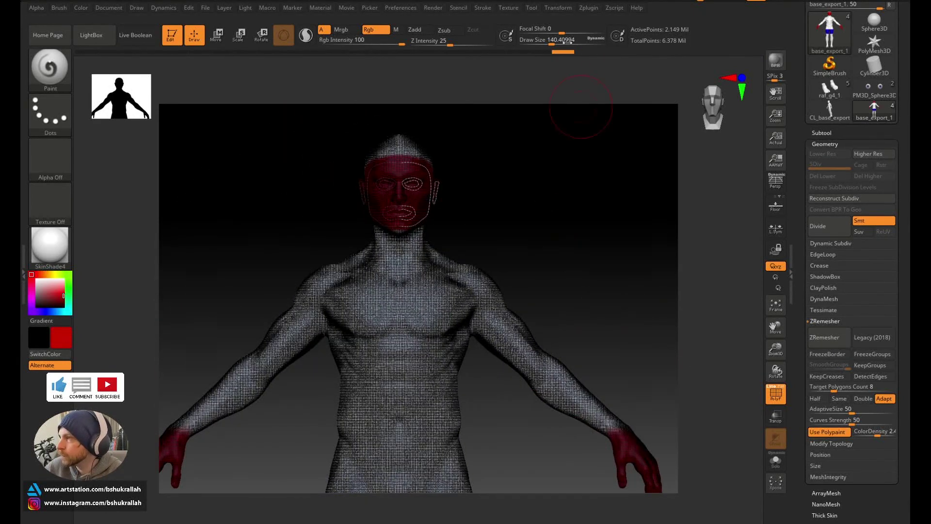
left_click(828, 336)
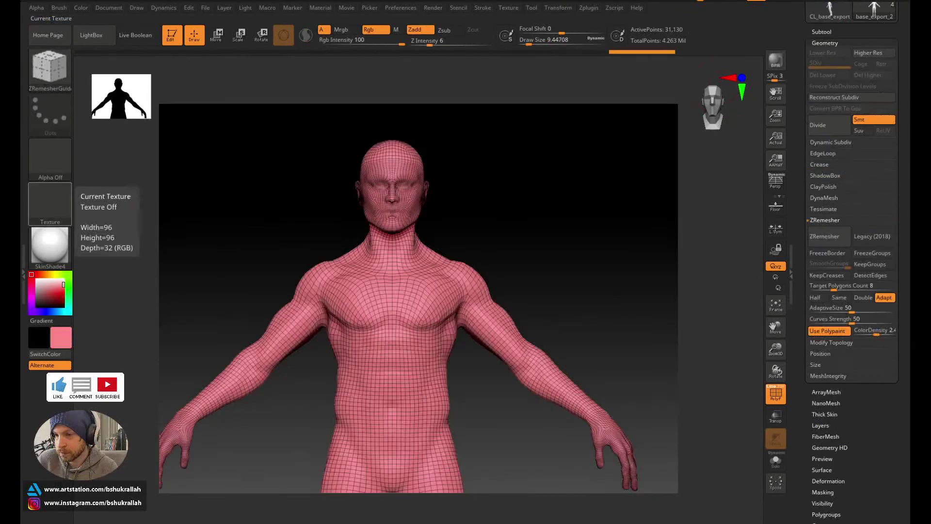
Step: Examine the edge flow and polygon density on the face, ears, neck and torso, and view the body without the polyframe
left_click_drag(526, 219, 509, 239)
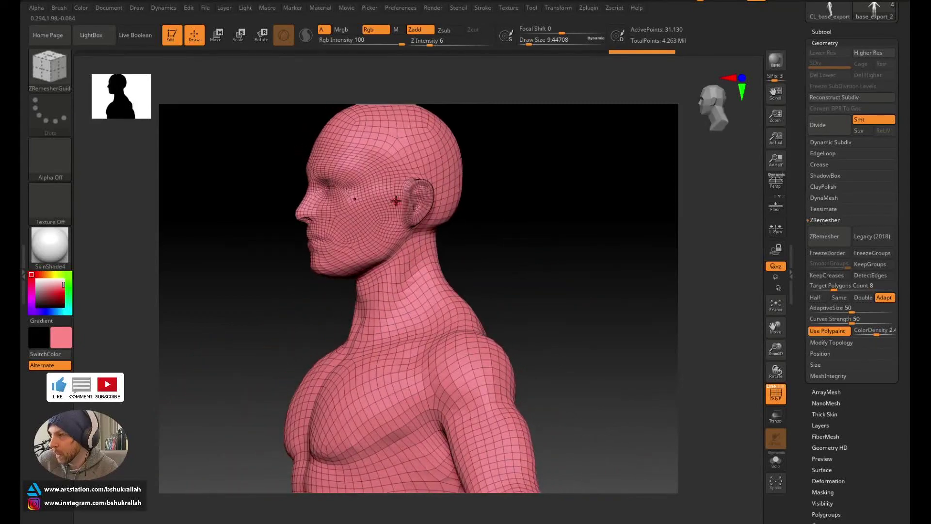
left_click_drag(533, 287, 504, 150, "alt")
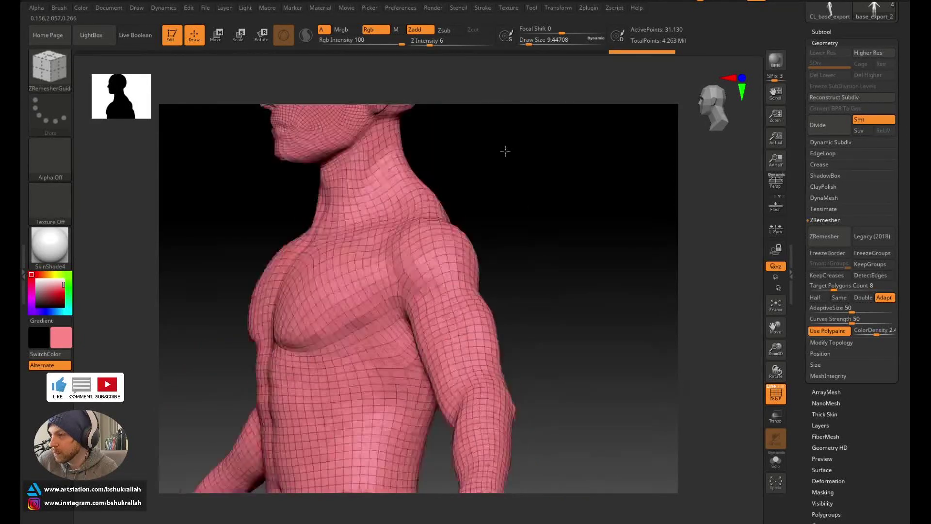
left_click_drag(589, 364, 566, 289, "alt")
left_click_drag(478, 322, 599, 306, "alt")
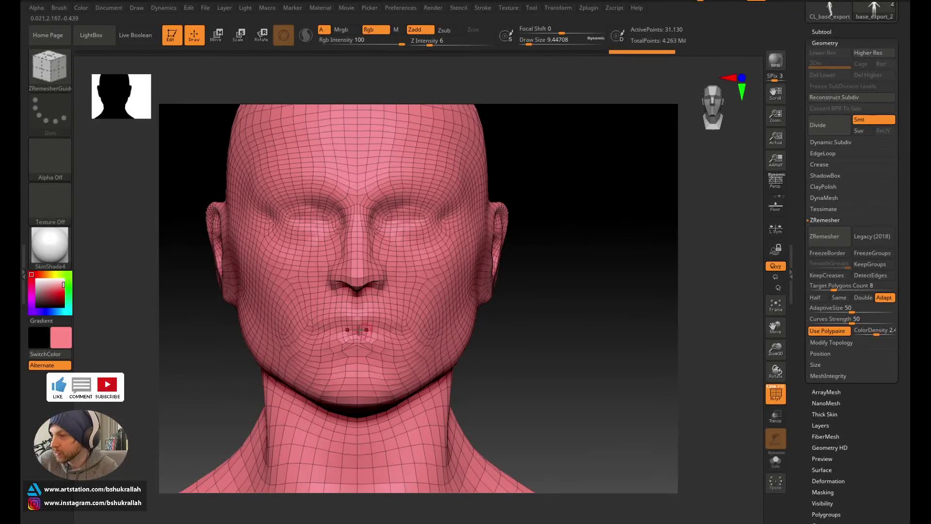
left_click_drag(592, 315, 551, 314)
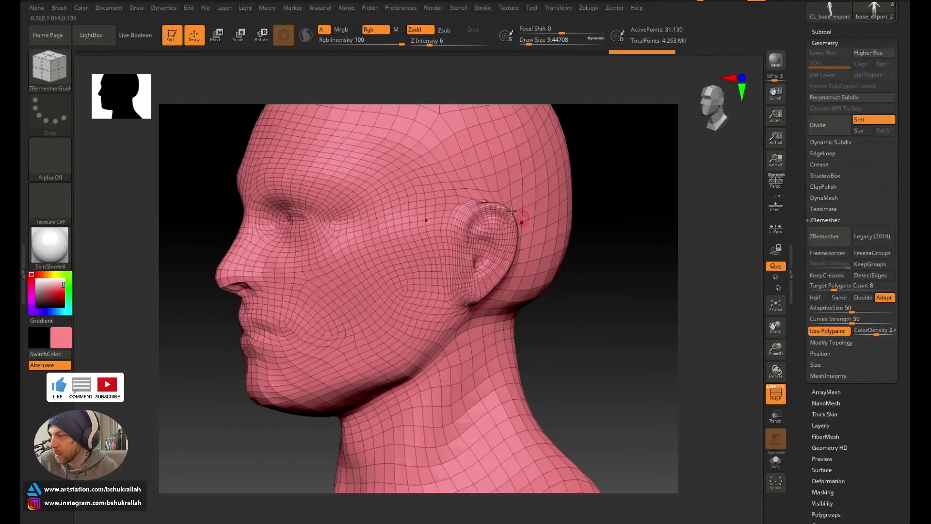
left_click_drag(609, 367, 606, 274)
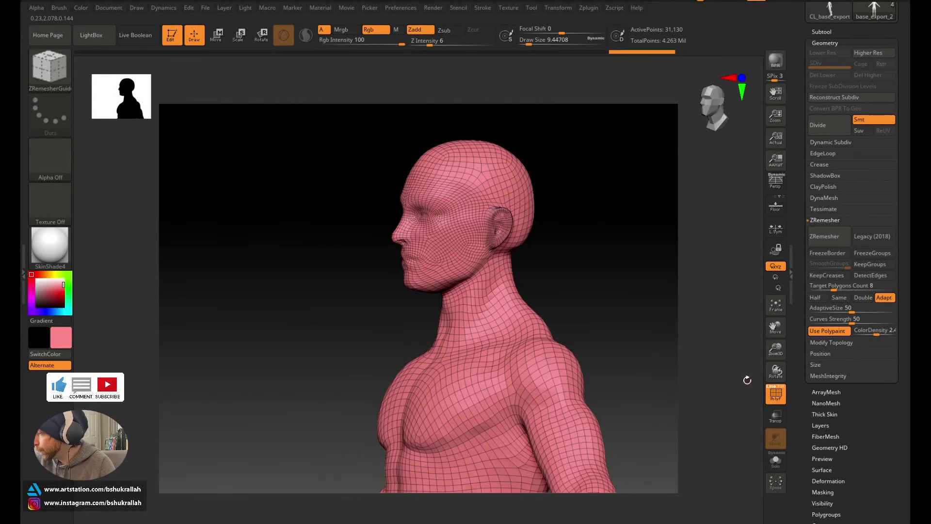
left_click_drag(598, 273, 612, 270)
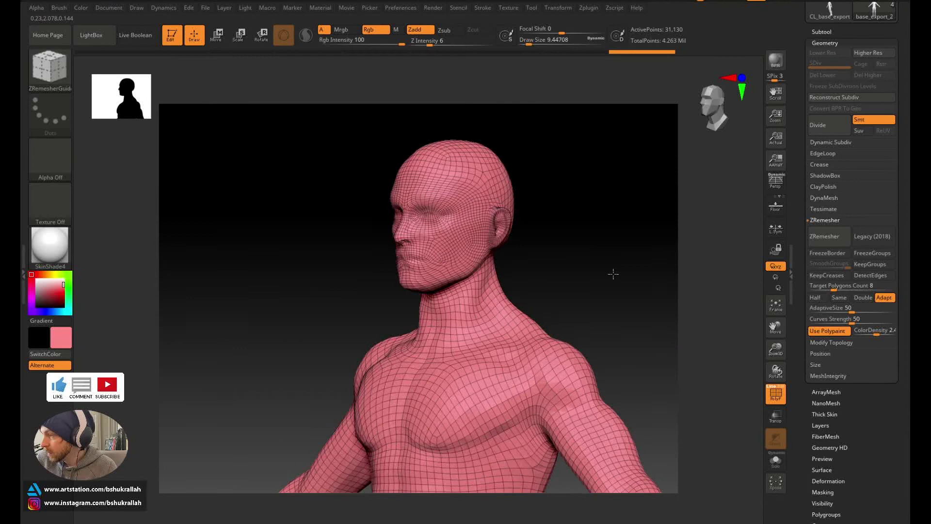
left_click(765, 393)
left_click_drag(592, 300, 614, 278)
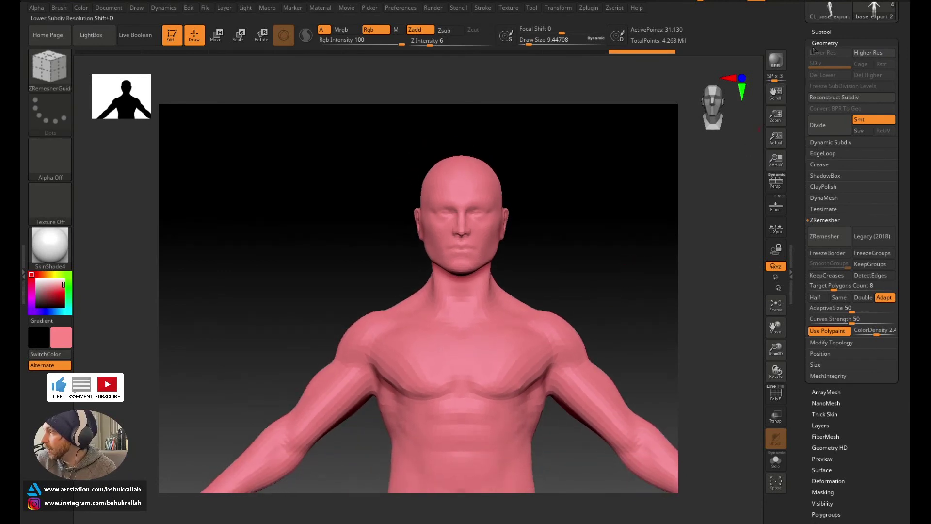
Step: With UV Master's control painting and symmetry on, paint seam attraction on the body from ambient occlusion and unwrap its UVs
left_click(589, 8)
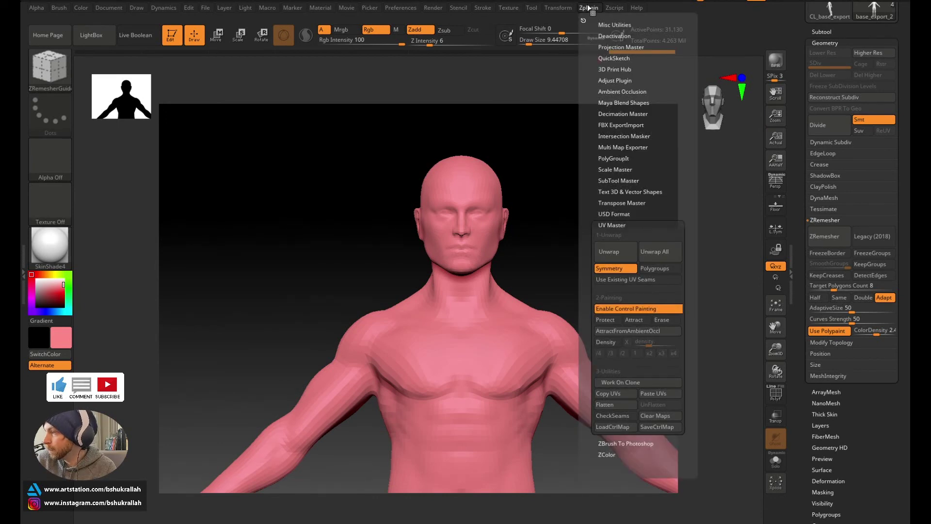
left_click(616, 226)
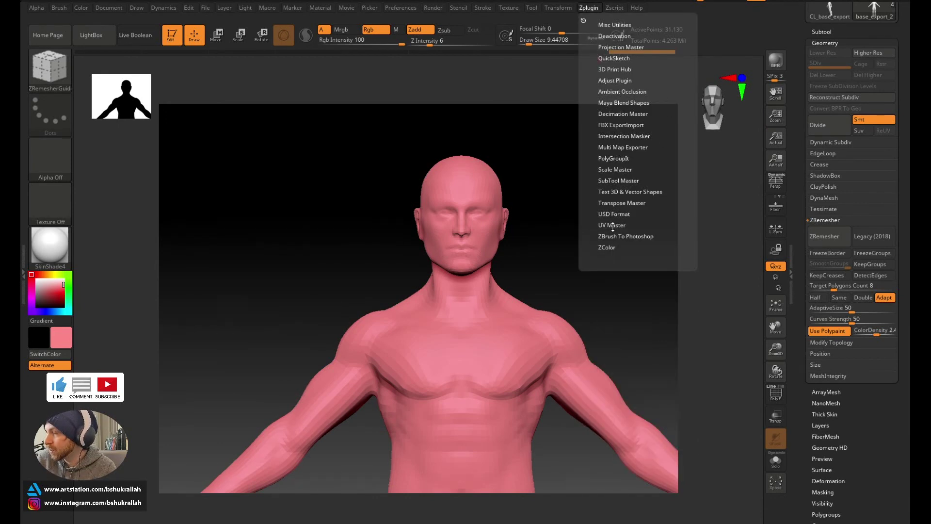
left_click(613, 226)
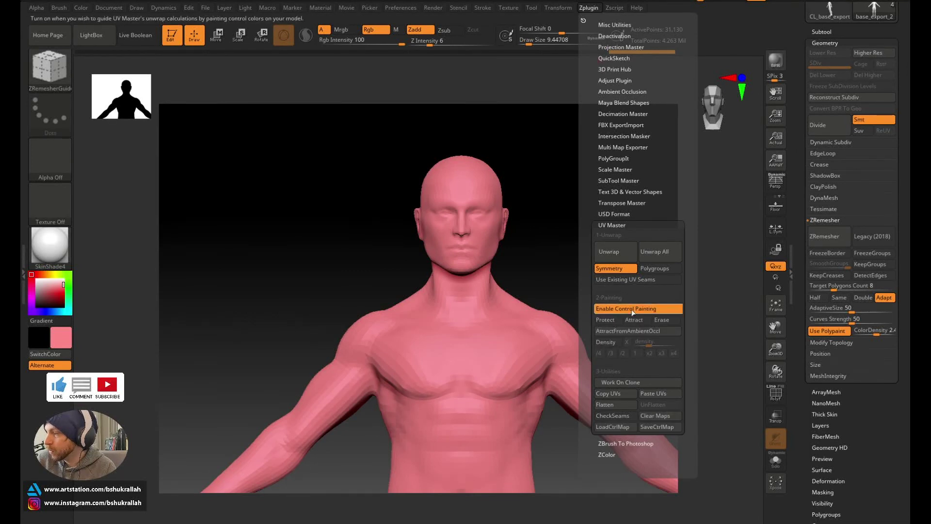
left_click(611, 331)
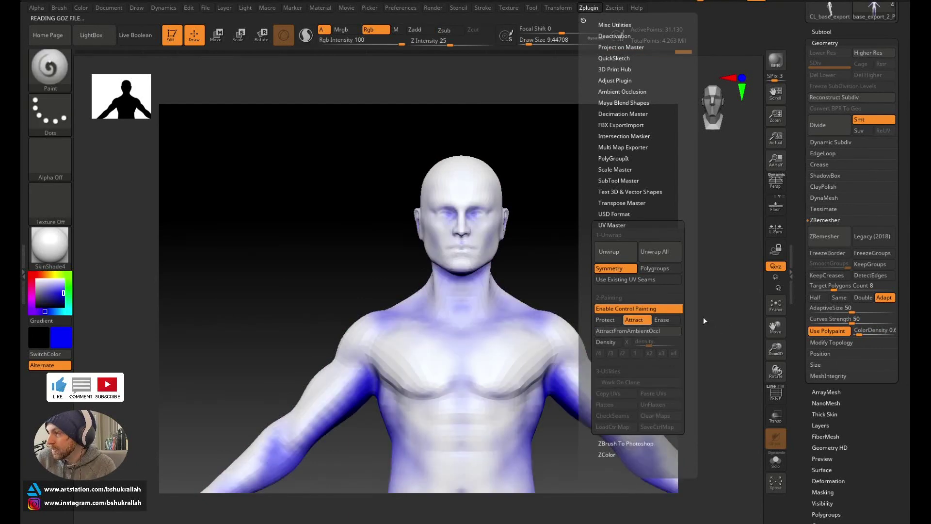
left_click_drag(623, 263, 521, 302, "alt")
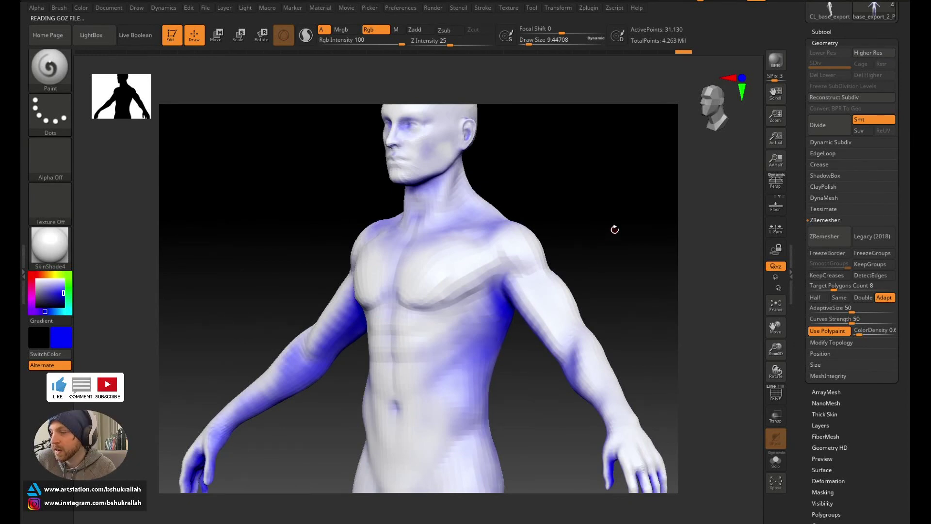
left_click_drag(614, 229, 598, 311, "shift")
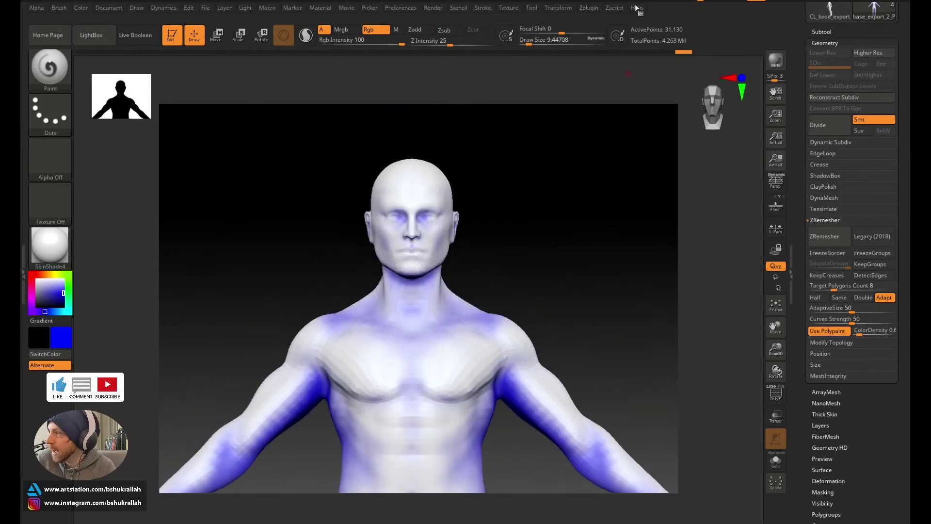
left_click(589, 8)
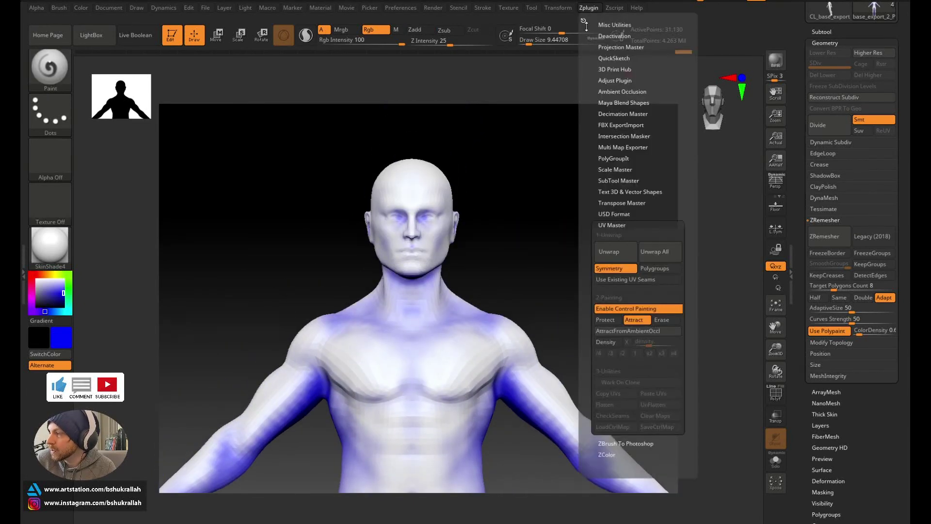
left_click(614, 254)
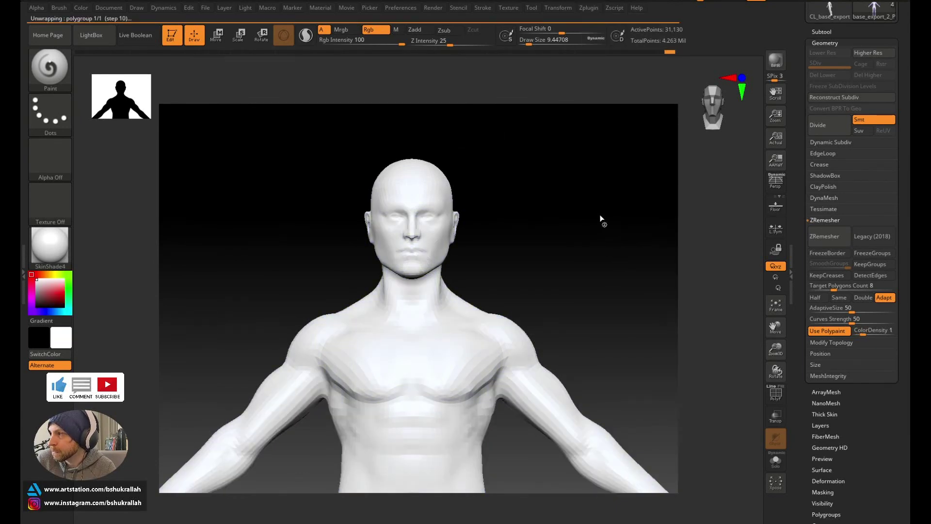
Step: Morph the body into its flat UV layout, inspect the unwrapped islands and return to the 3D figure
scroll(883, 376, "down", 5)
scroll(883, 377, "down", 1)
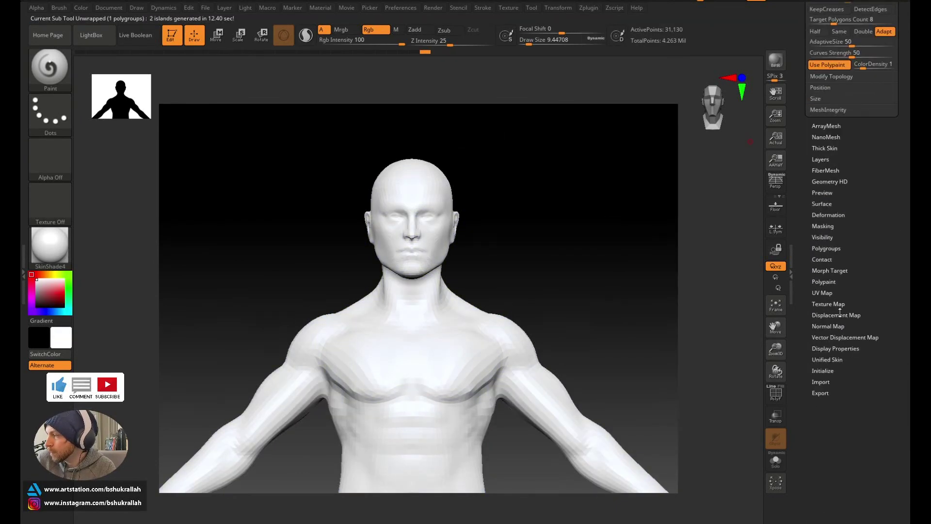
left_click(827, 291)
left_click(821, 203)
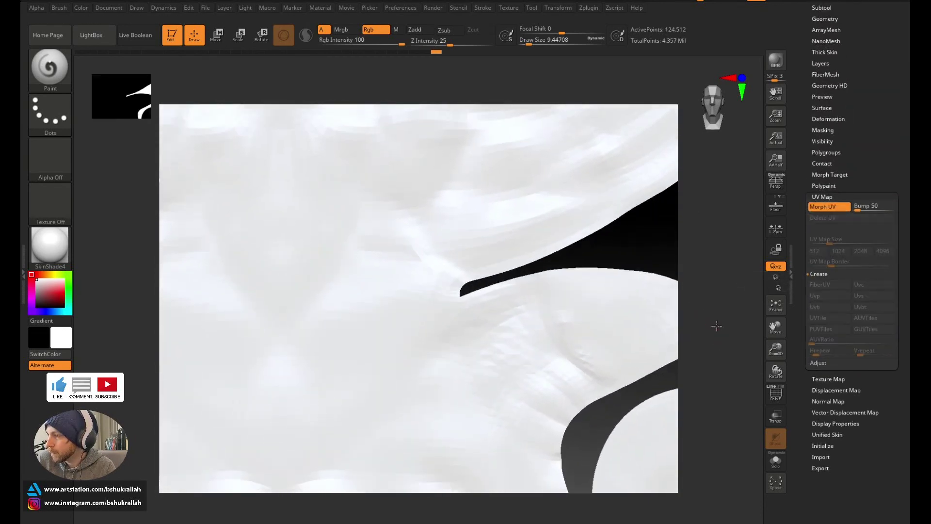
left_click_drag(716, 326, 669, 150, "alt")
mouse_move(625, 220)
left_mouse_down("alt")
mouse_move(631, 191)
mouse_move(637, 212)
mouse_move(627, 219)
left_mouse_up("alt")
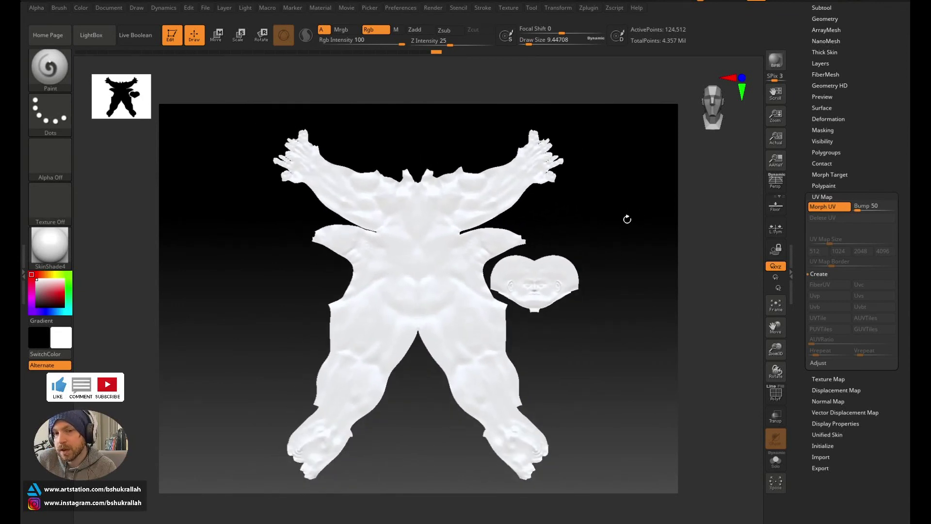
left_click(829, 206)
left_click(589, 7)
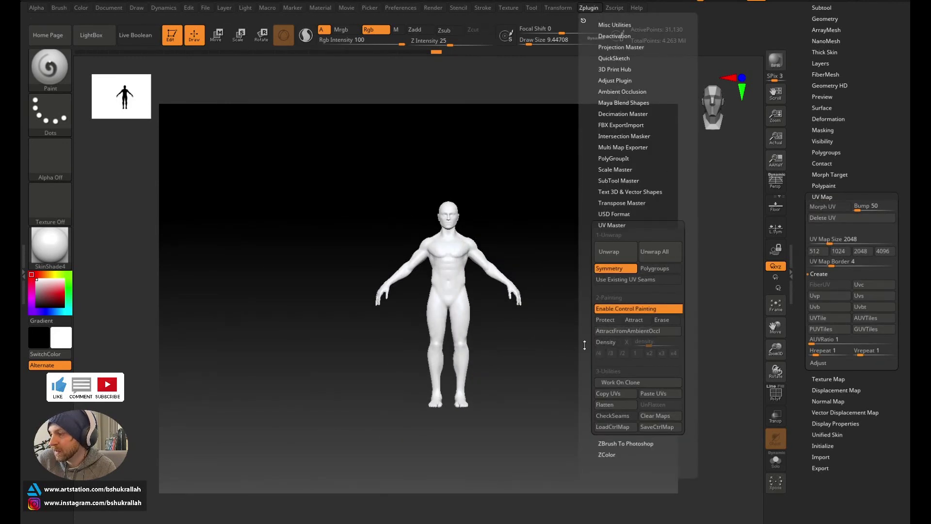
left_click_drag(571, 259, 588, 358, "alt")
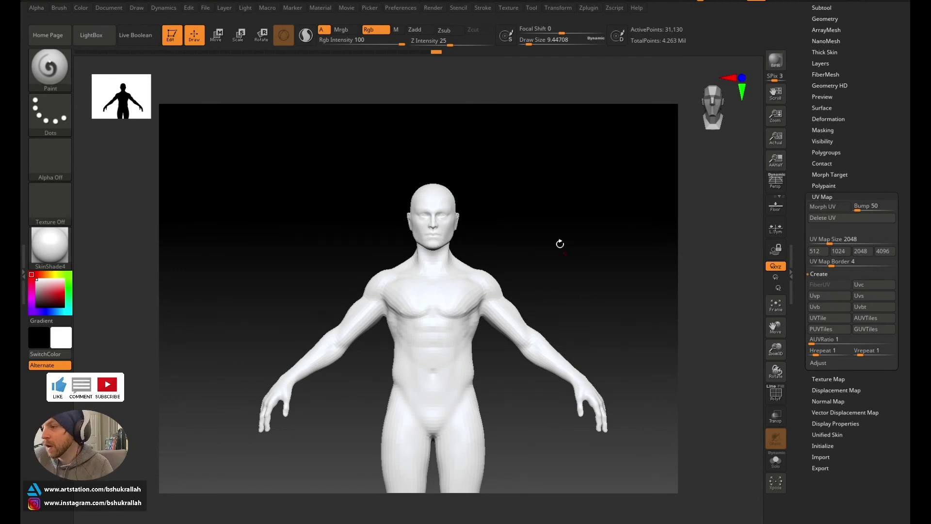
left_click_drag(558, 233, 565, 236)
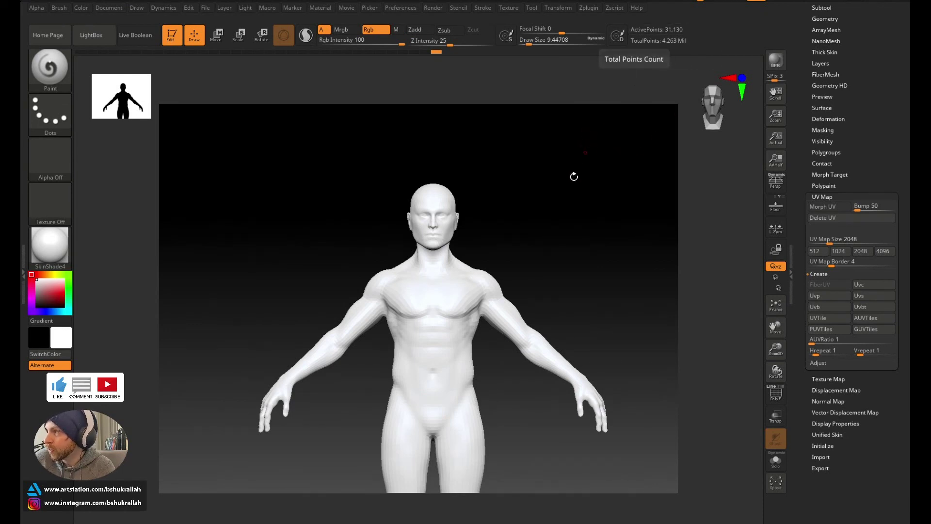
left_click_drag(572, 210, 586, 291, "alt")
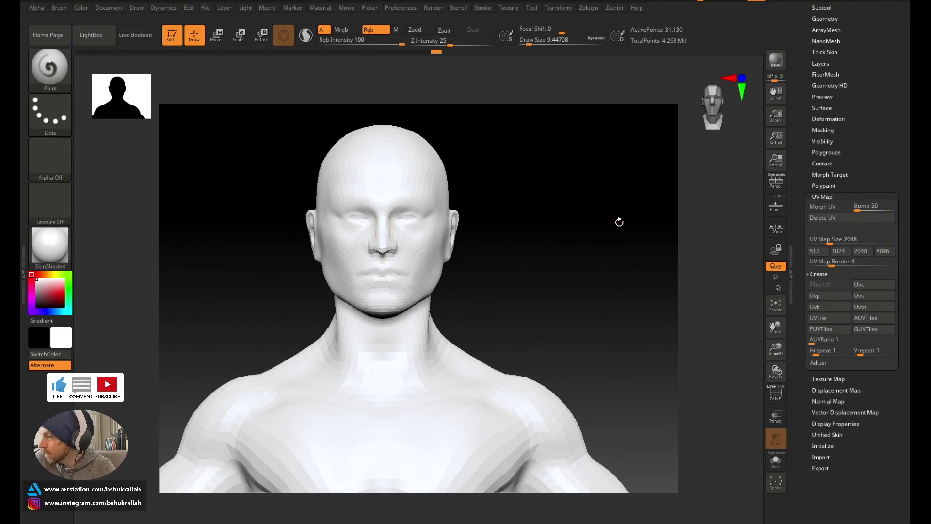
Step: Make eyes_export the active subtool and remesh both eyeballs with ZRemesher at a target polygon count of 0.1
scroll(879, 204, "up", 5)
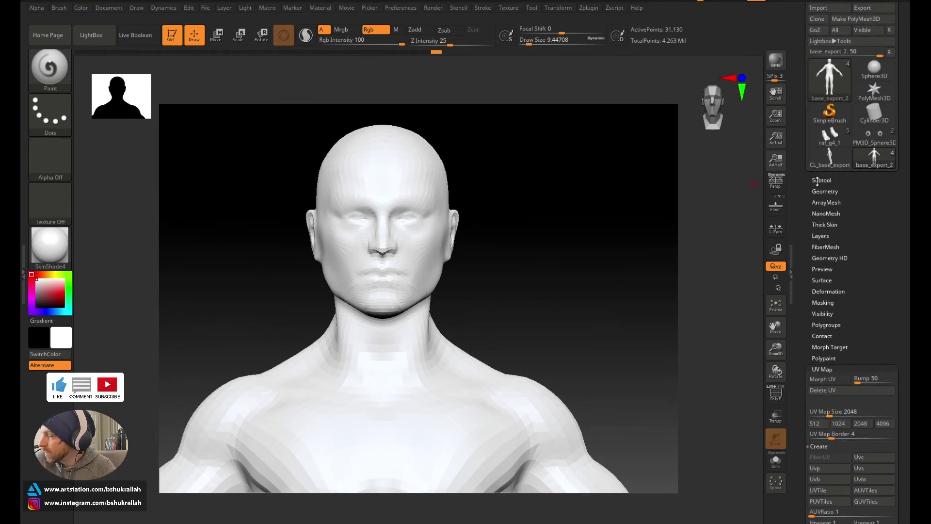
left_click(817, 181)
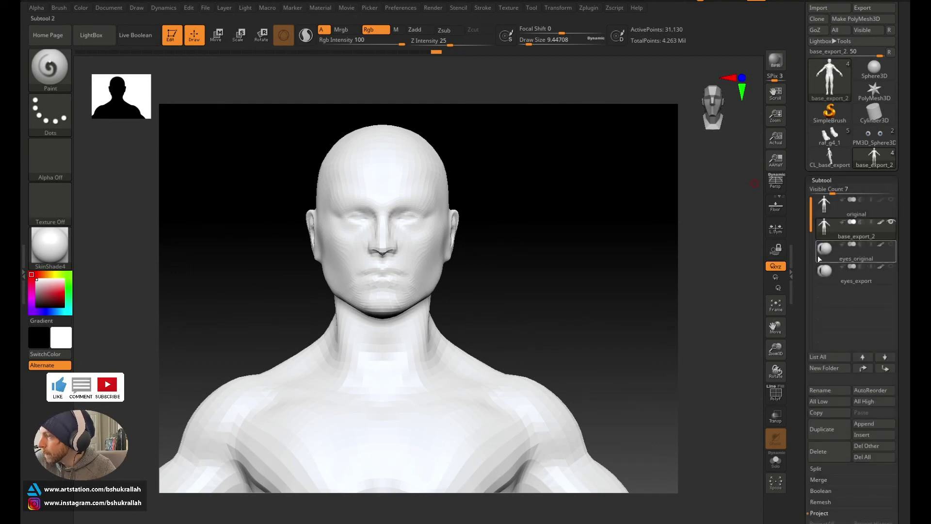
mouse_move(892, 225)
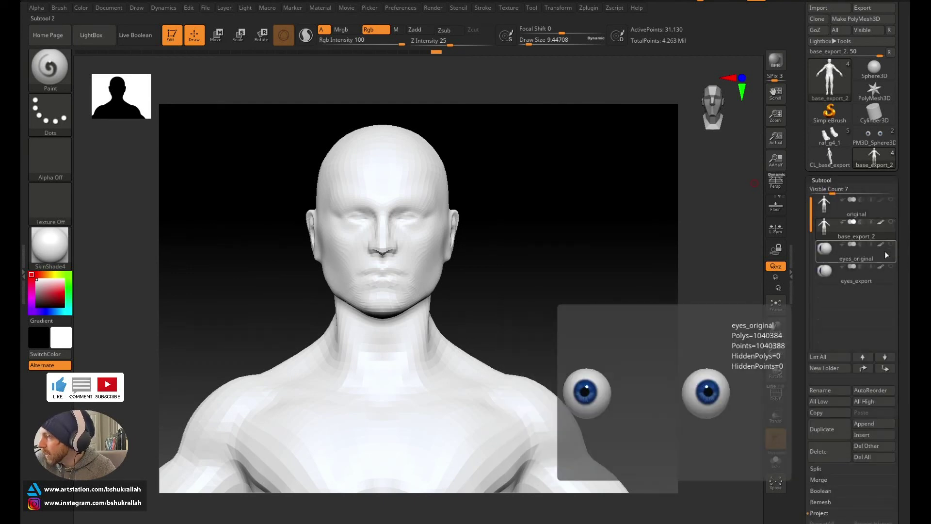
left_click(816, 276)
right_click_drag(601, 224, 532, 354, "ctrl")
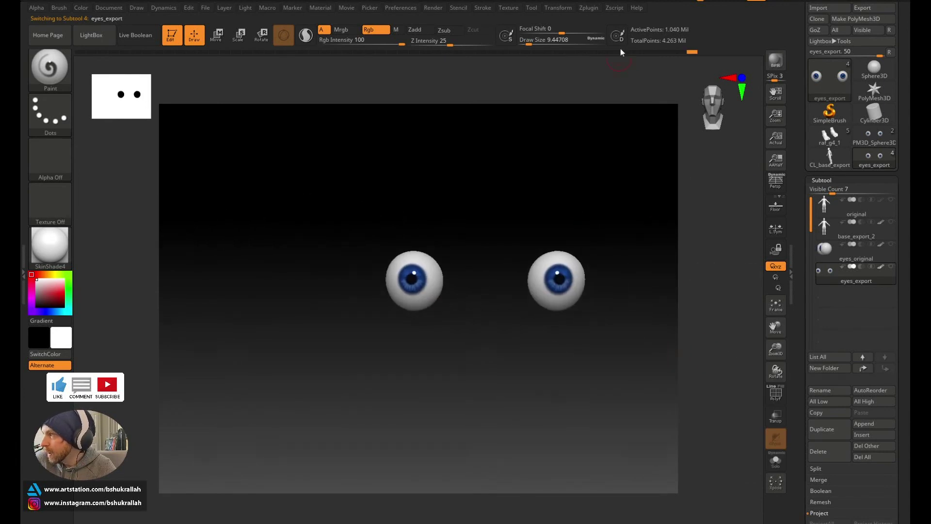
left_click(587, 9)
left_click(589, 9)
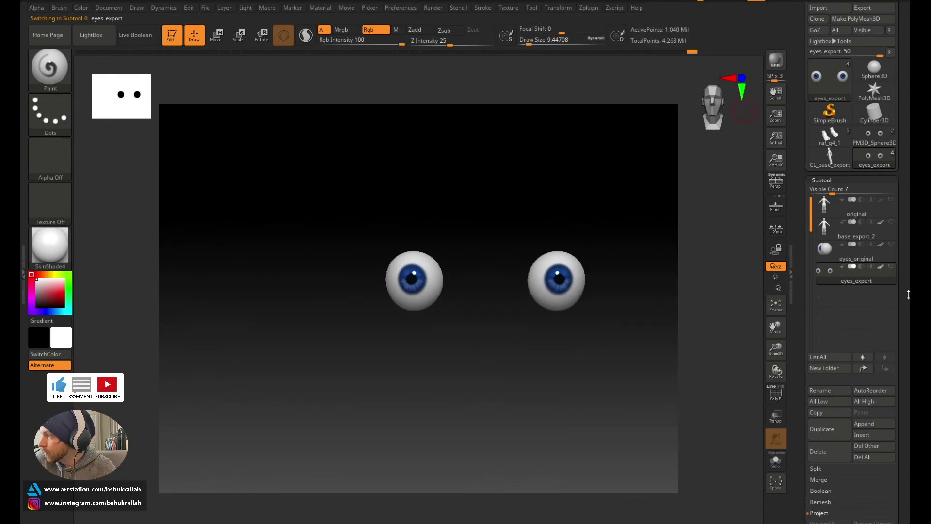
left_click_drag(908, 295, 891, 209)
left_click(825, 358)
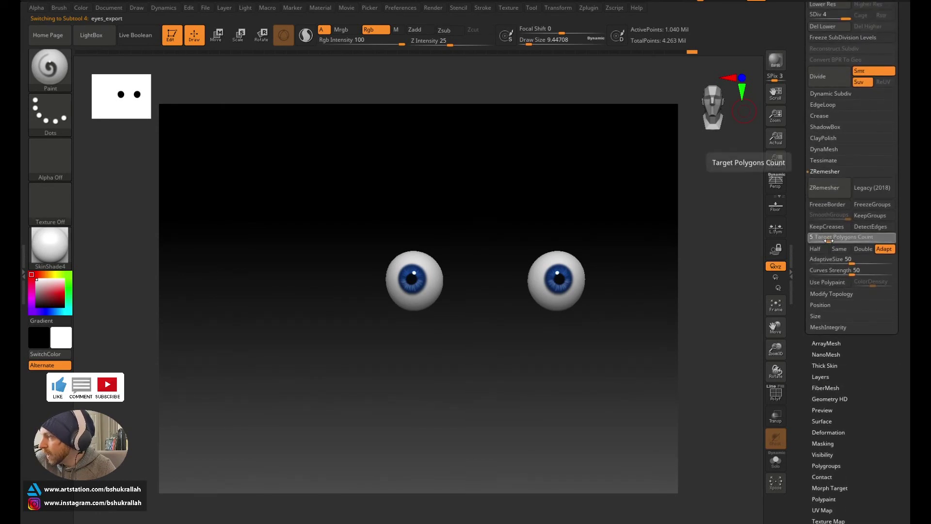
left_click_drag(825, 238, 802, 240)
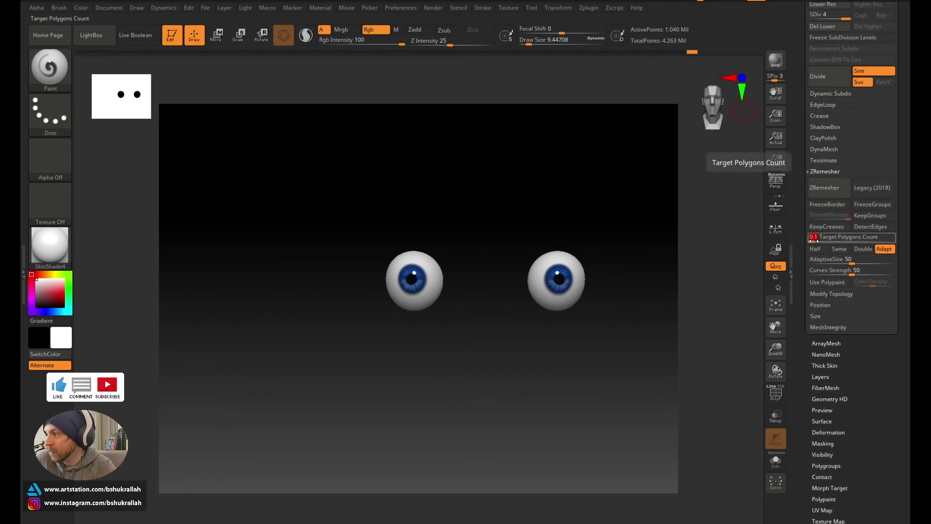
left_click(825, 188)
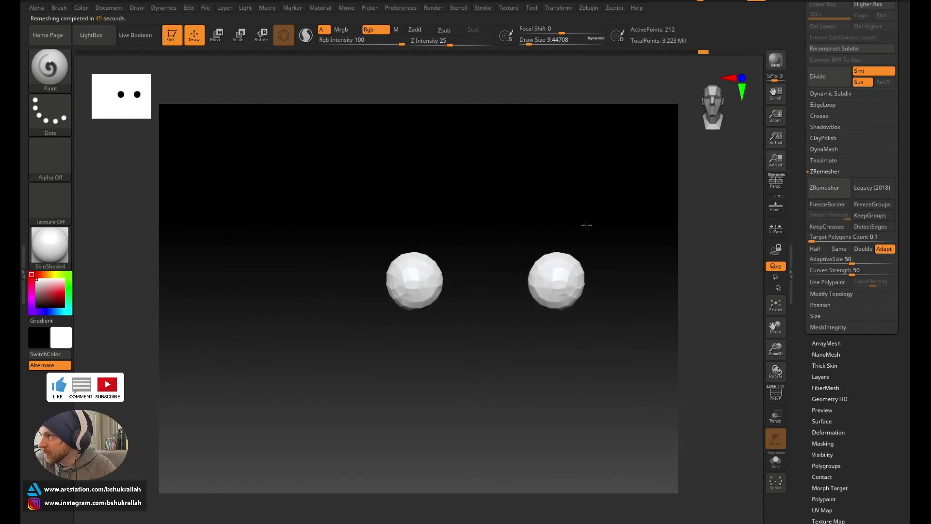
left_click_drag(586, 218, 554, 240, "alt")
left_click_drag(565, 169, 544, 180)
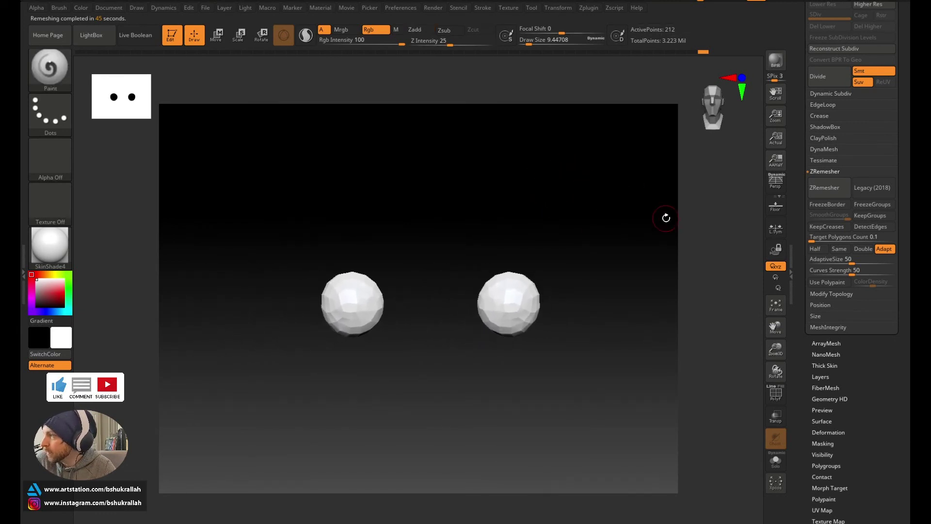
Step: Apply UV Master's ambient occlusion attraction to the remeshed eyeballs and unwrap their UVs with symmetry
left_click(584, 7)
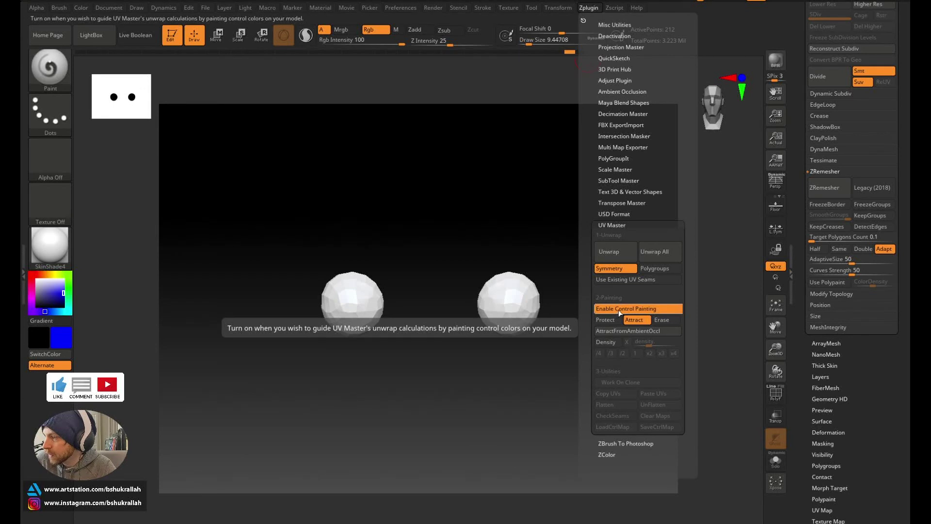
left_click(623, 333)
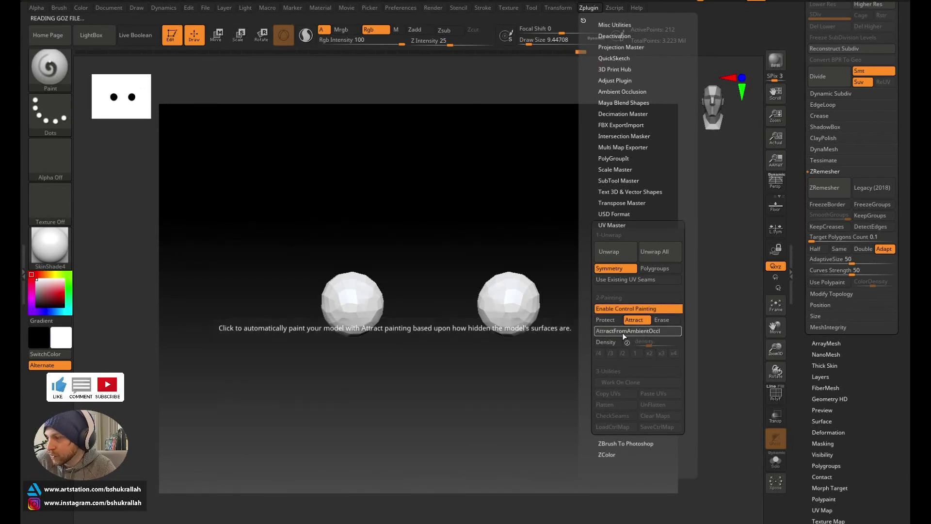
left_click(624, 248)
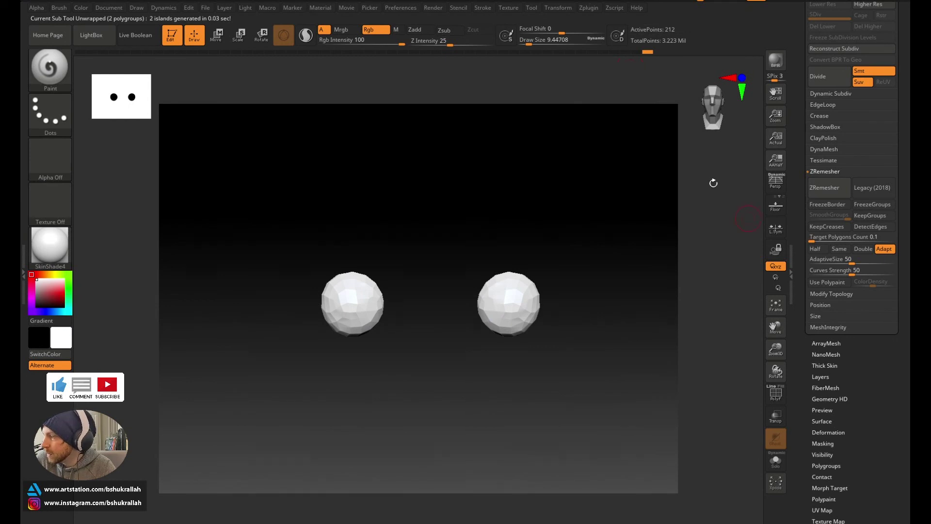
Step: Flatten the eyeballs in UV Master to check their UV islands, and unflatten them again
left_click(589, 5)
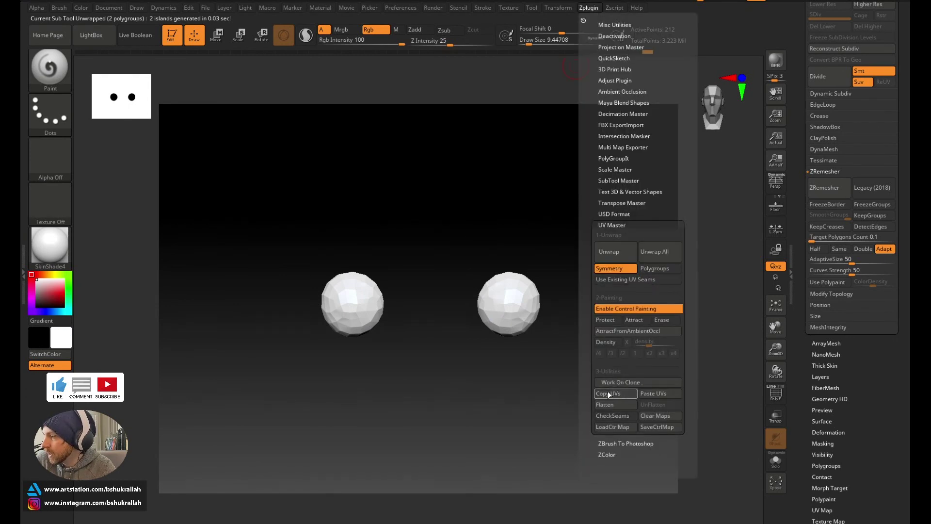
left_click(604, 404)
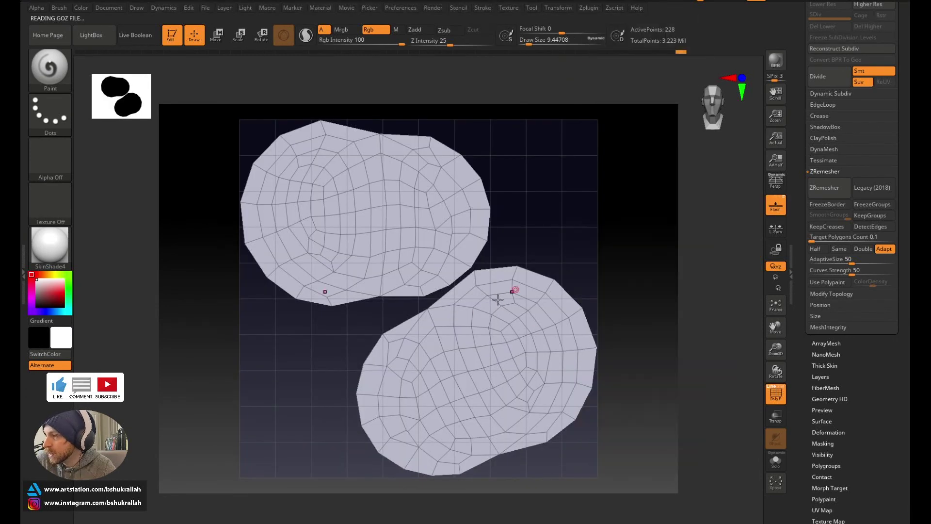
left_click(589, 8)
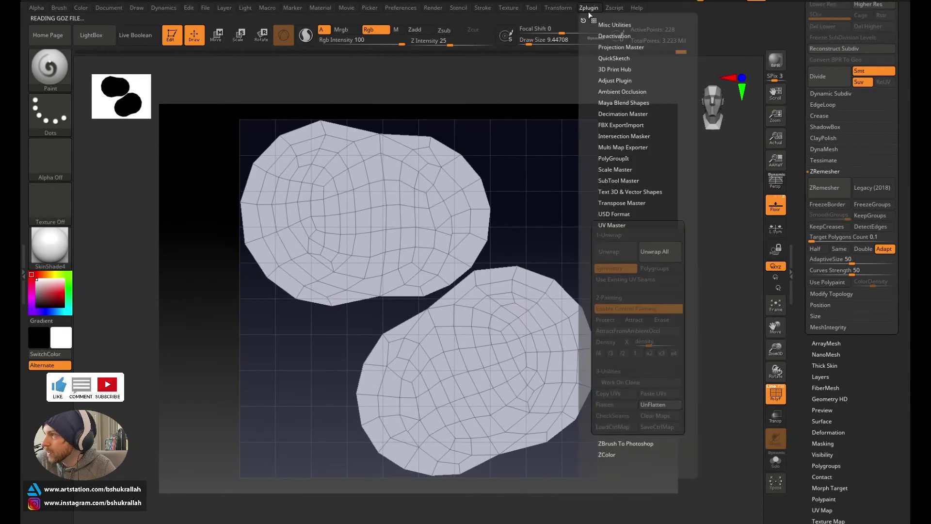
left_click(652, 406)
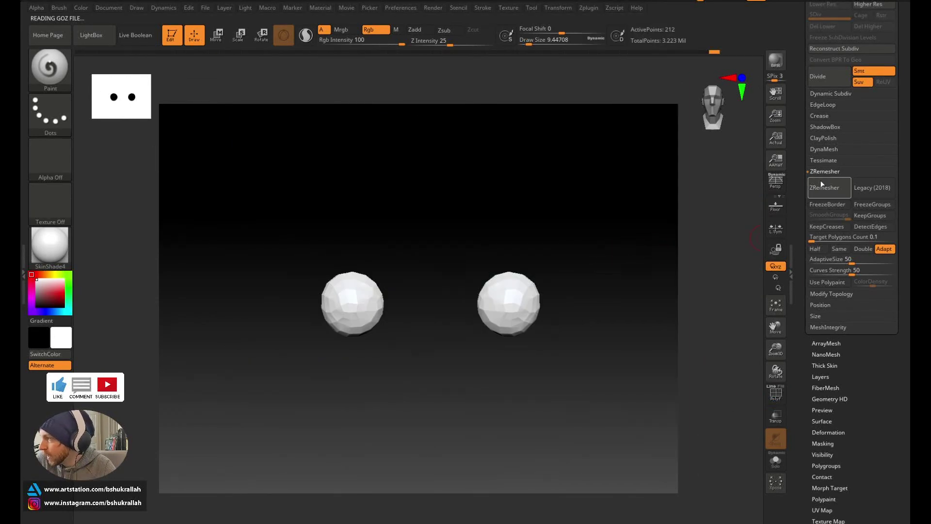
Step: Show the subtool list and make the base_export body the active subtool, with its head and shoulders in view
left_click_drag(908, 94, 910, 194)
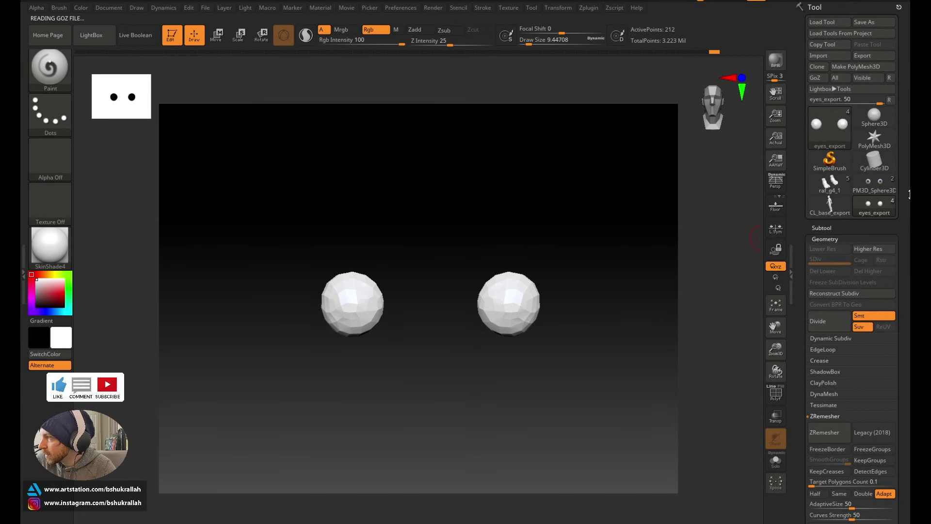
left_click(832, 239)
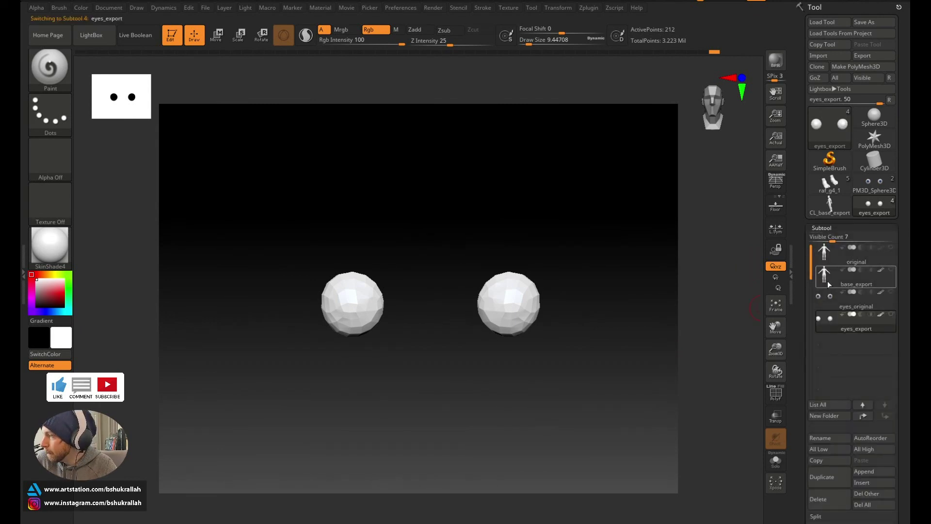
left_click(863, 282)
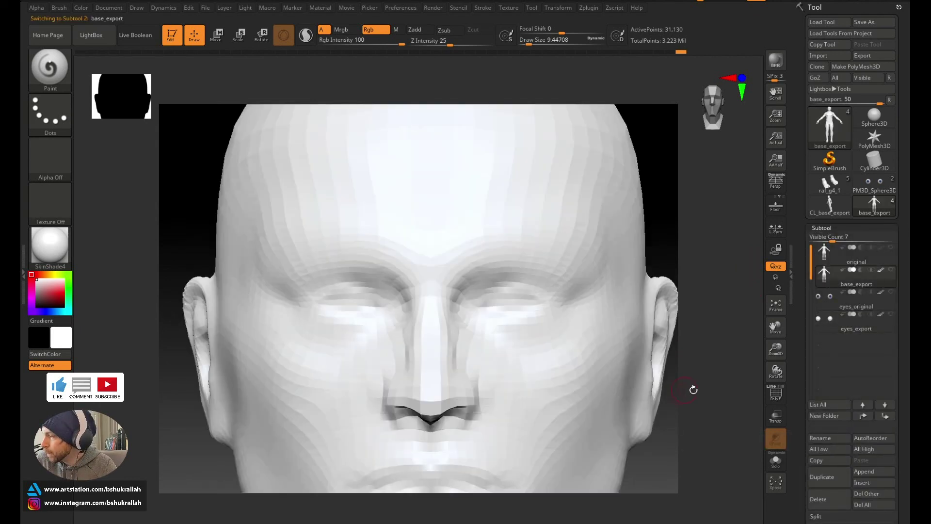
mouse_move(685, 415)
left_mouse_down("alt")
mouse_move(684, 356)
mouse_move(719, 341)
mouse_move(533, 271)
mouse_move(544, 299)
mouse_move(587, 302)
left_mouse_up("alt")
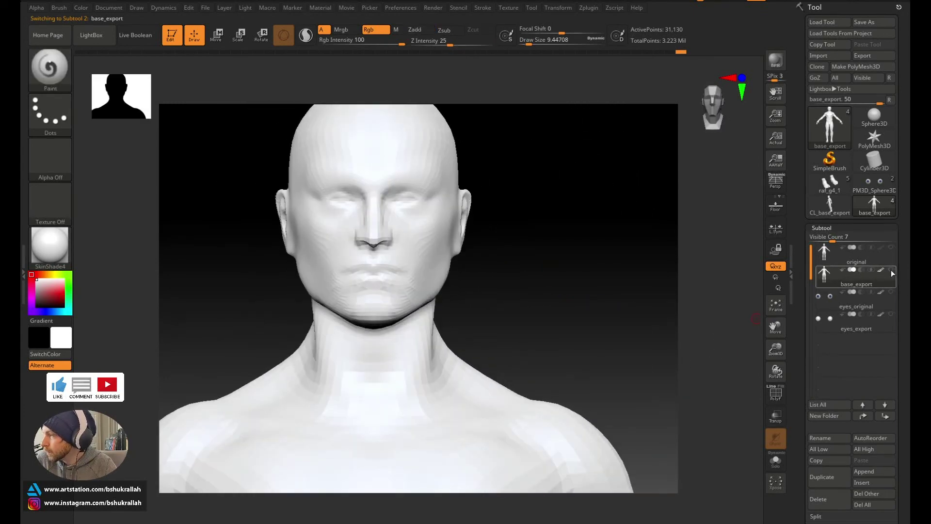
Step: Subdivide the base_export body's mesh up to subdivision level 4, and compare that level with level 1
mouse_move(891, 277)
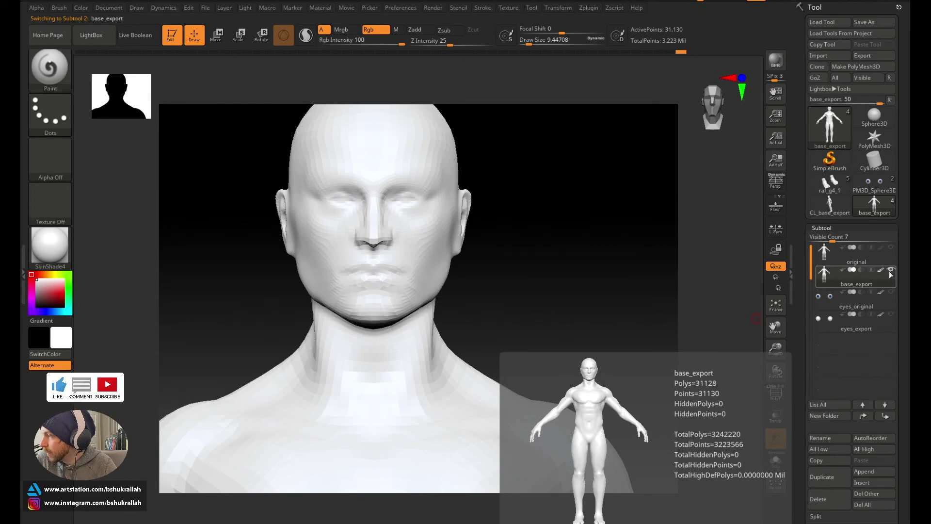
mouse_move(890, 249)
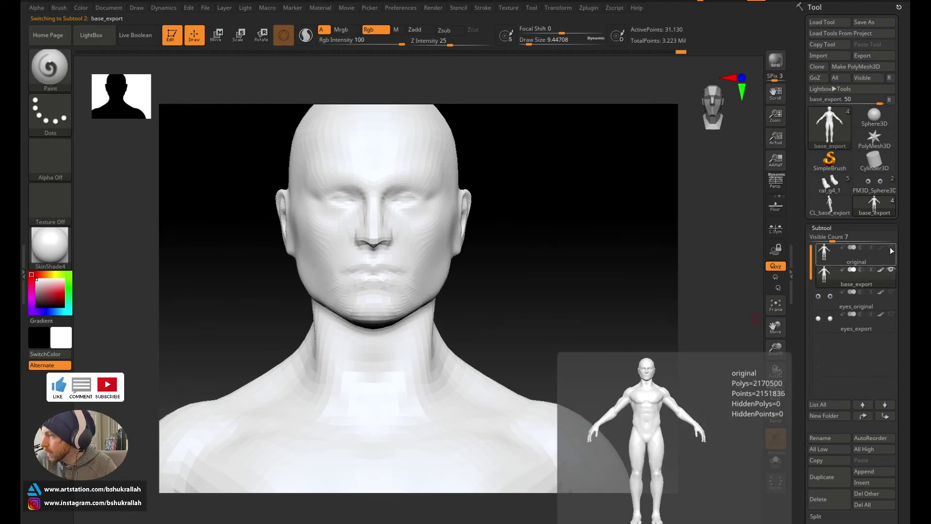
left_click(823, 228)
left_click(824, 239)
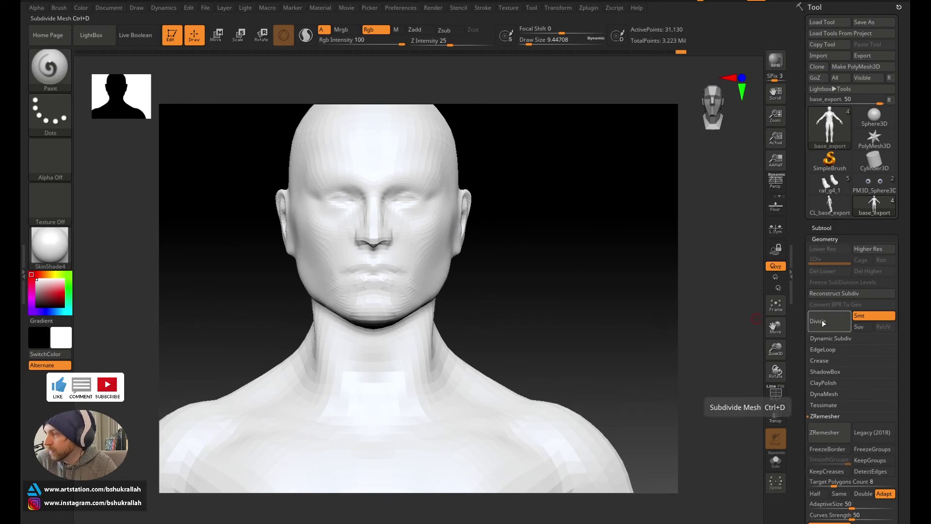
left_click(823, 323)
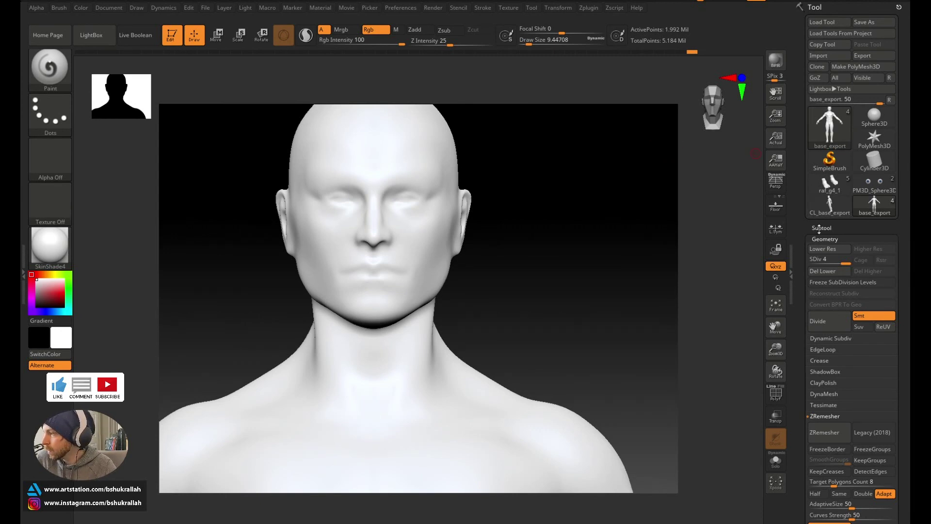
left_click_drag(846, 263, 809, 260)
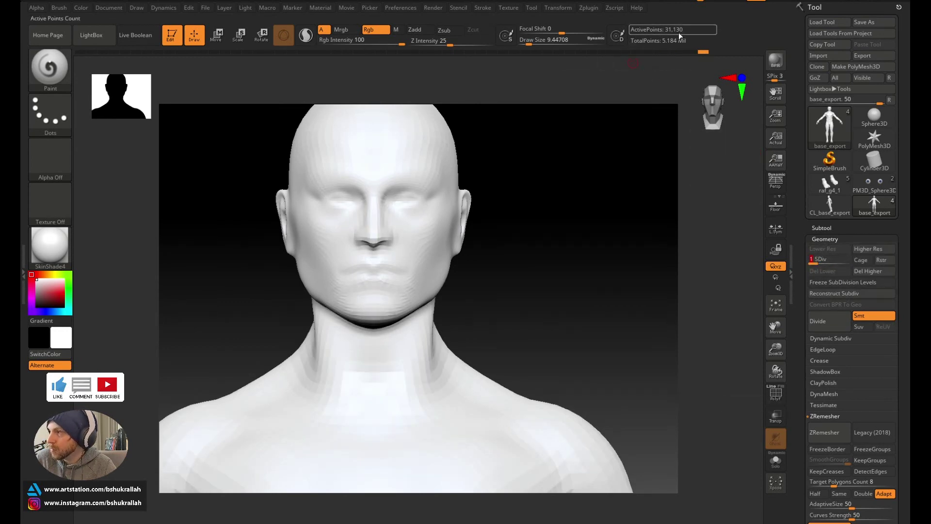
left_click_drag(814, 262, 844, 262)
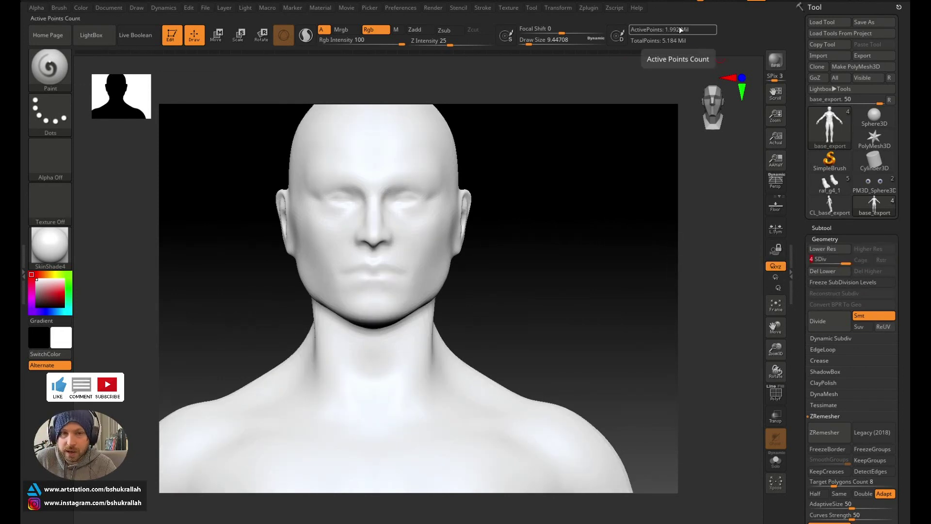
Step: Show the original body together with base_export in the viewport, keeping base_export as the active subtool
left_click(831, 227)
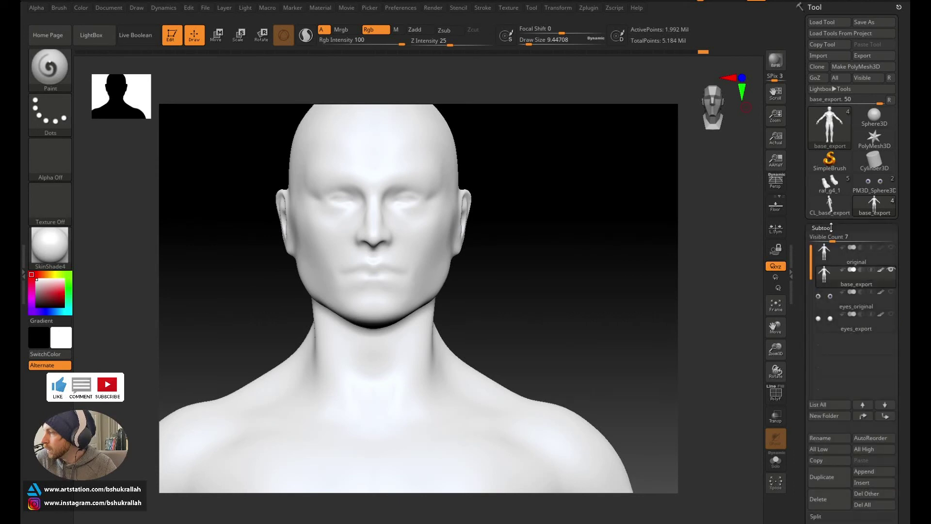
left_click(891, 247)
left_click(824, 273)
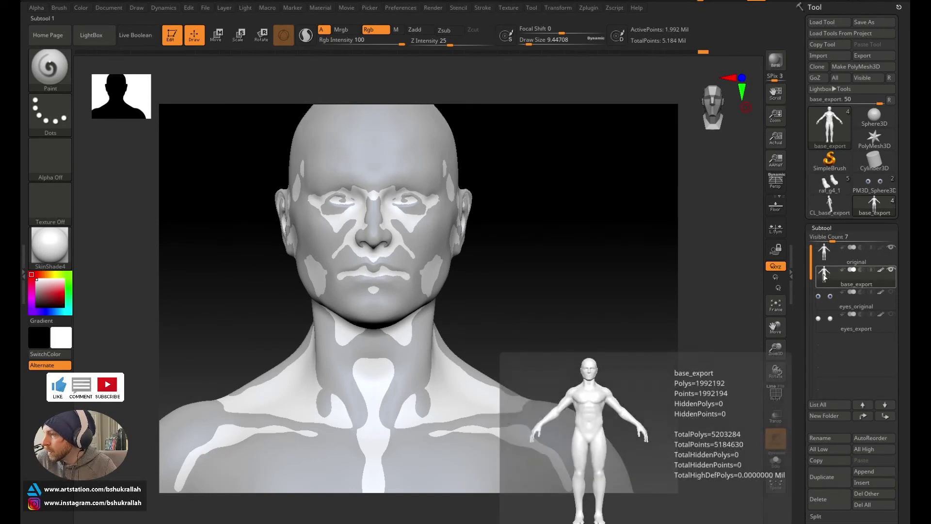
Step: Compare the original and base_export bodies in Solo mode, including their polygon wireframes, then return to base_export with both bodies shown
left_click(776, 461)
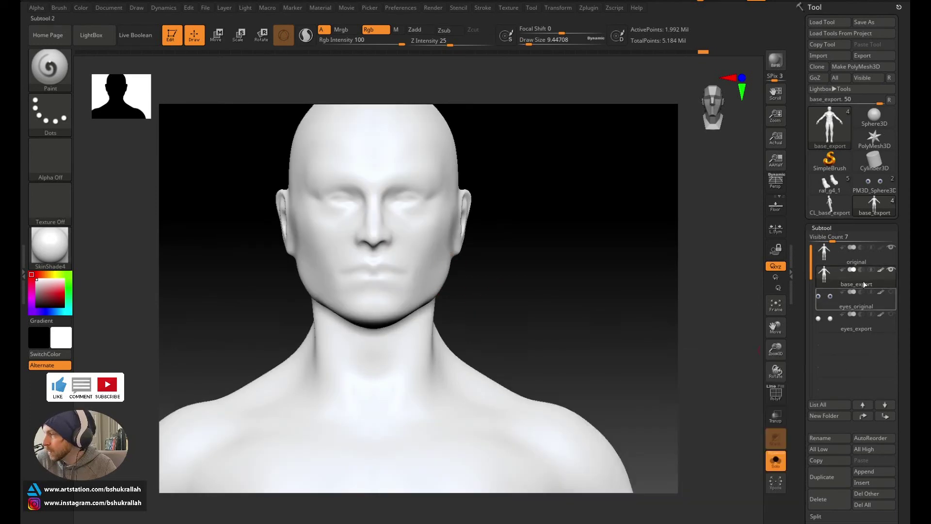
left_click(775, 393)
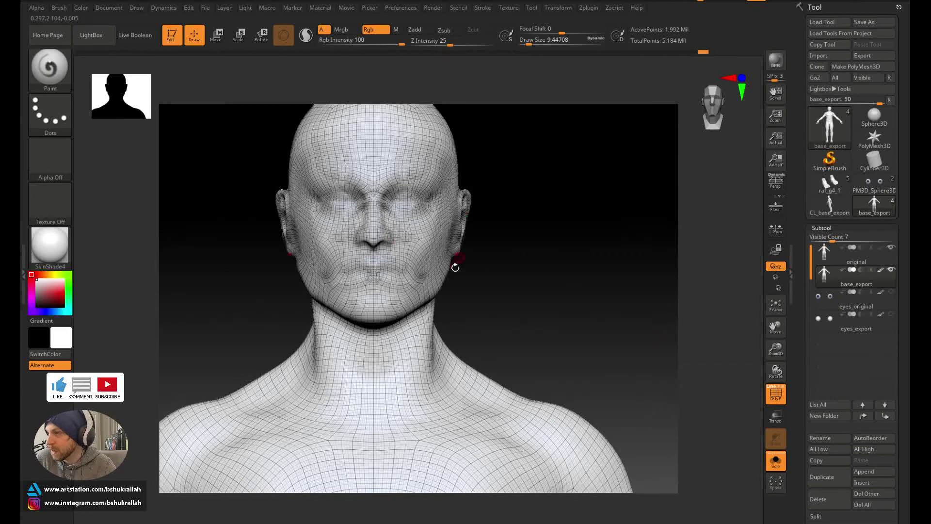
left_click(825, 262)
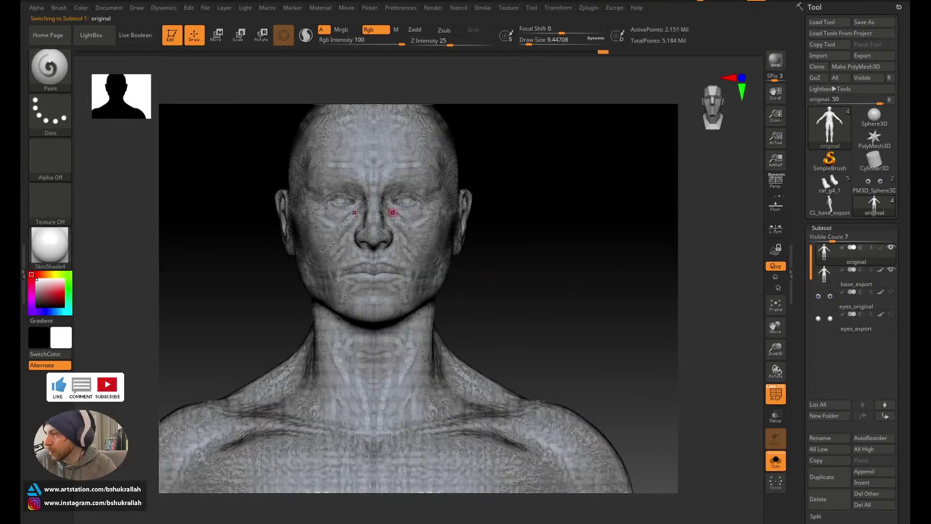
left_click(775, 393)
left_click(853, 270)
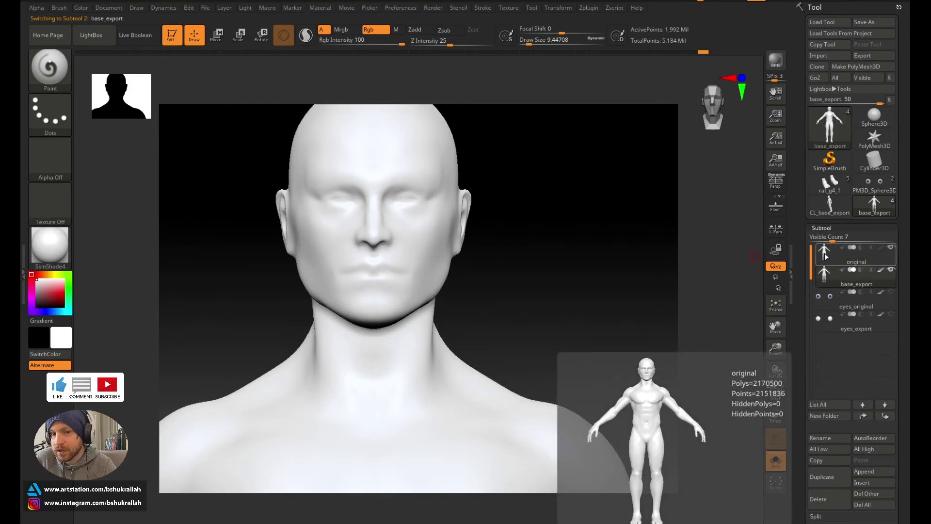
left_click(819, 257)
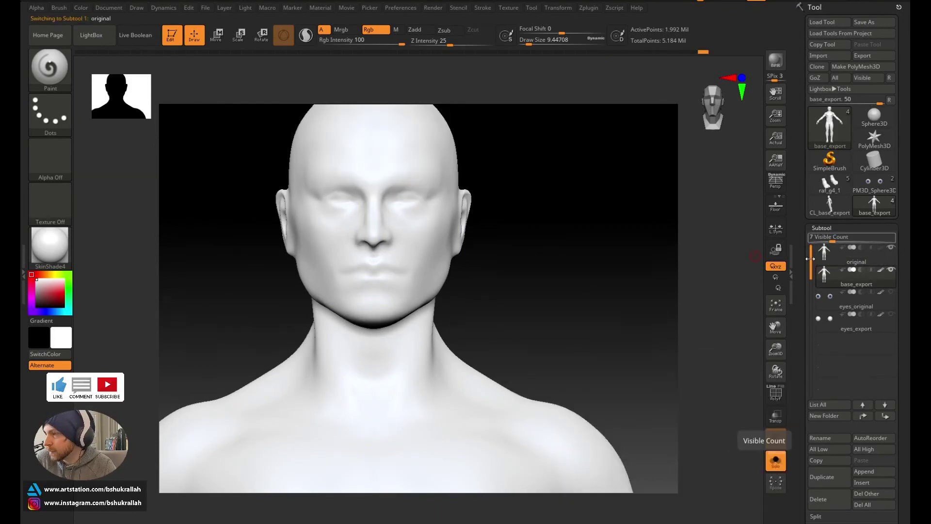
left_click(826, 277)
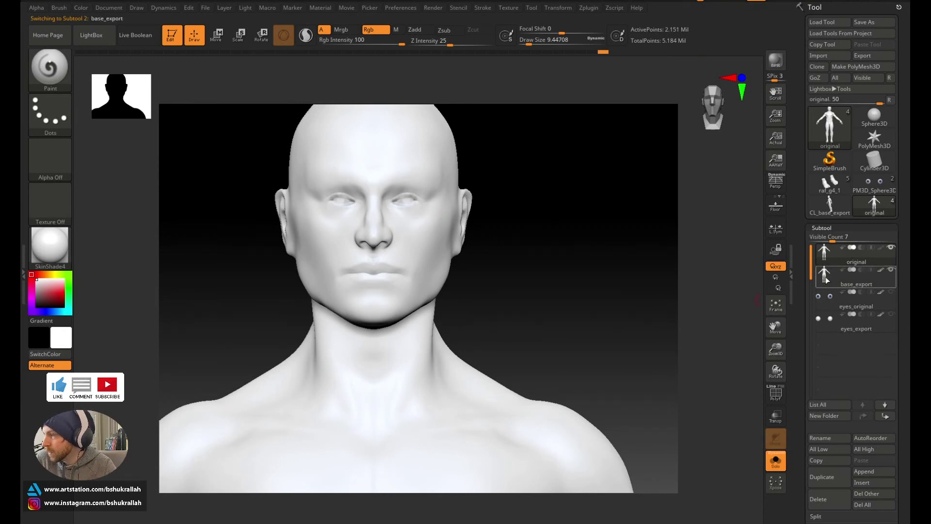
left_click(775, 461)
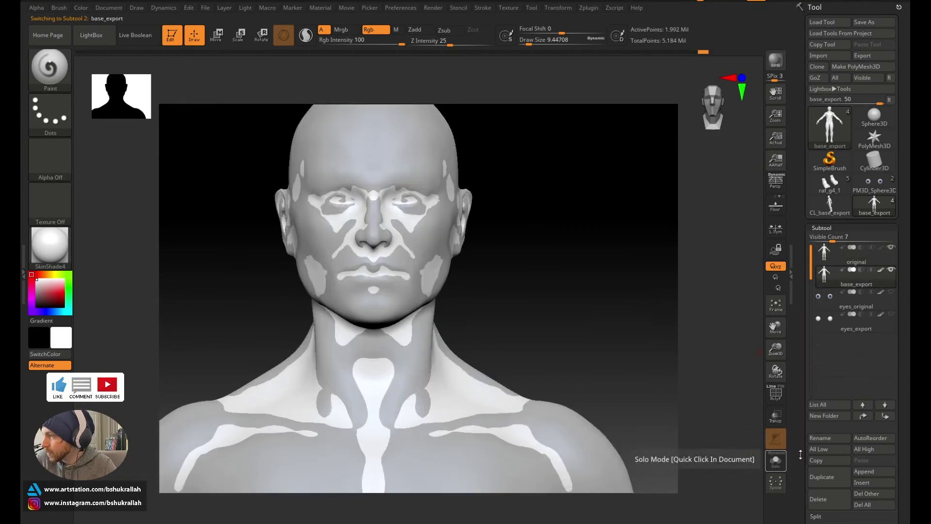
Step: Project the original body's geometry and color onto the subdivided base_export body with ProjectAll
left_click_drag(899, 354, 909, 258)
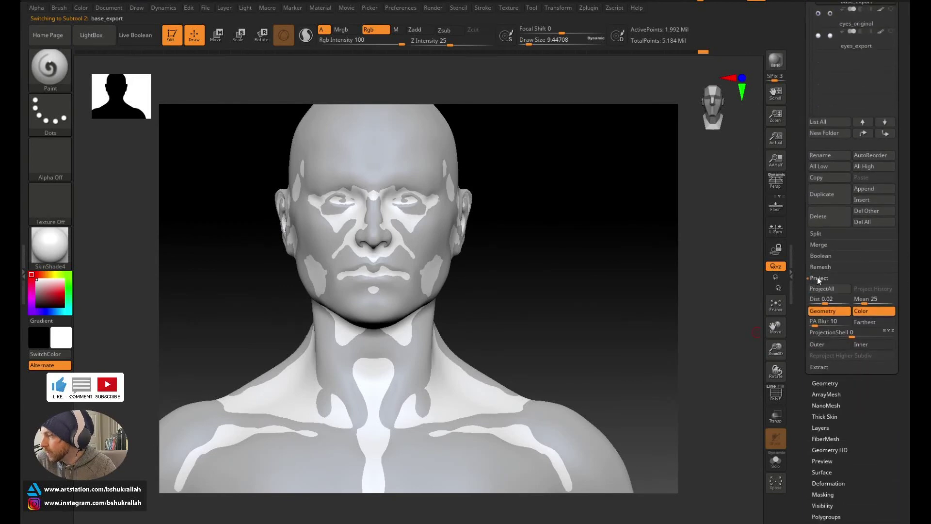
left_click(819, 280)
left_click(819, 279)
left_click_drag(909, 245, 908, 259)
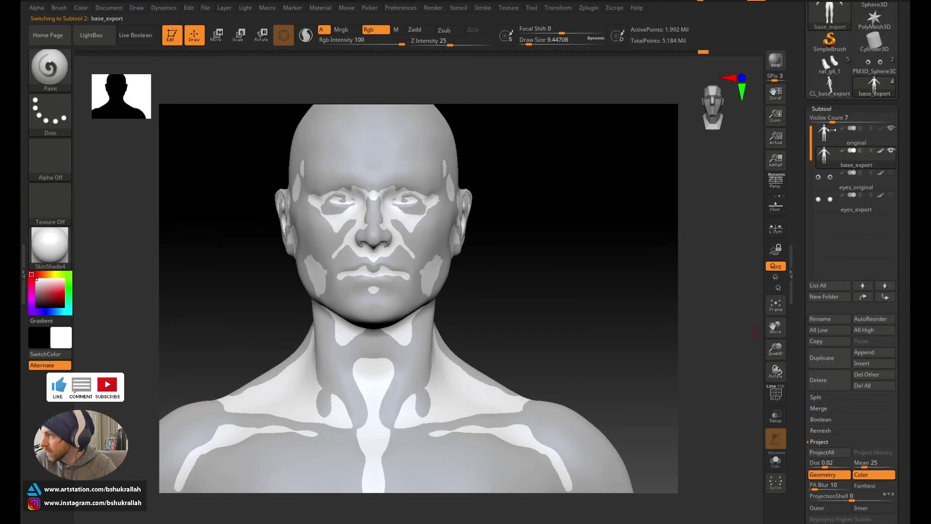
left_click_drag(907, 351, 907, 293)
left_click_drag(908, 194, 908, 240)
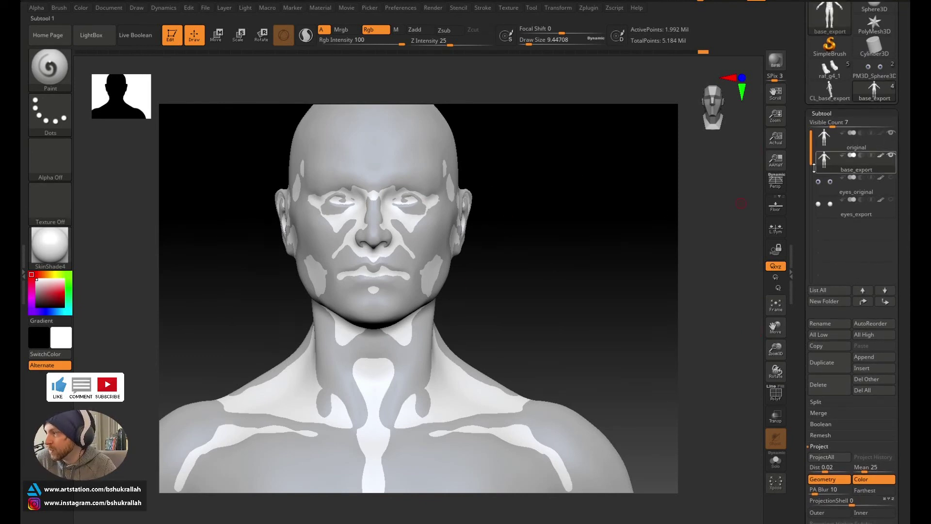
left_click_drag(909, 254, 908, 187)
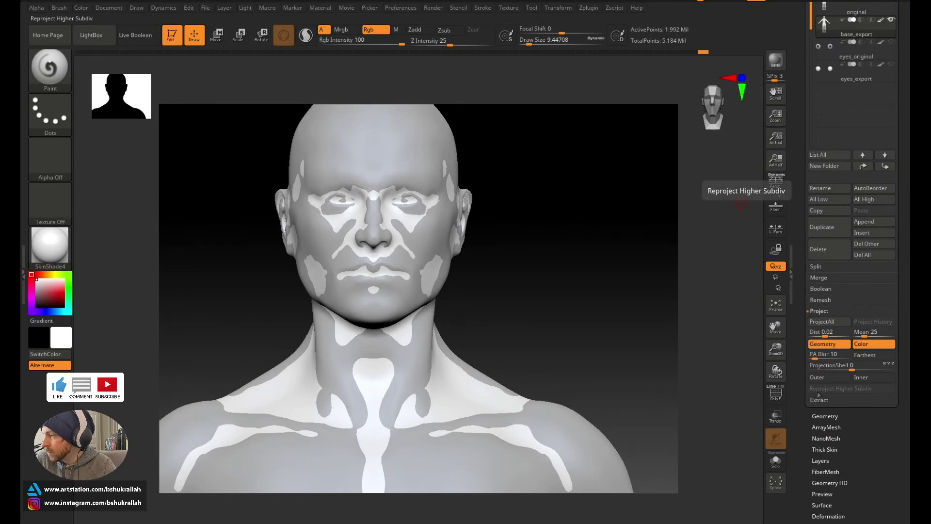
left_click(830, 321)
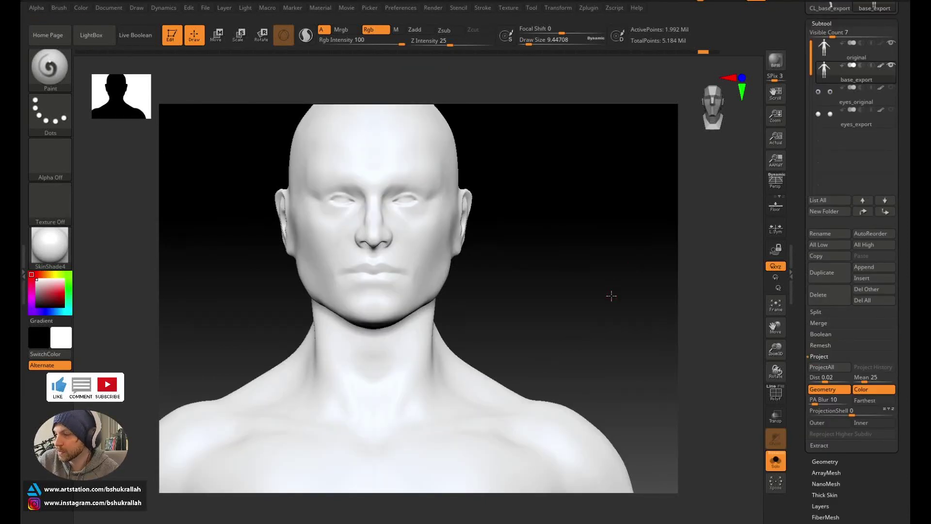
Step: Inspect the projected base_export body at subdivision level 1, and return it to level 4
left_click_drag(610, 295, 593, 187, "alt")
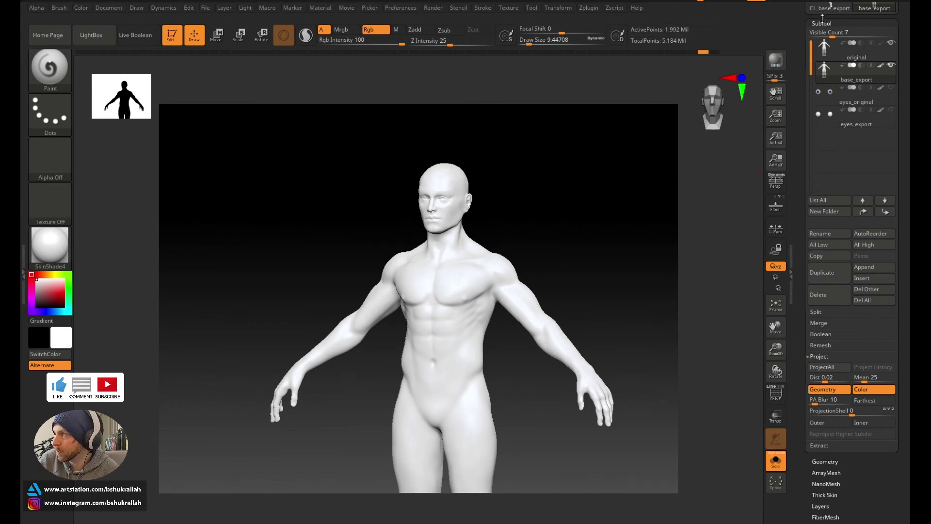
left_click(818, 23)
left_click(824, 35)
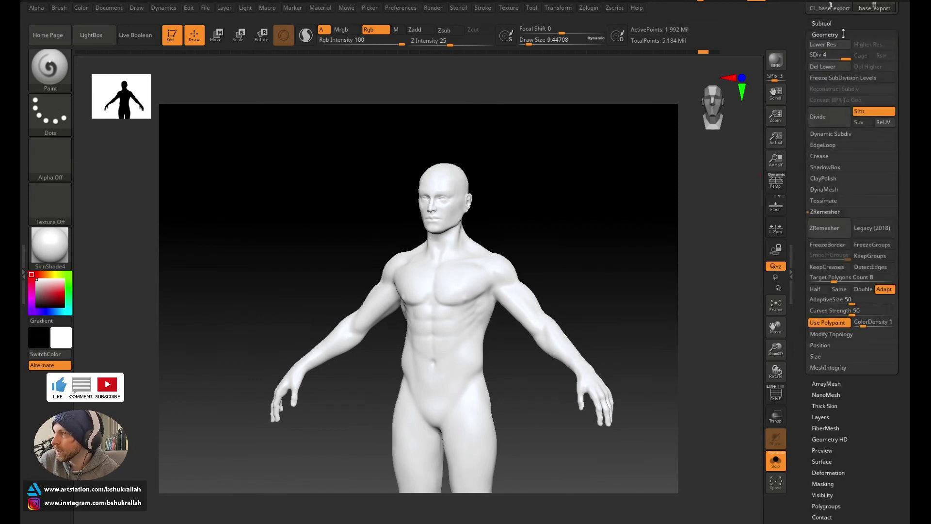
left_click_drag(845, 56, 822, 57)
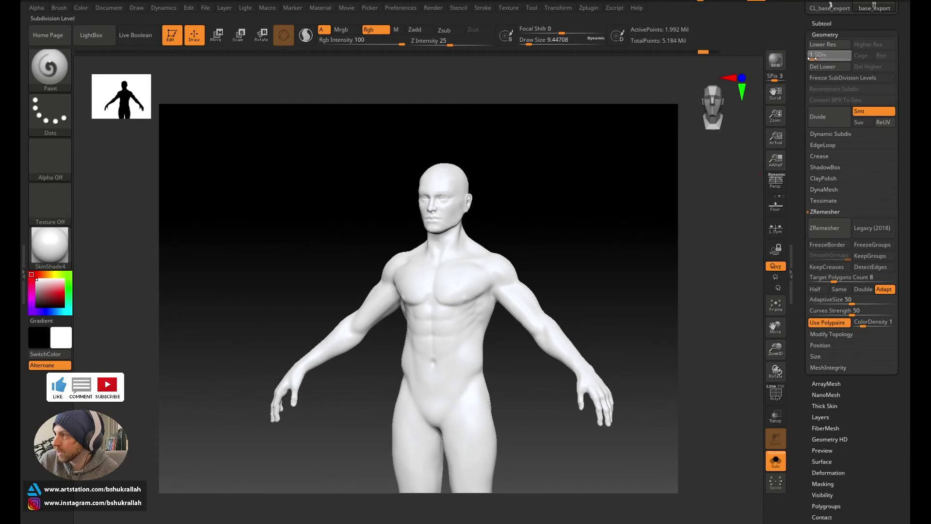
left_click_drag(585, 184, 604, 184)
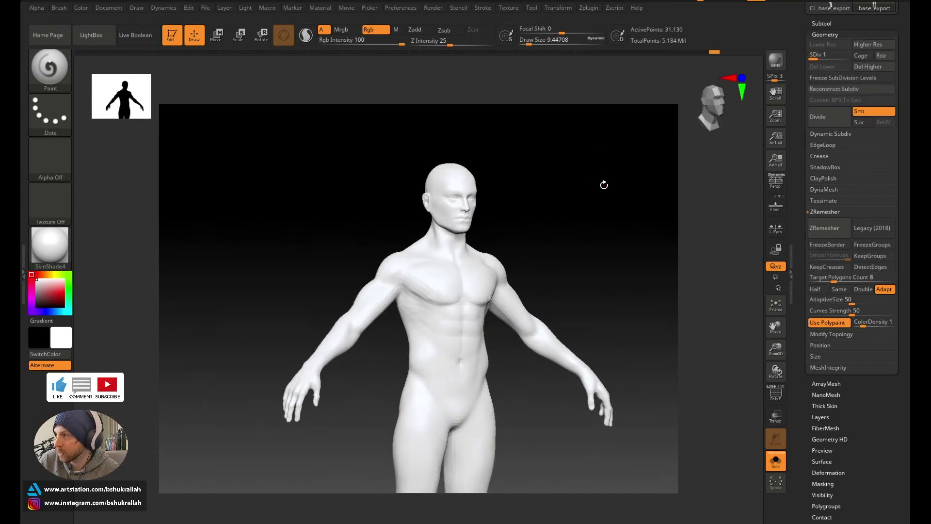
left_click_drag(822, 55, 847, 56)
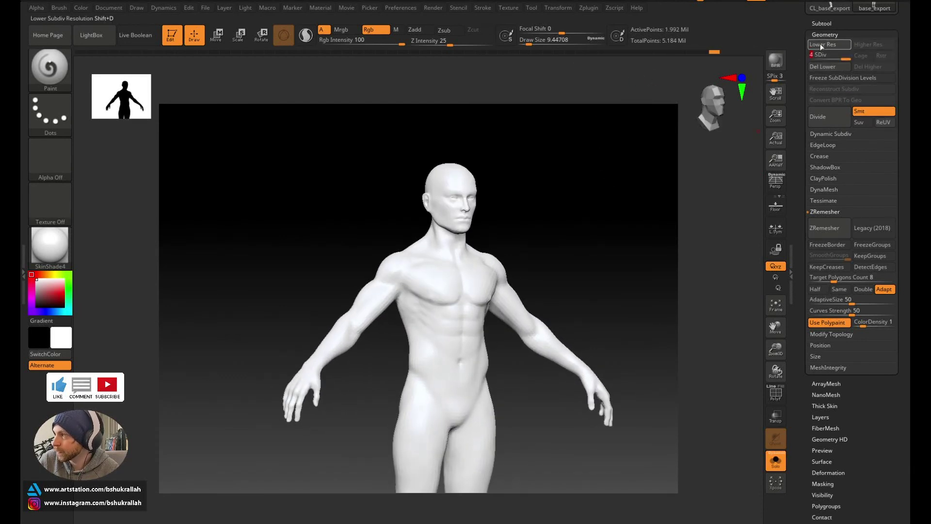
left_click(826, 34)
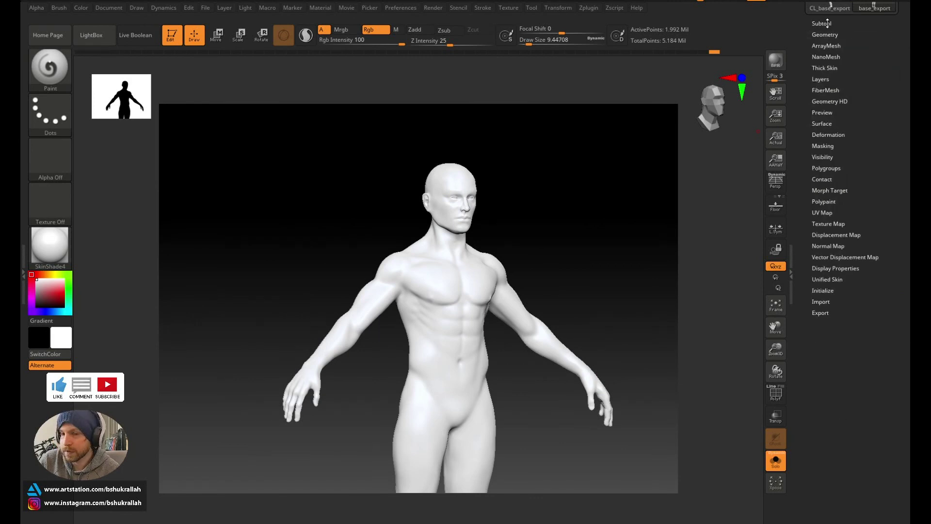
Step: Hide the base_export and original bodies in the subtool list, and make original the active subtool
left_click(828, 24)
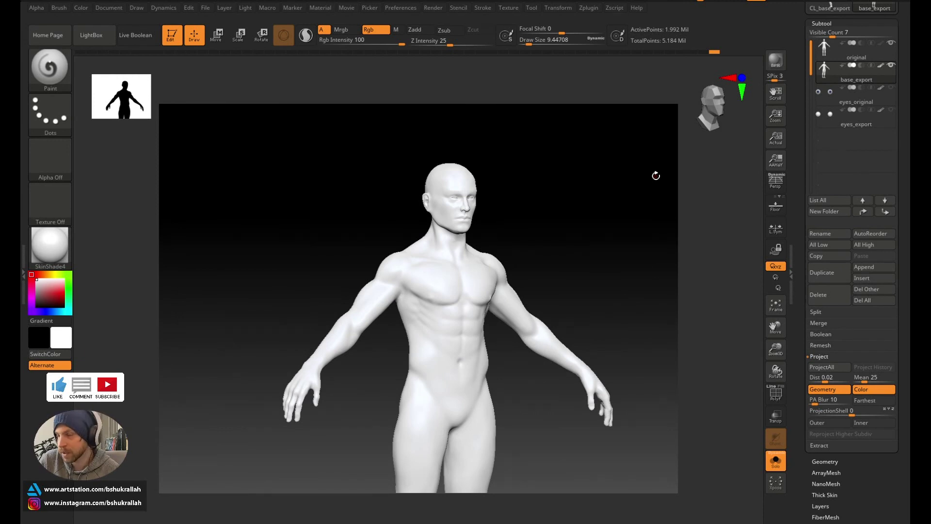
left_click(890, 65)
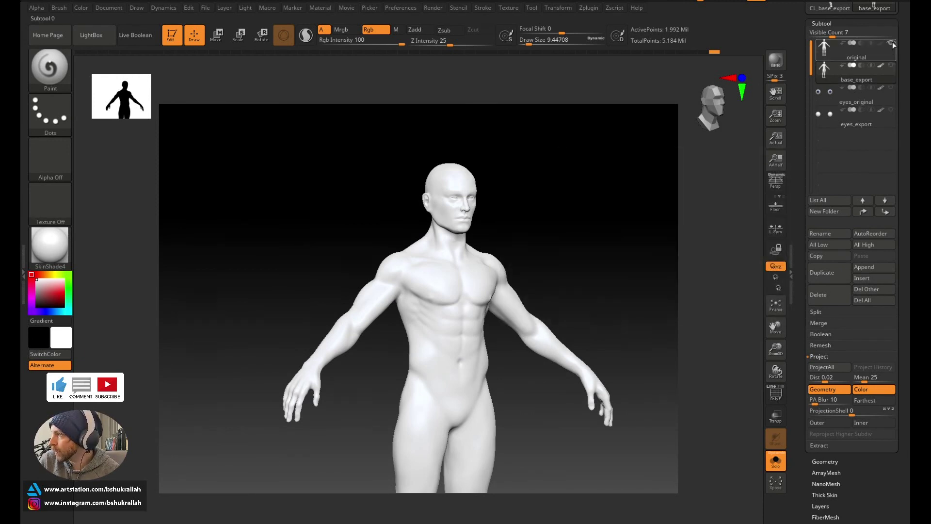
left_click(891, 42)
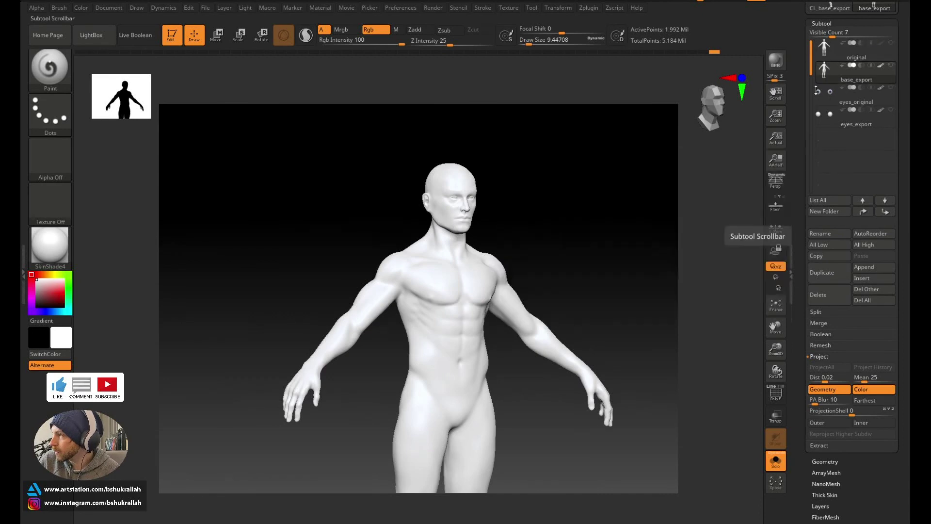
mouse_move(864, 72)
left_click(860, 50)
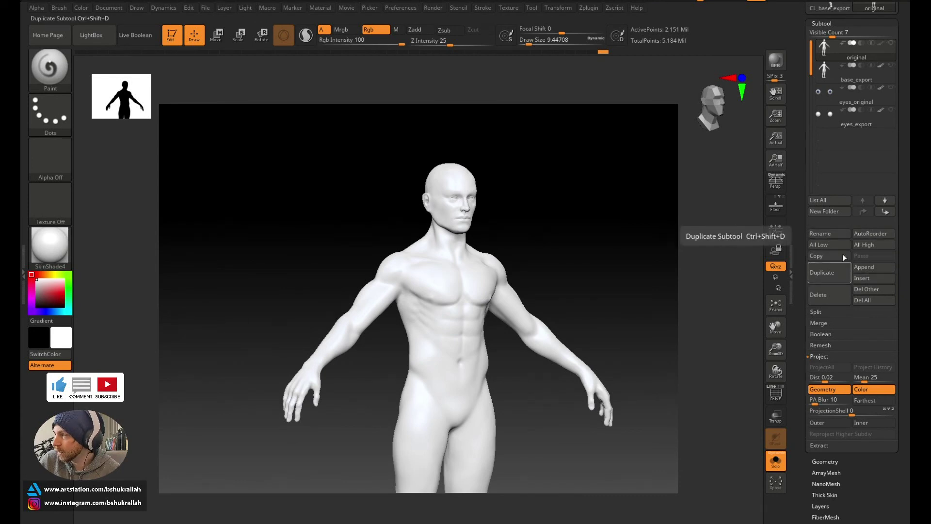
Step: Try to create a new subtool folder named backup for the original body
left_click(827, 210)
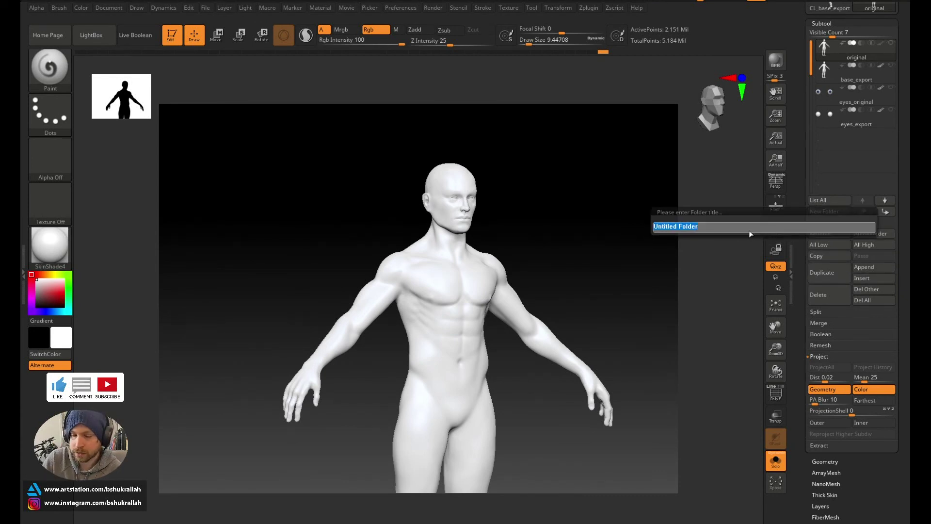
type("backup")
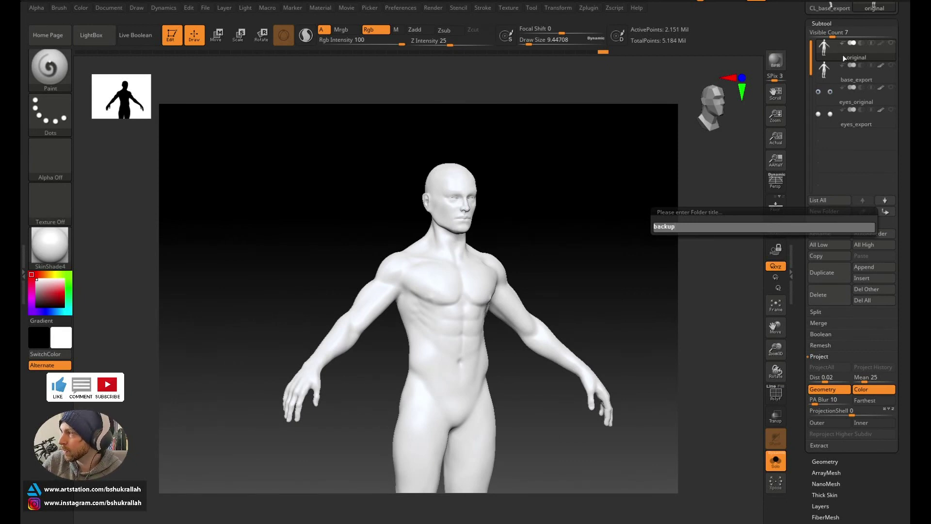
key("Return")
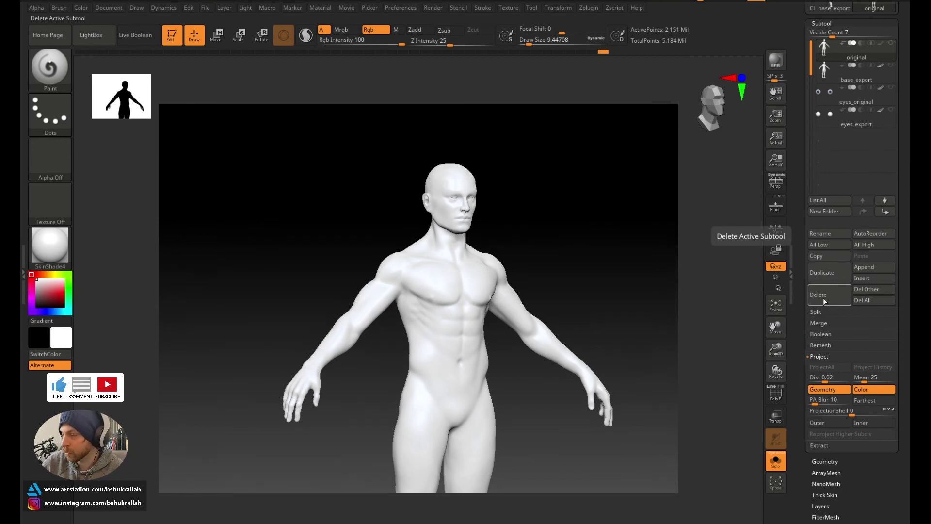
Step: Delete the original body subtool, accepting that this cannot be undone
left_click(833, 295)
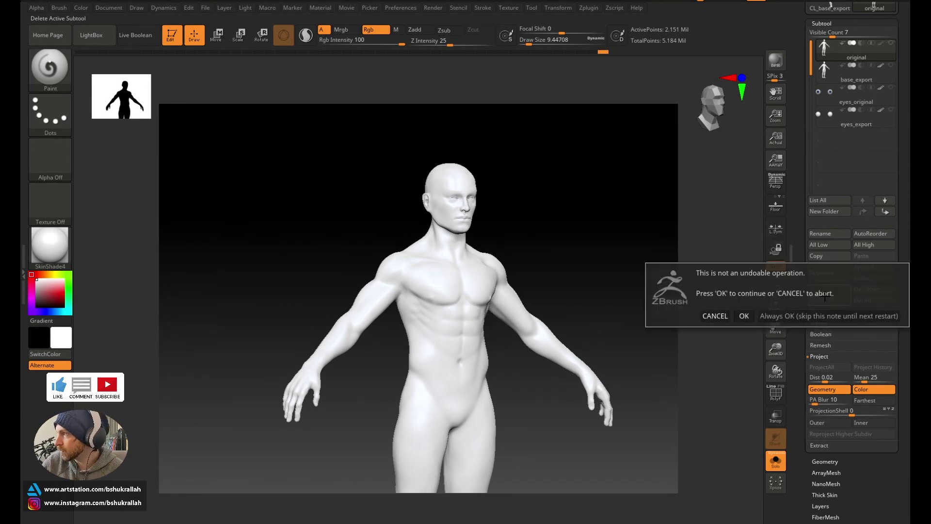
left_click(744, 316)
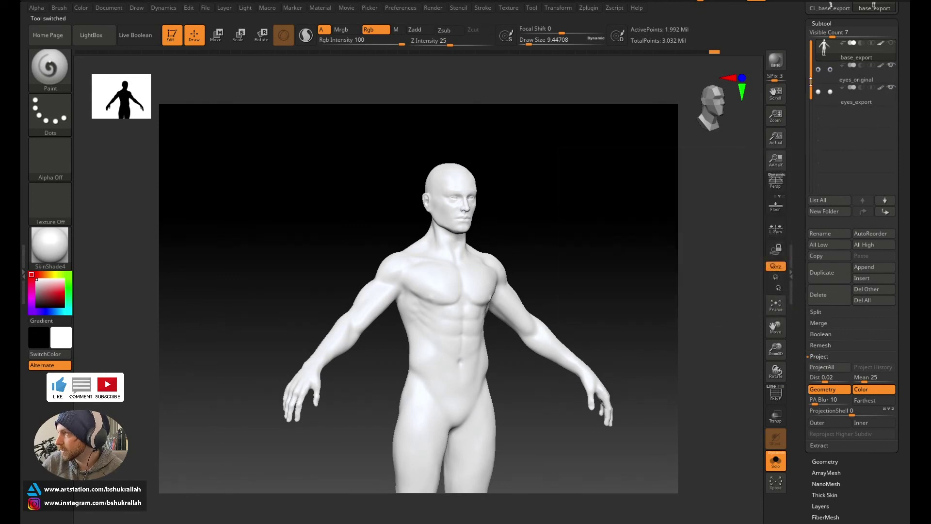
Step: Leave solo mode, make eyes_export the active subtool with both eyes framed up close, and hide eyes_original
left_click(775, 459)
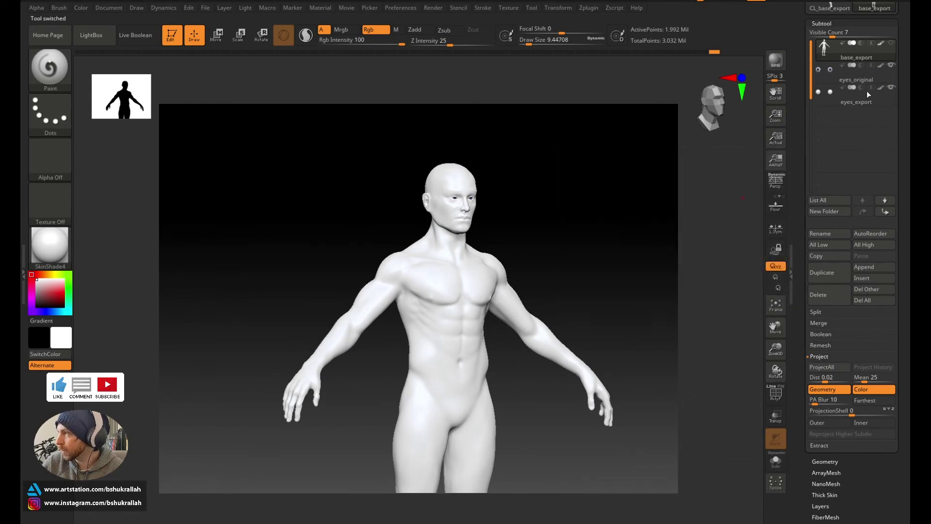
left_click(817, 68)
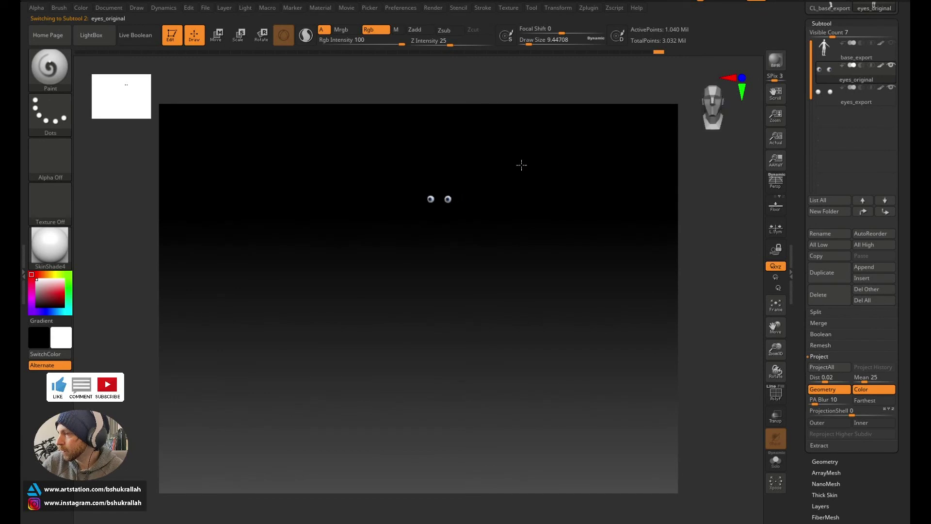
left_click_drag(544, 149, 566, 305, "alt")
left_click_drag(496, 209, 740, 263, "alt")
left_click(827, 96)
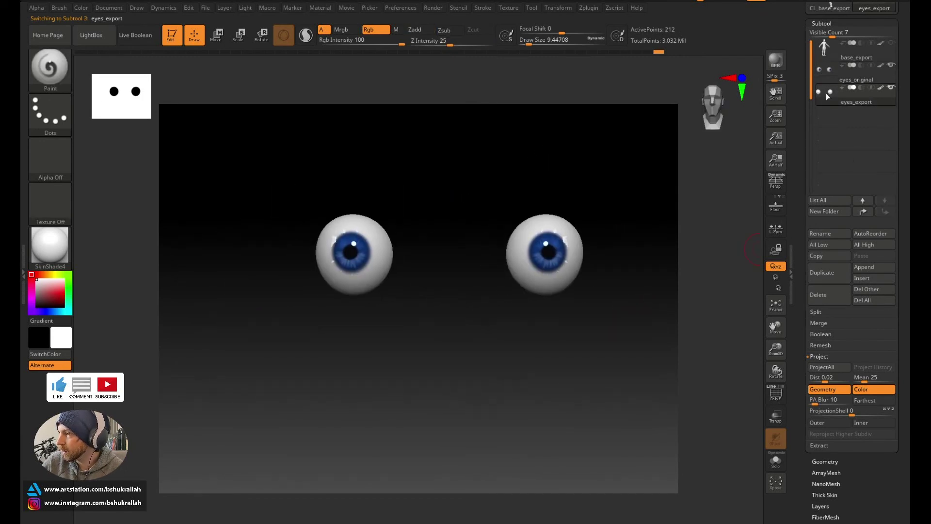
left_click(776, 464)
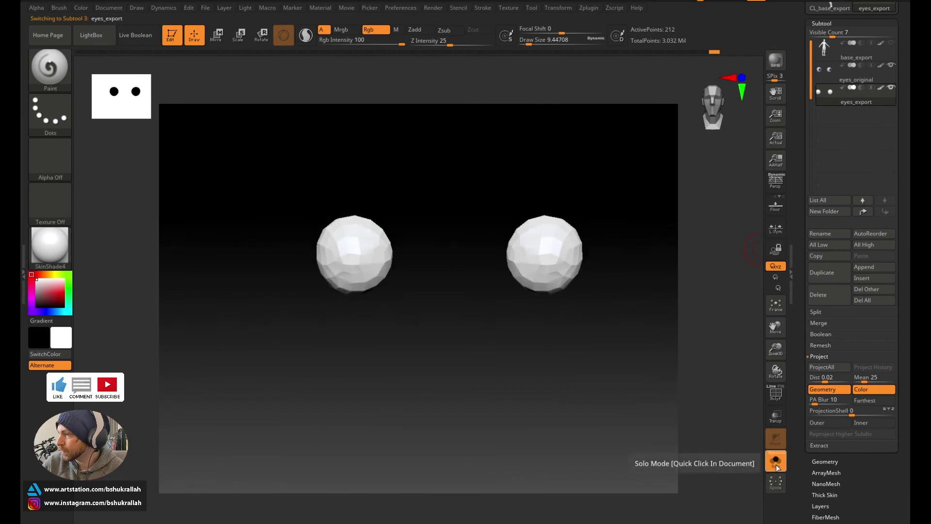
left_click(776, 464)
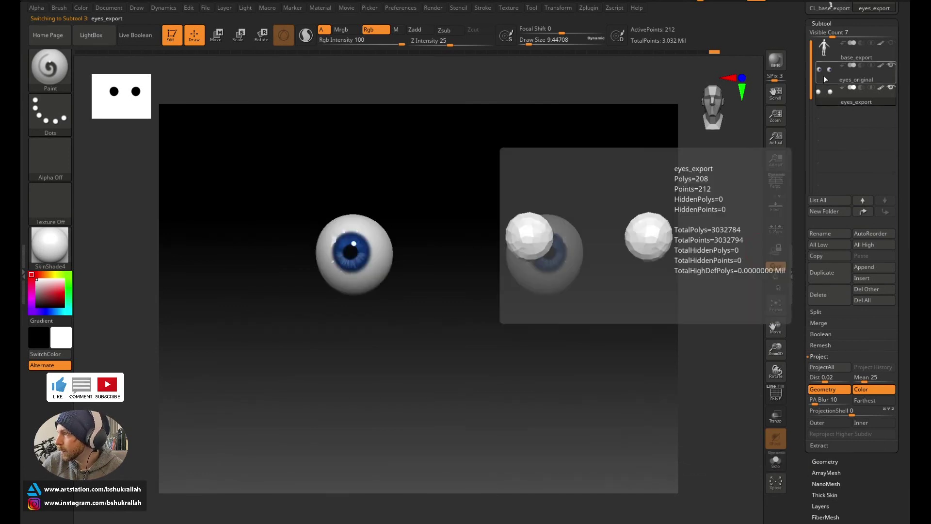
left_click(891, 65)
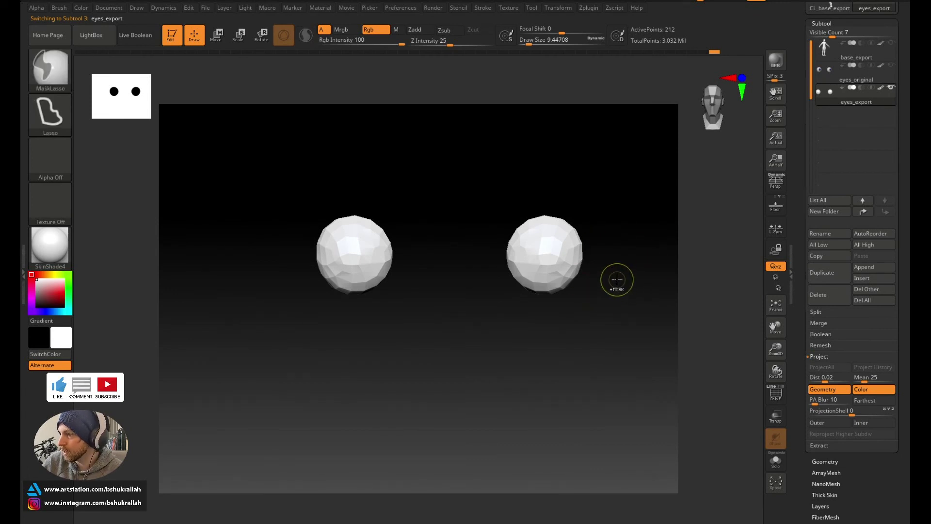
Step: Subdivide the eyes_export mesh seven times, up to subdivision level 8
key("ctrl+d")
key("ctrl+d")
key("ctrl+d")
key("ctrl+d")
key("ctrl+d")
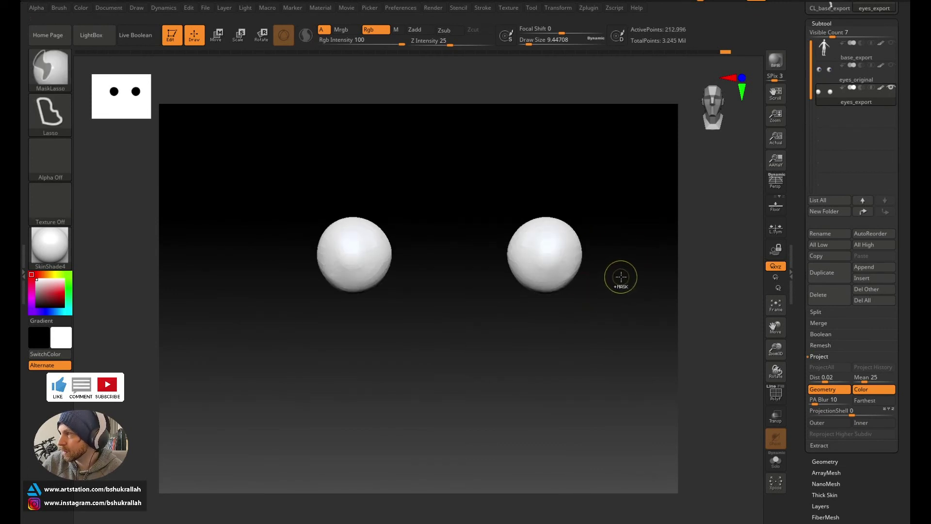
key("ctrl+d")
key("ctrl+d")
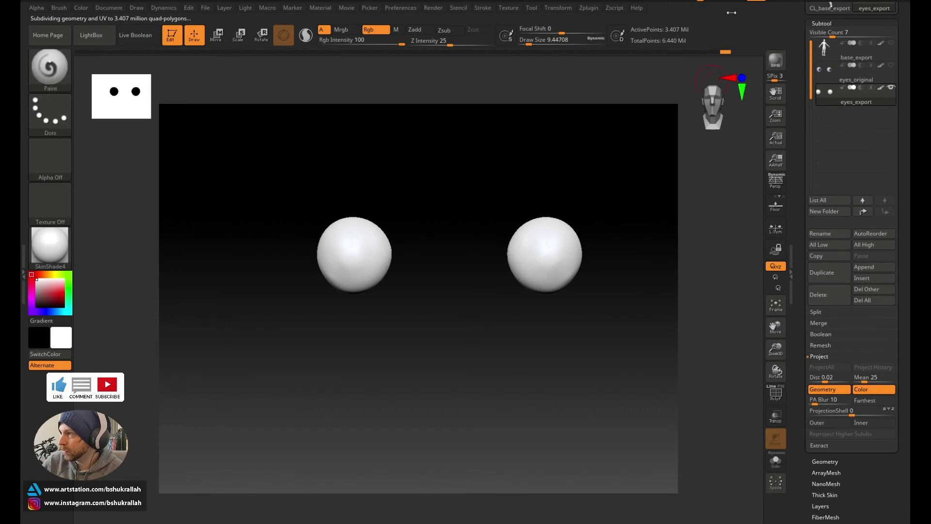
Step: Show eyes_original again and project its geometry and color onto eyes_export with ProjectAll at distance 0.02
left_click(890, 65)
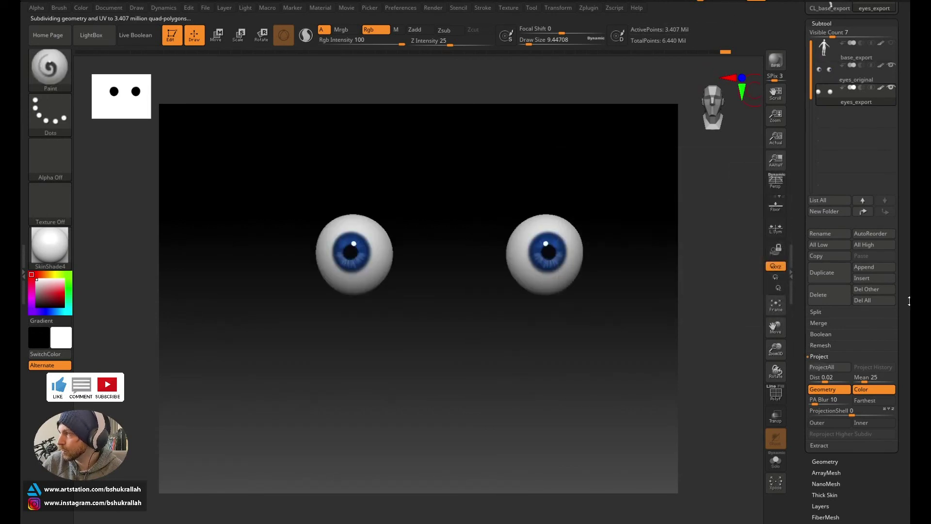
scroll(888, 284, "down", 4)
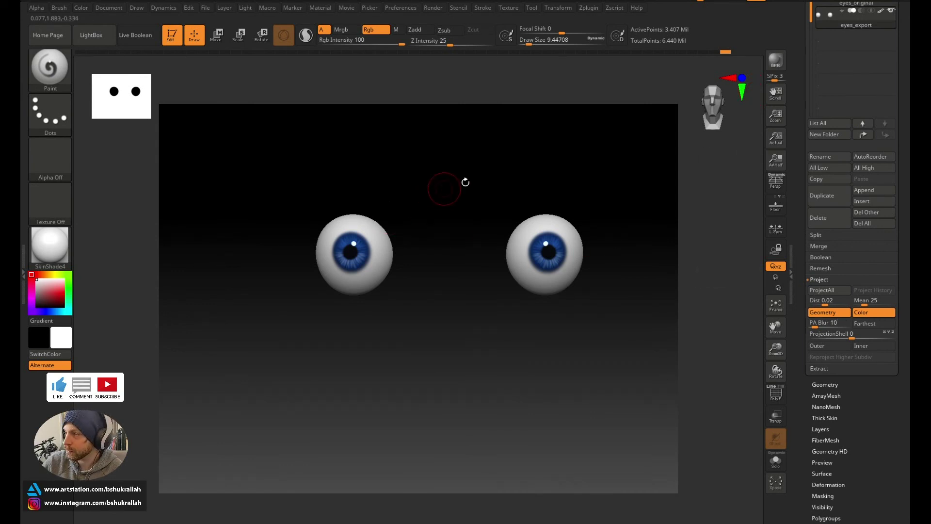
left_click(821, 289)
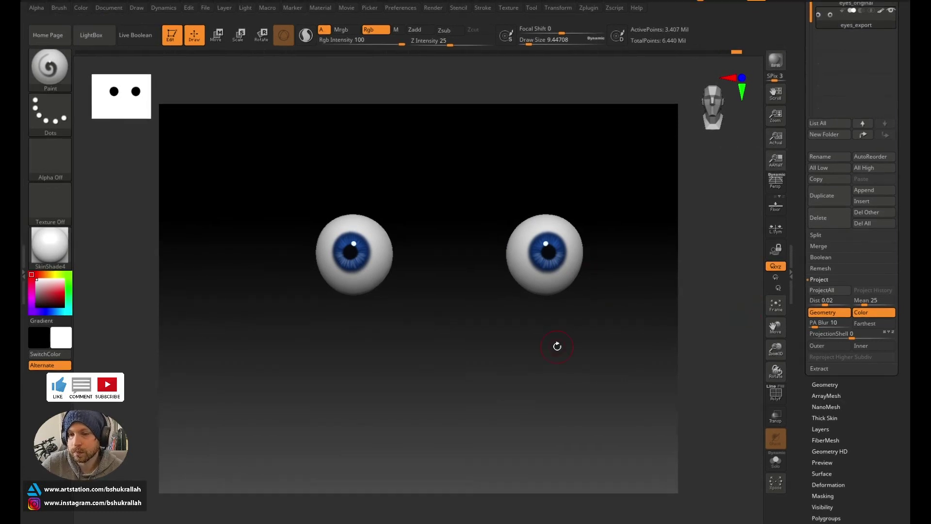
mouse_move(528, 344)
left_mouse_down()
mouse_move(500, 343)
mouse_move(525, 345)
left_mouse_up()
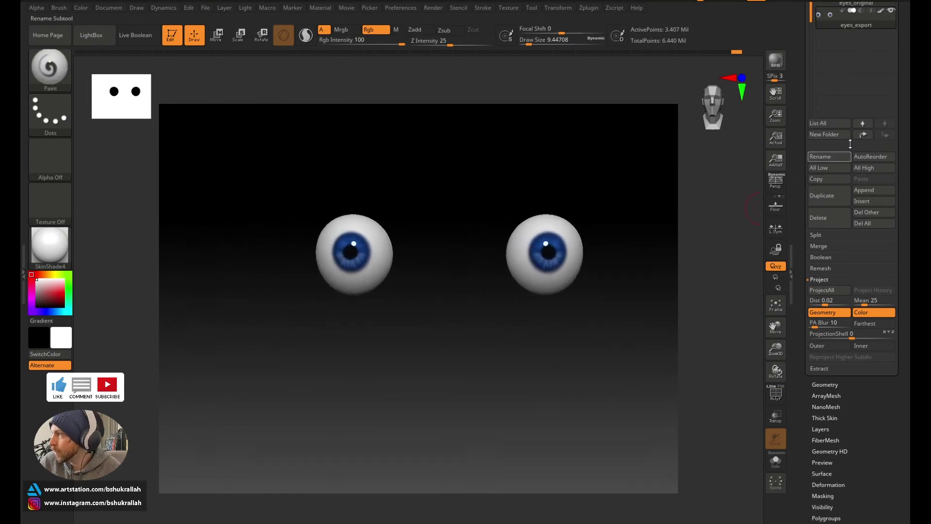
Step: Isolate the eyes in solo mode and compare the projected eyes_export with eyes_original
left_click_drag(907, 68, 908, 171)
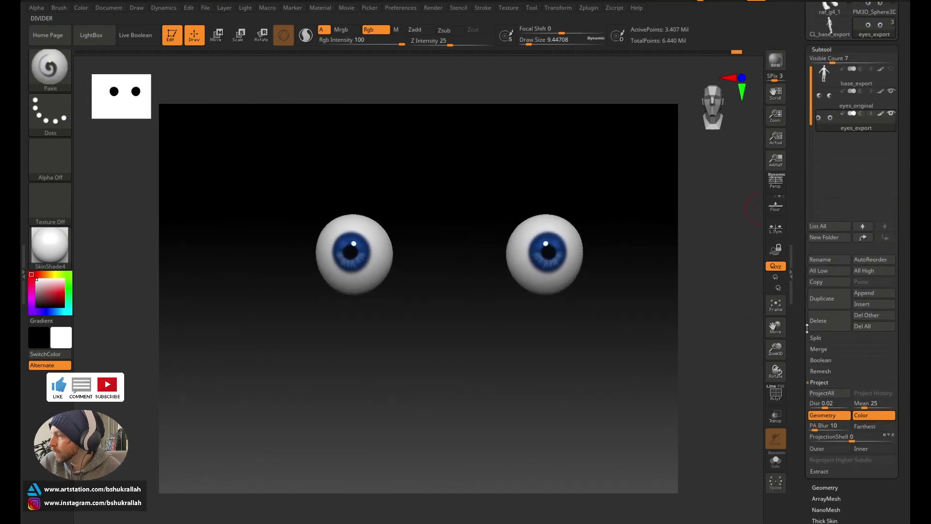
left_click(776, 462)
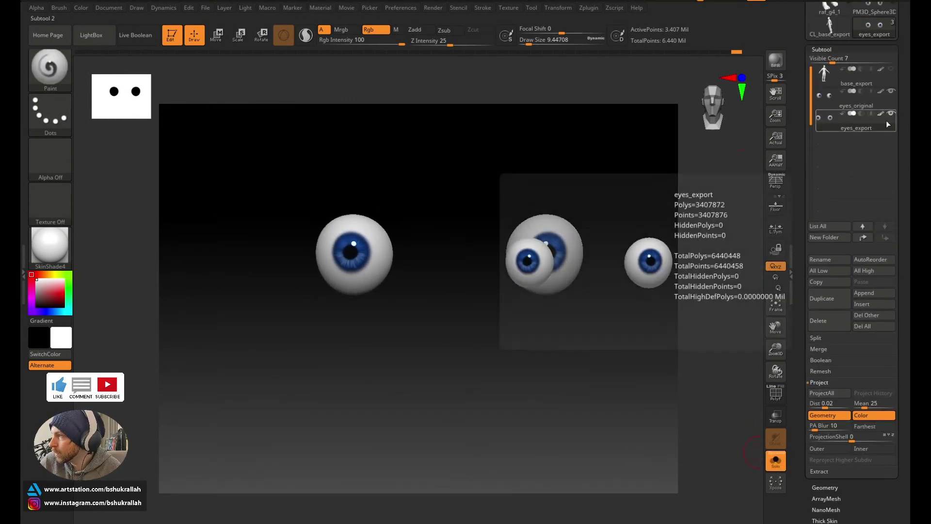
left_click(828, 101)
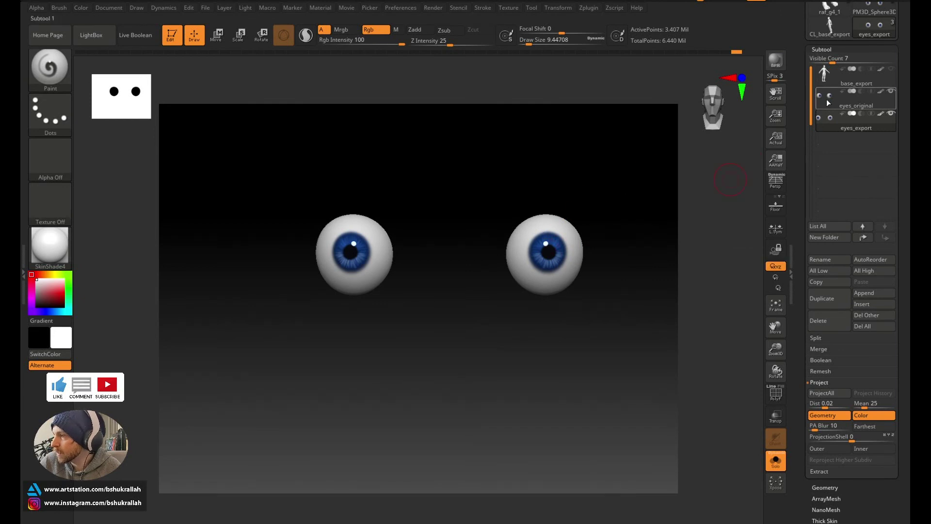
left_click(828, 99)
left_click(829, 123)
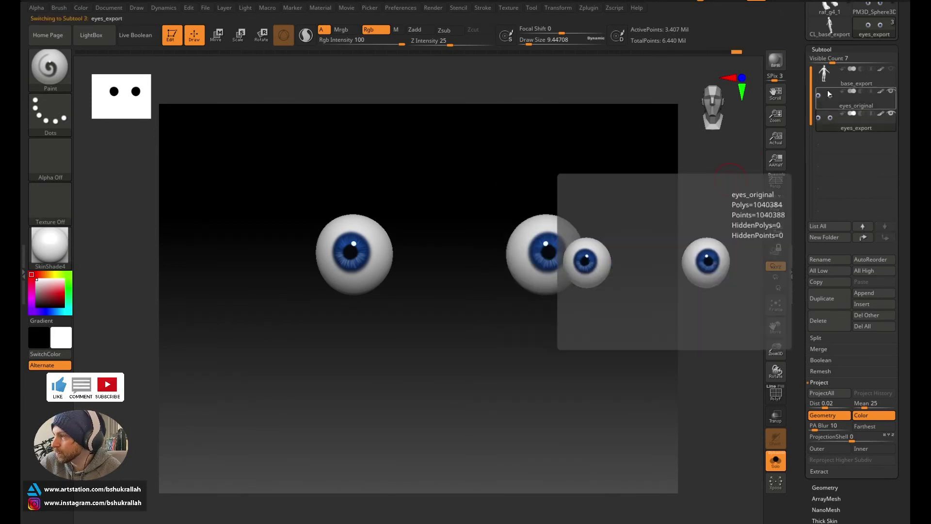
Step: Delete the eyes_original subtool, accepting that this cannot be undone
left_click(828, 99)
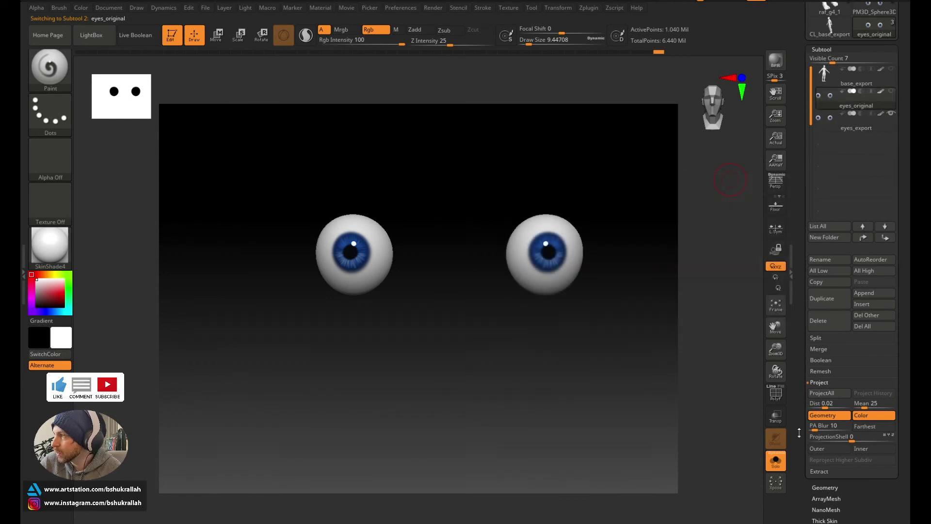
left_click(824, 323)
left_click(745, 343)
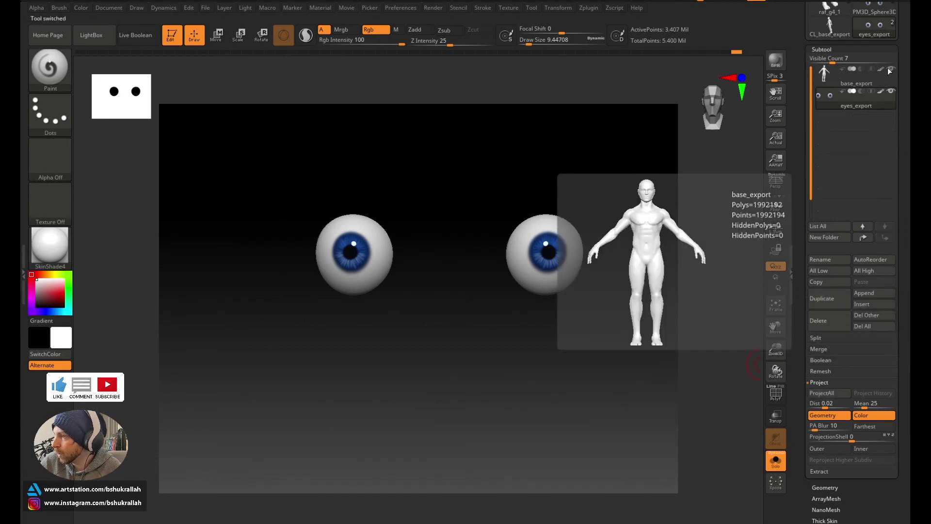
Step: Leave solo mode and examine the full figure and the face with base_export and eyes_export shown together
left_click(775, 460)
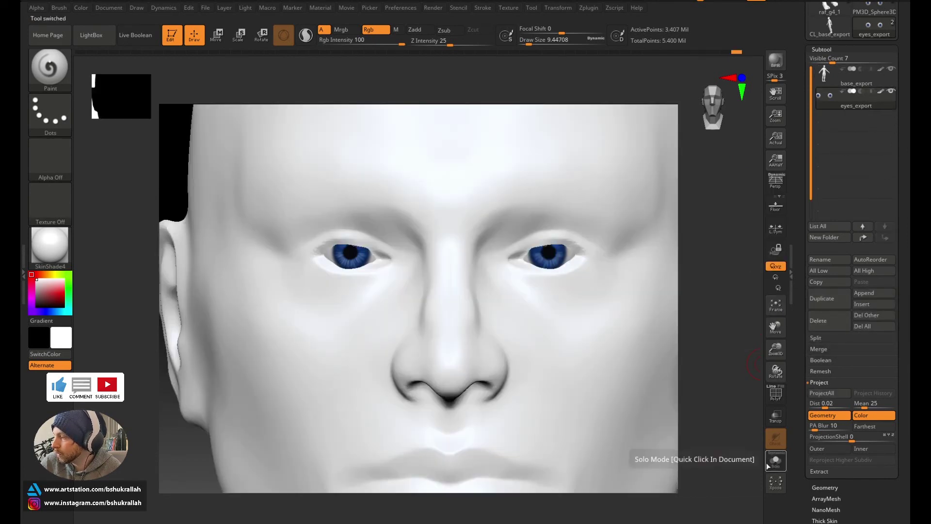
left_click_drag(721, 394, 455, 228)
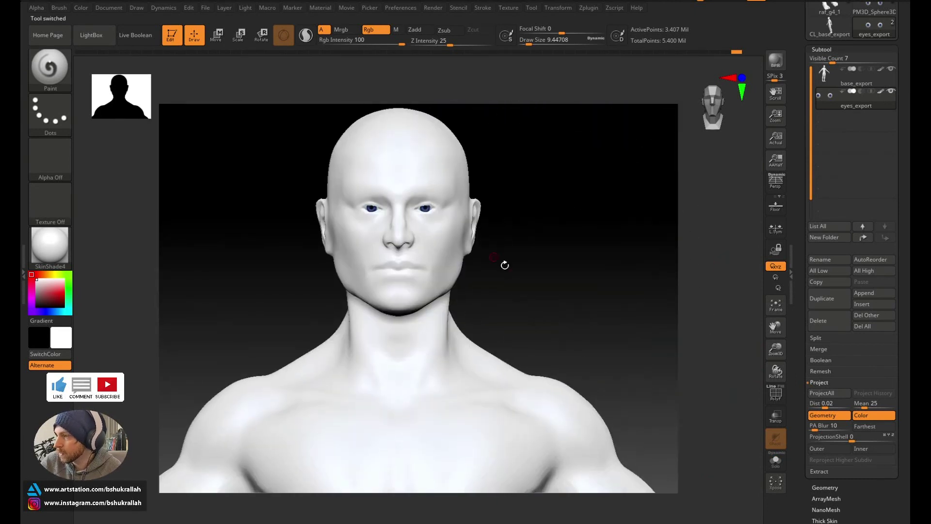
left_click_drag(503, 267, 493, 149, "alt")
left_click_drag(612, 245, 629, 276, "alt")
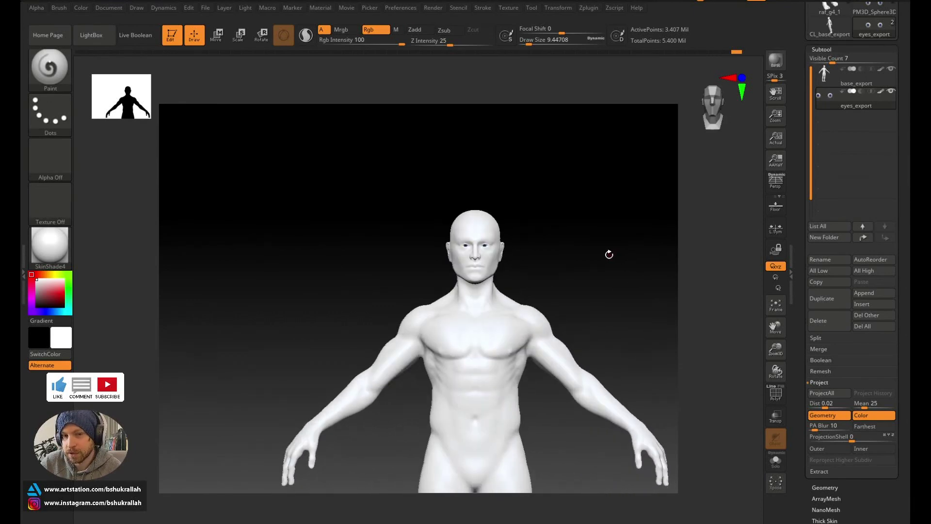
left_click_drag(610, 252, 589, 185)
left_click_drag(609, 276, 568, 254, "alt")
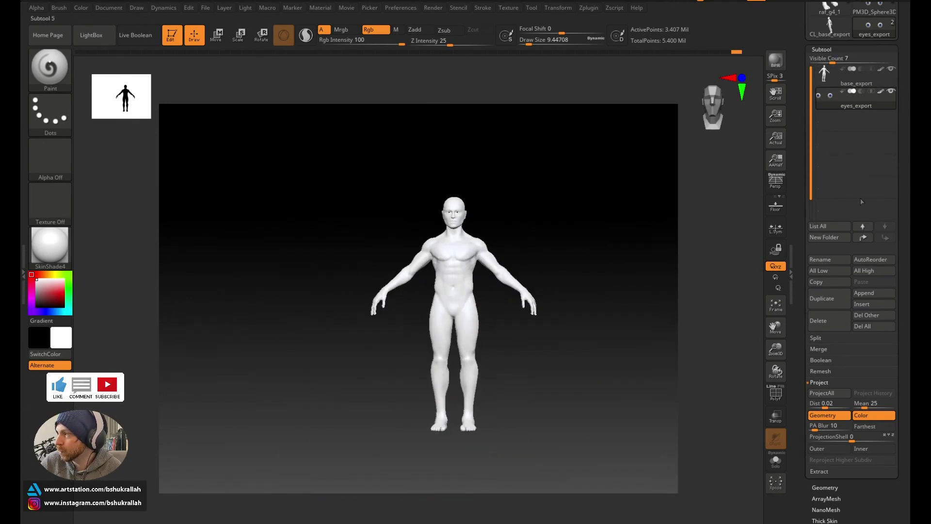
left_click_drag(578, 221, 595, 361, "alt")
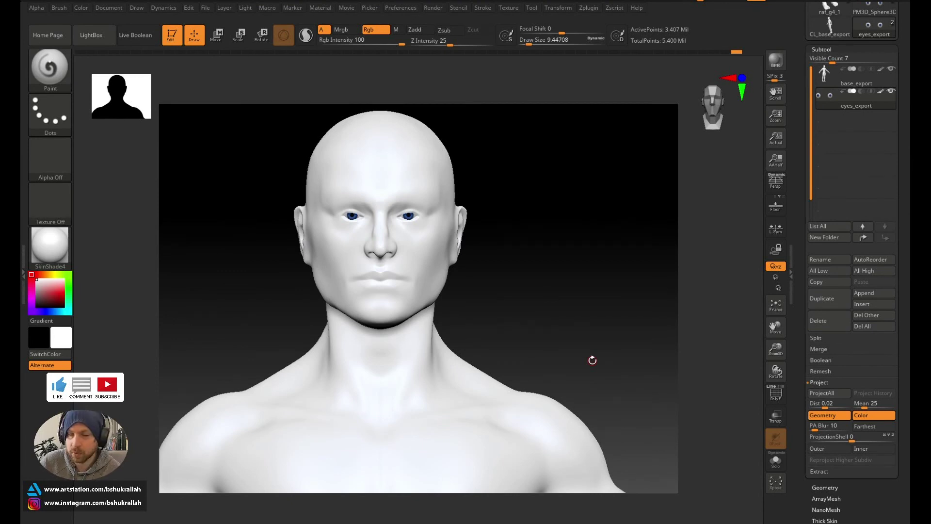
Step: Make base_export the active subtool and set it to subdivision level 1
left_click(829, 77)
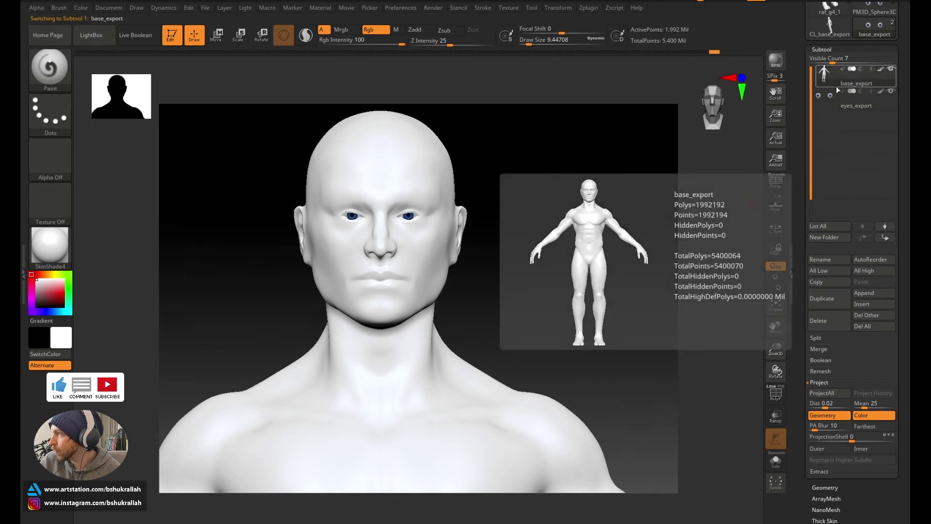
left_click_drag(904, 227, 904, 145)
left_click(825, 405)
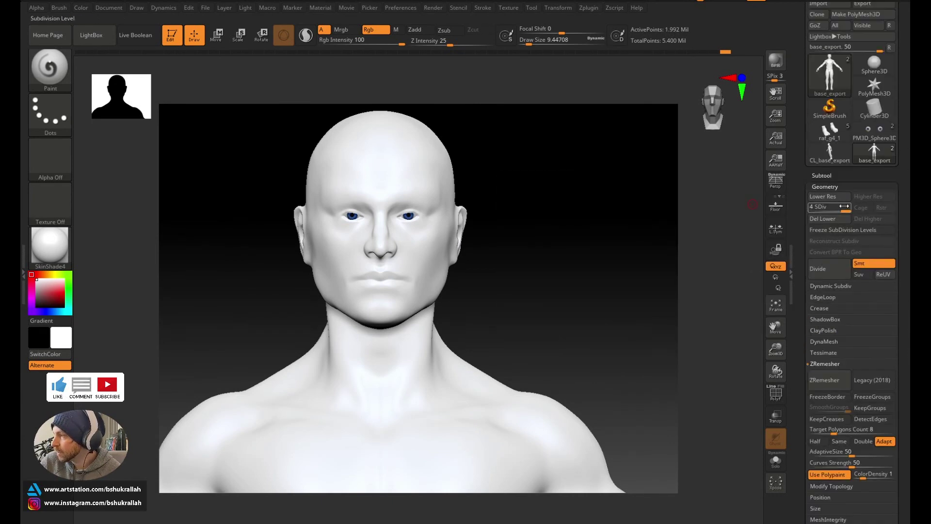
left_click_drag(818, 211, 811, 211)
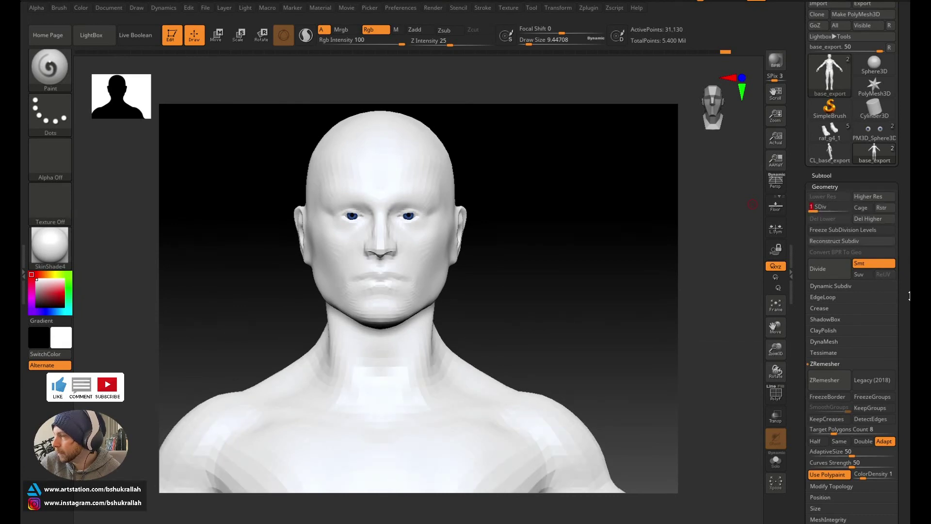
Step: Create a tangent normal map for base_export with SmoothUV and SNormals enabled, and preview the generated map
scroll(899, 211, "down", 8)
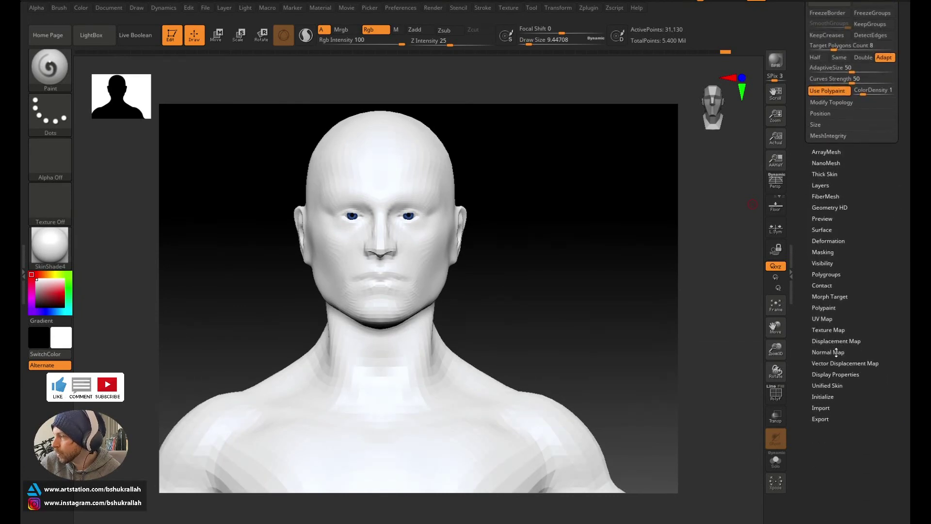
left_click(836, 352)
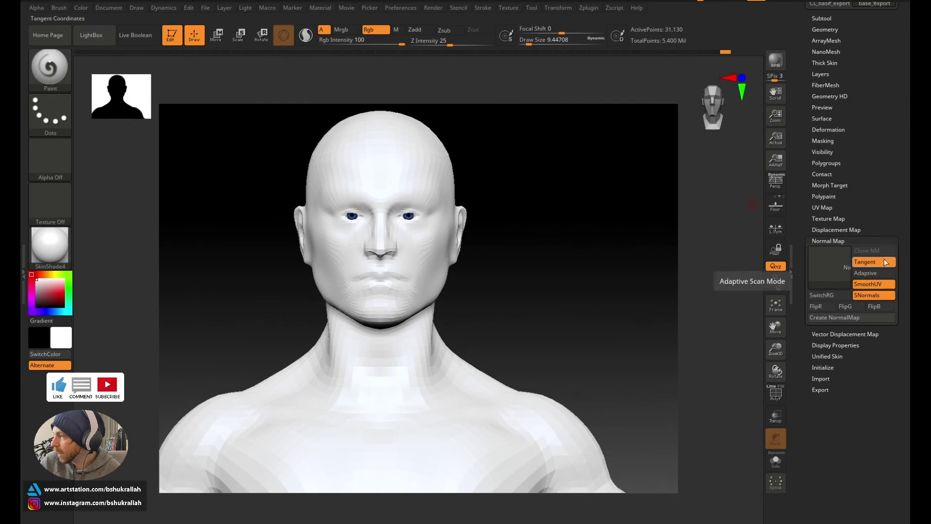
left_click(827, 316)
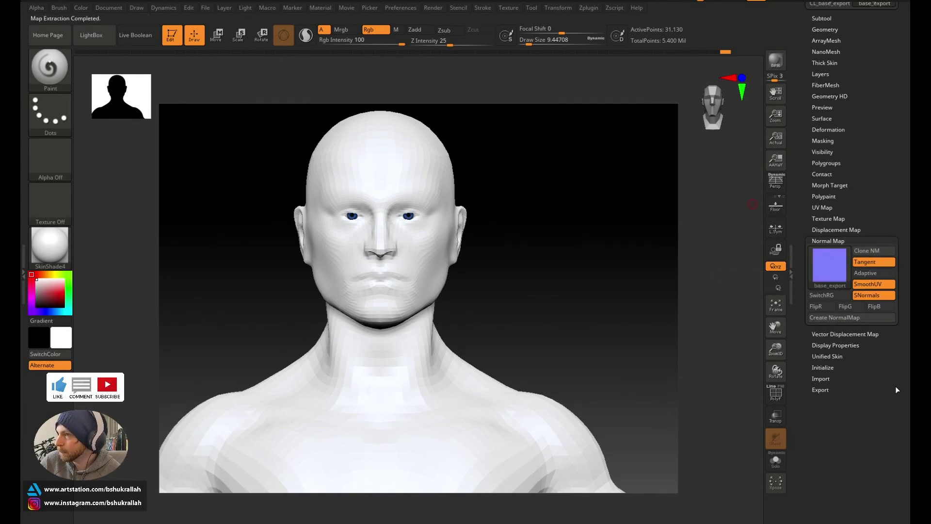
mouse_move(825, 270)
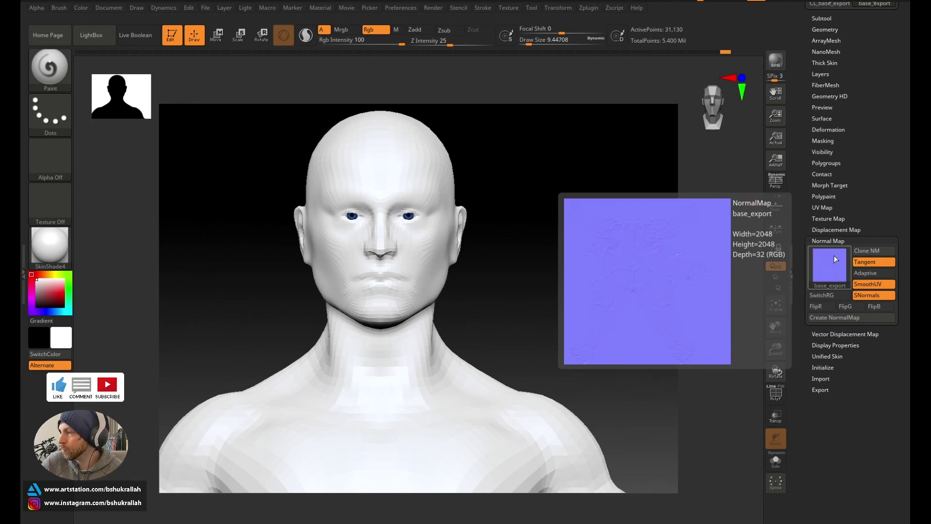
left_click(858, 242)
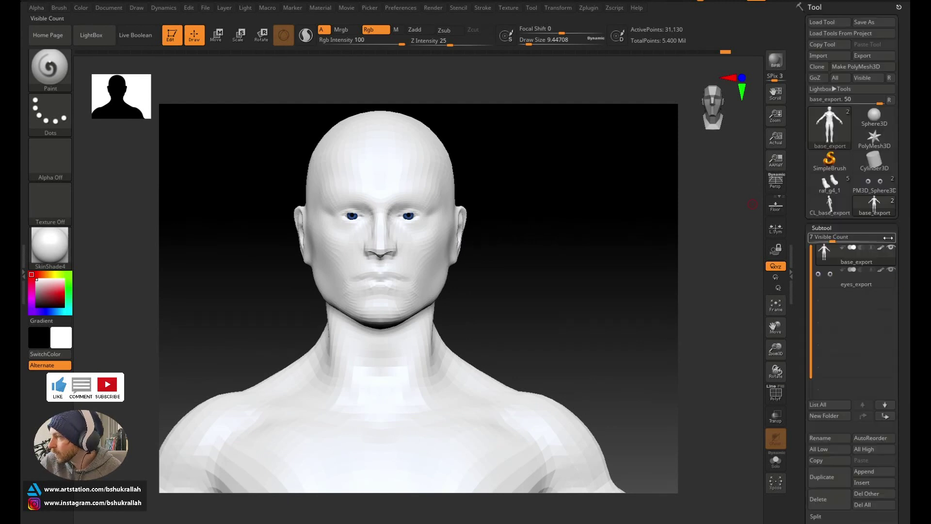
Step: Make eyes_export the active subtool and set it to subdivision level 1
left_click_drag(906, 267, 906, 226)
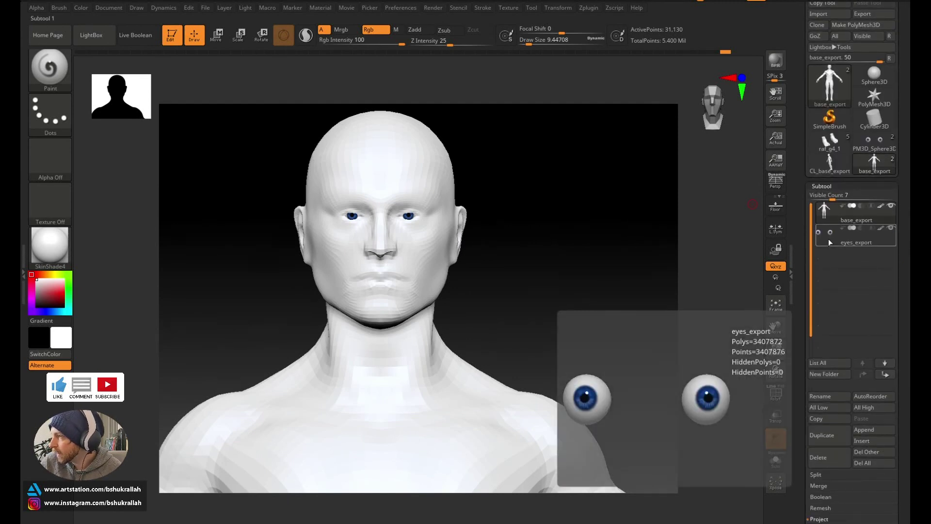
left_click(828, 239)
scroll(851, 382, "down", 5)
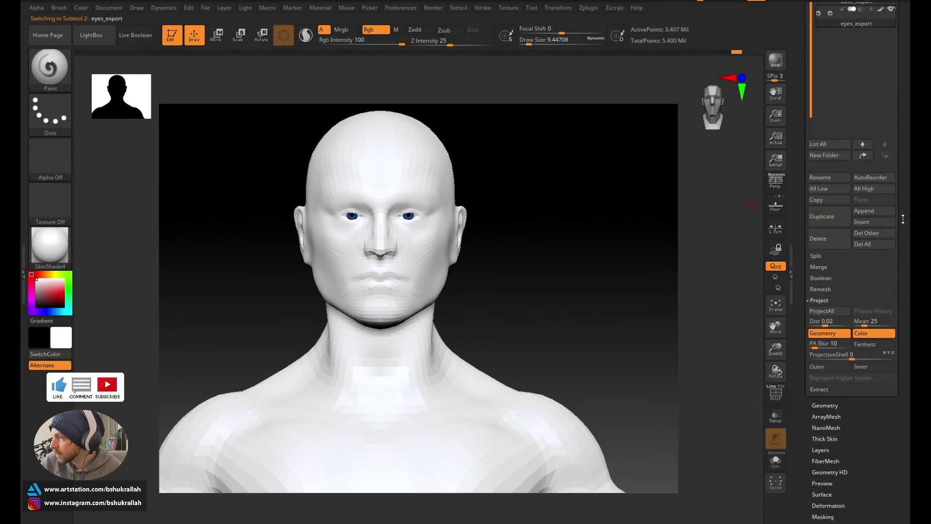
left_click(826, 392)
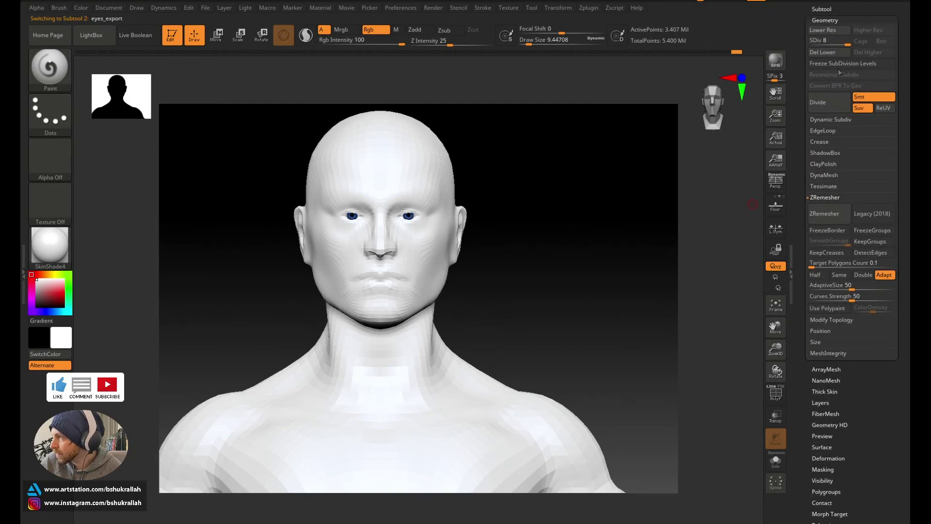
left_click_drag(843, 43, 810, 43)
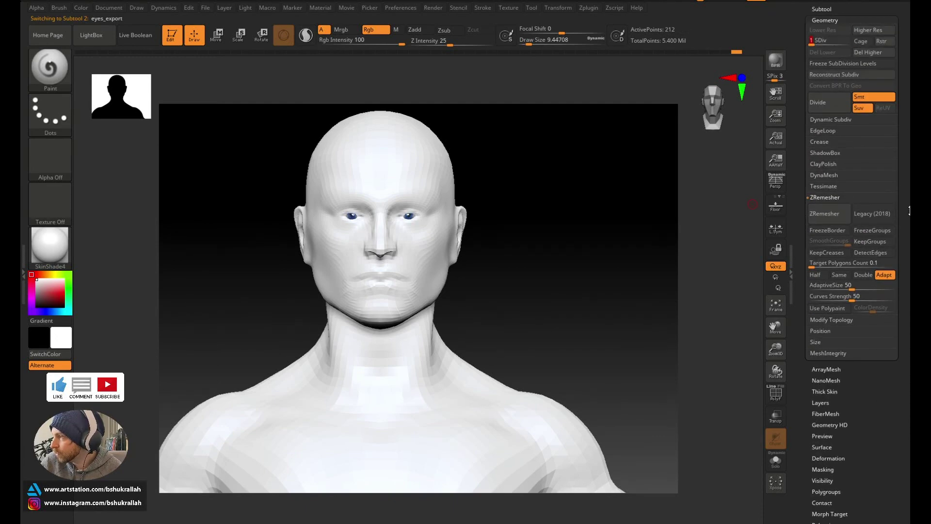
Step: Create a tangent normal map for eyes_export with SmoothUV and SNormals enabled
left_click_drag(910, 211, 900, 121)
left_click(824, 306)
left_click_drag(825, 307, 877, 369)
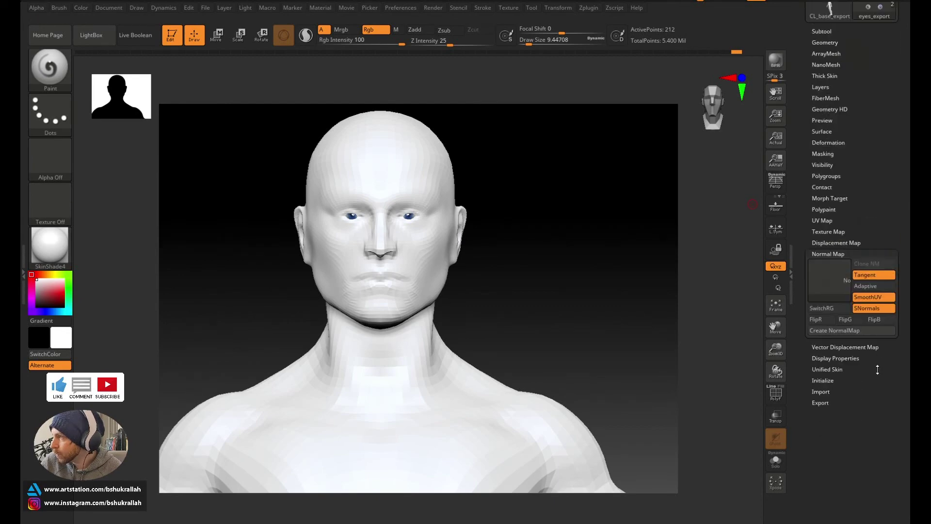
left_click(845, 331)
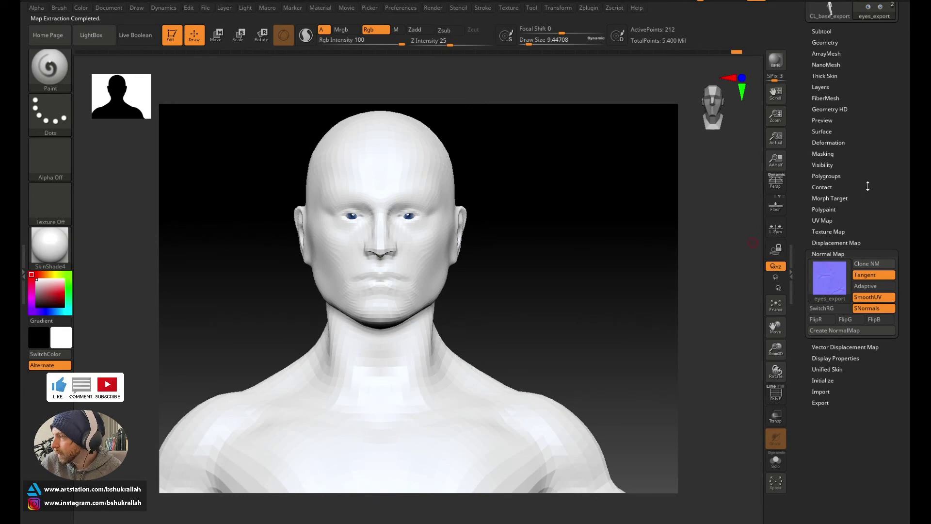
Step: Raise eyes_export to its highest subdivision level and create a new texture map from its polypaint
scroll(867, 186, "up", 5)
left_click(833, 191)
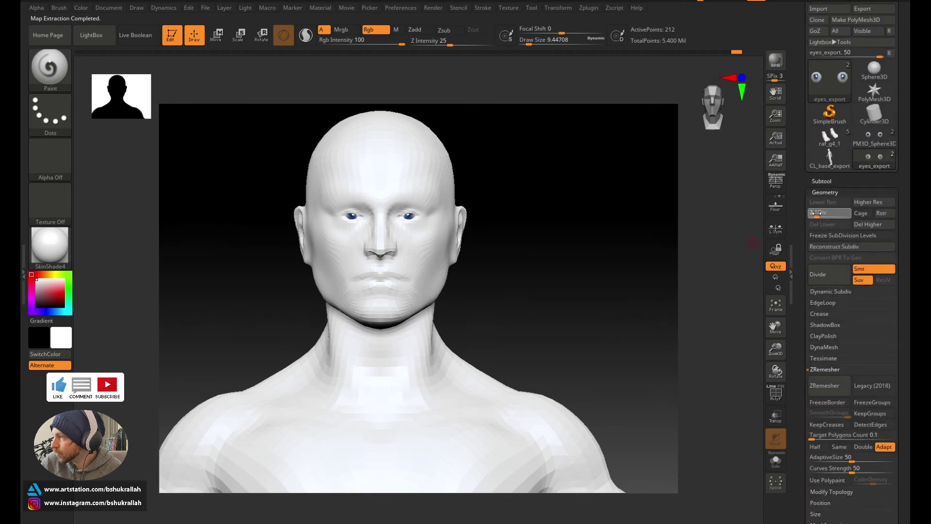
left_click(824, 192)
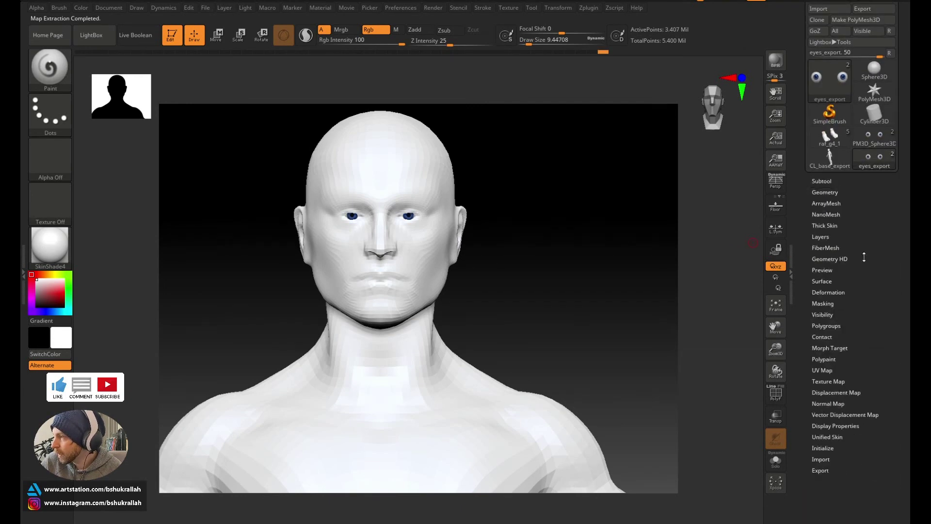
scroll(874, 244, "down", 3)
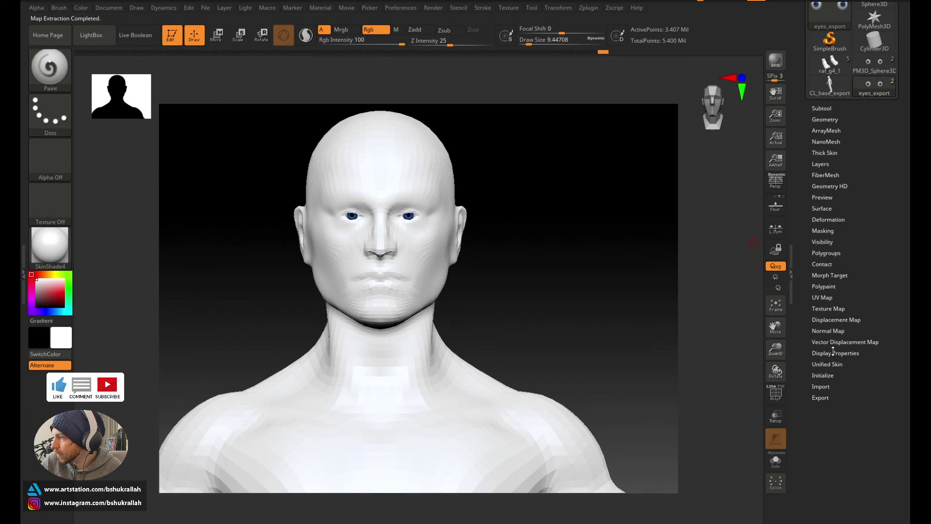
left_click(838, 310)
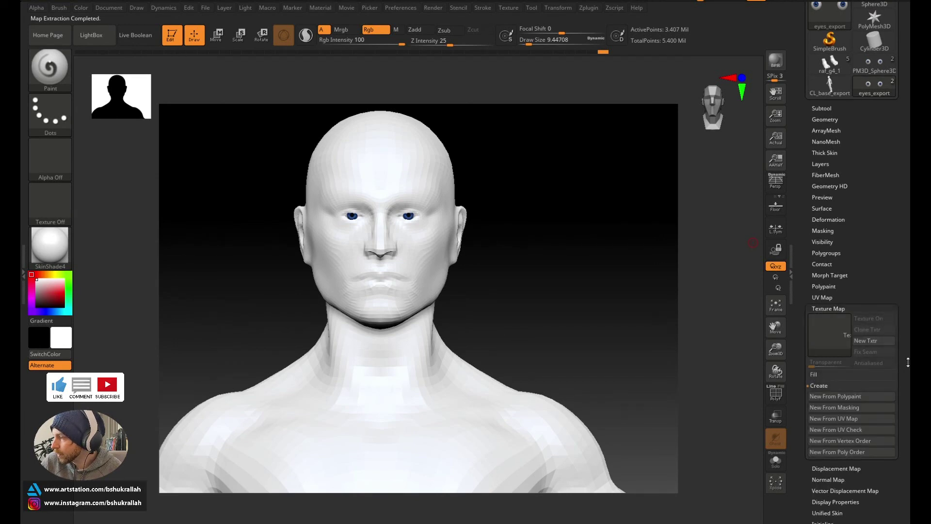
scroll(908, 361, "down", 3)
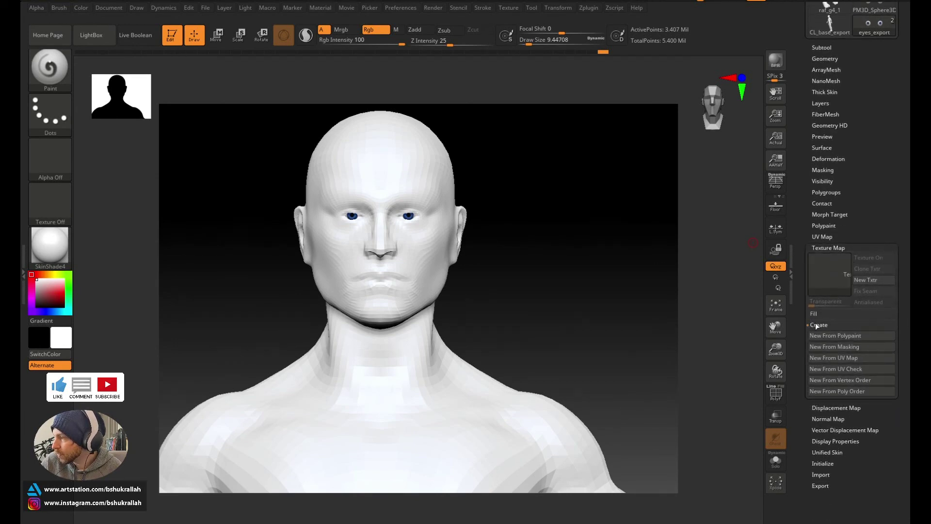
left_click(826, 336)
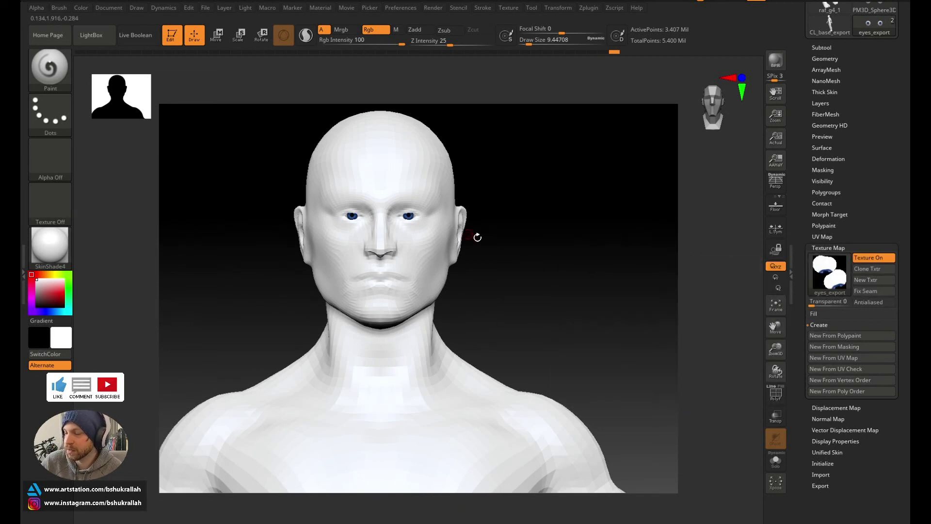
Step: Return eyes_export to subdivision level 1 and bring more of the figure into view
left_click(826, 59)
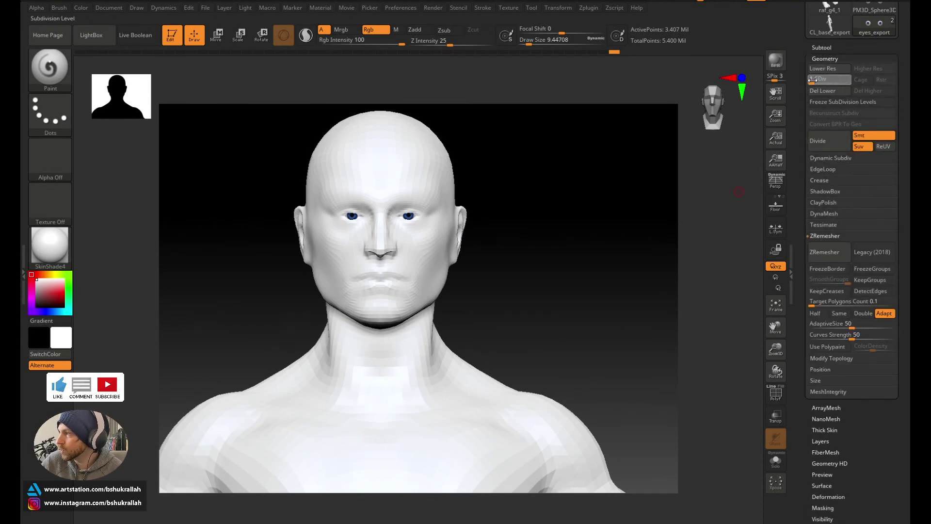
left_click(813, 79)
left_click(827, 58)
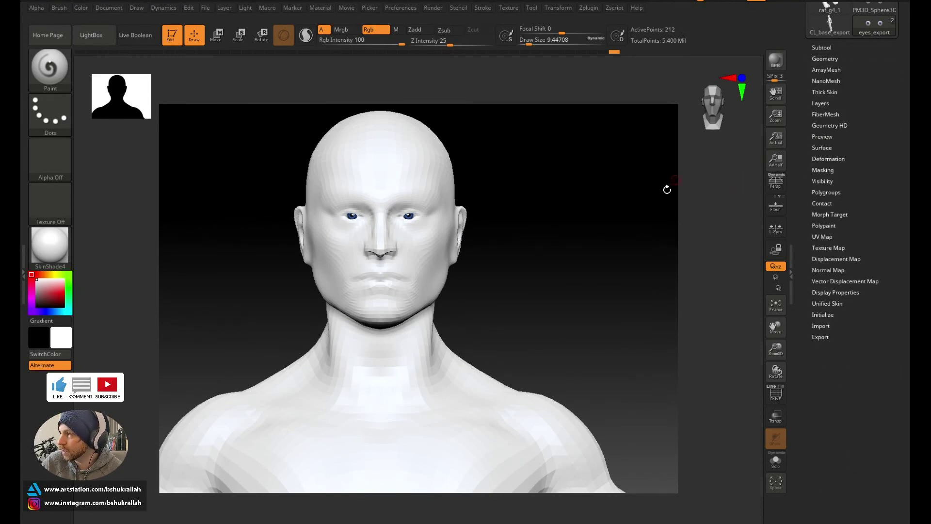
left_click_drag(667, 189, 608, 182)
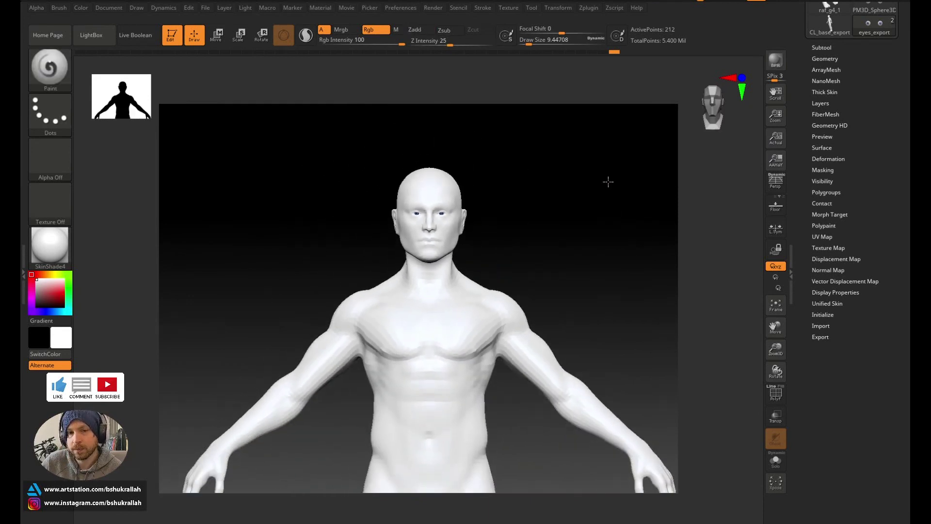
Step: Export the visible subtools with FBX ExportImport as a binary FBX with SNormals, saved as model_export.fbx in the High to Low folder
left_click(588, 7)
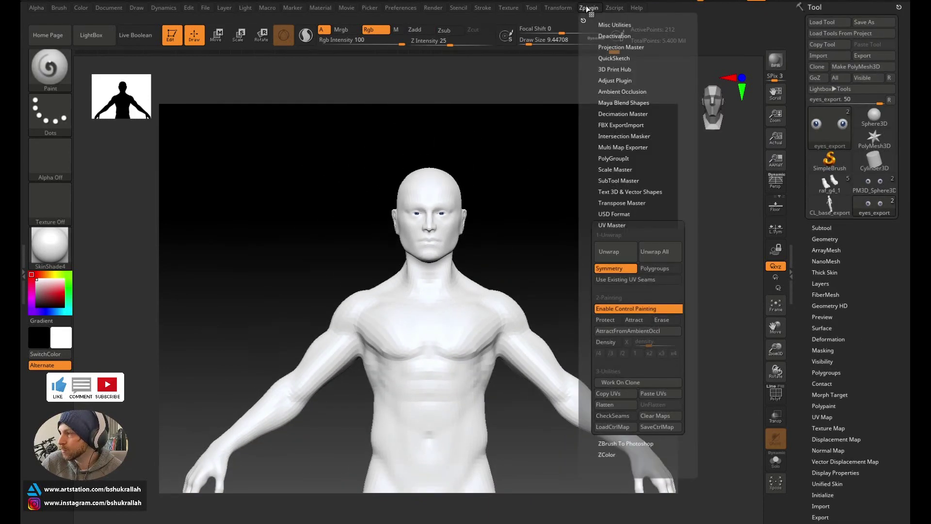
left_click(614, 225)
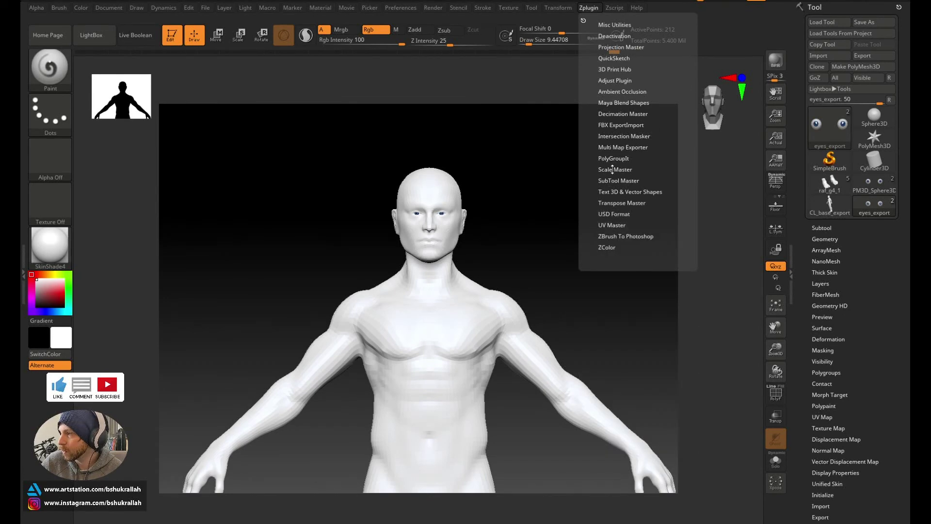
left_click(619, 125)
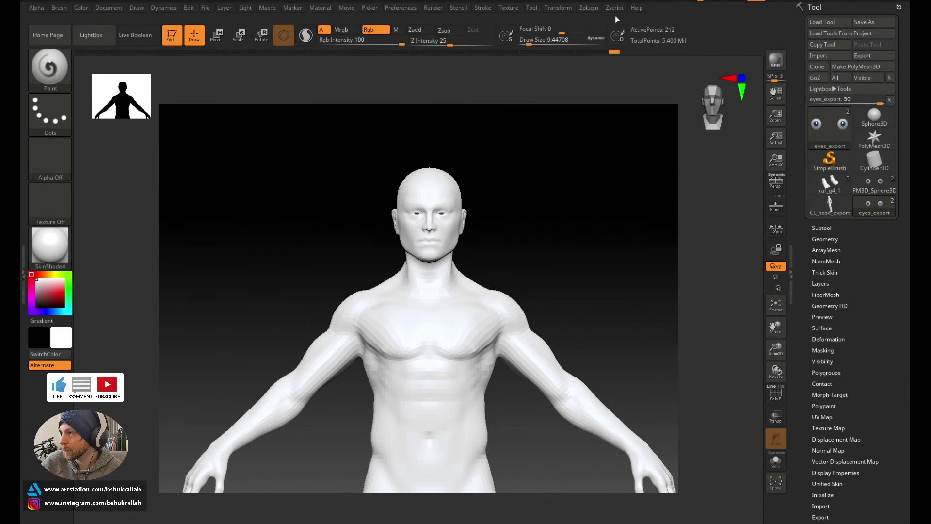
left_click(591, 9)
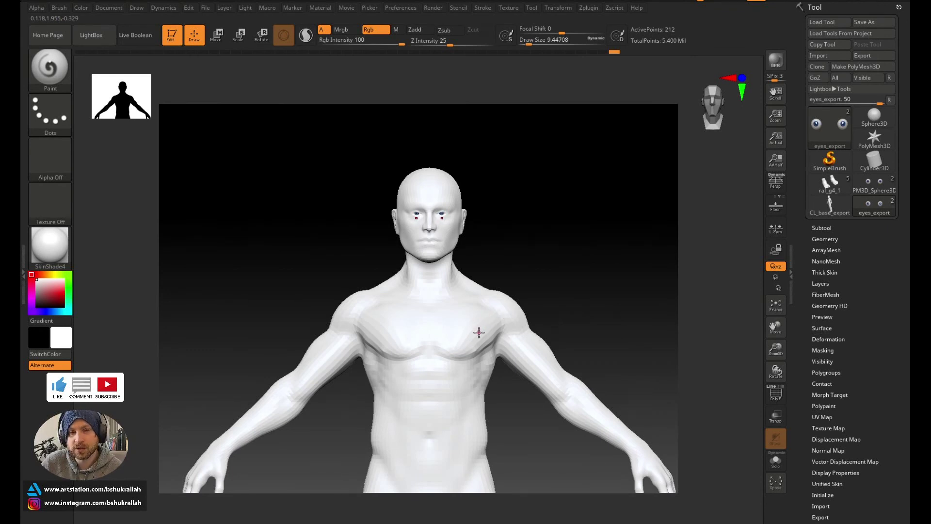
left_click(585, 6)
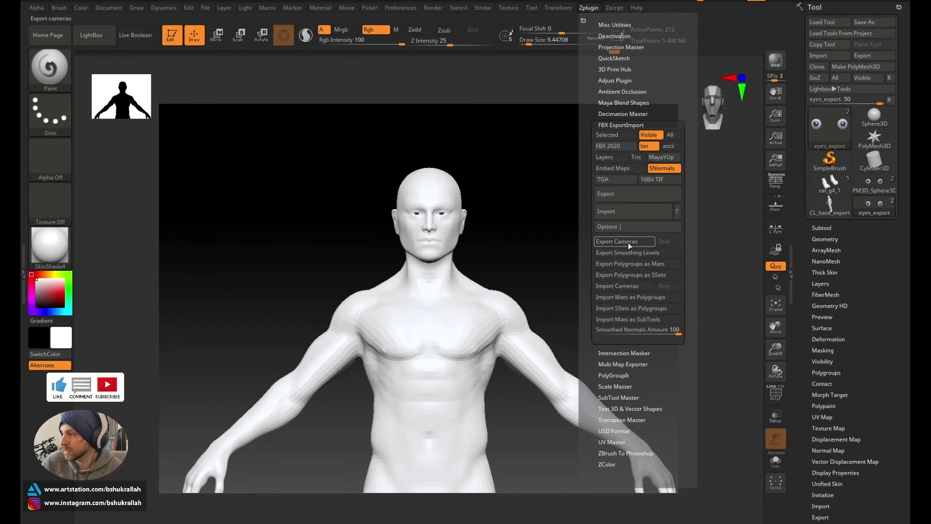
left_click(615, 194)
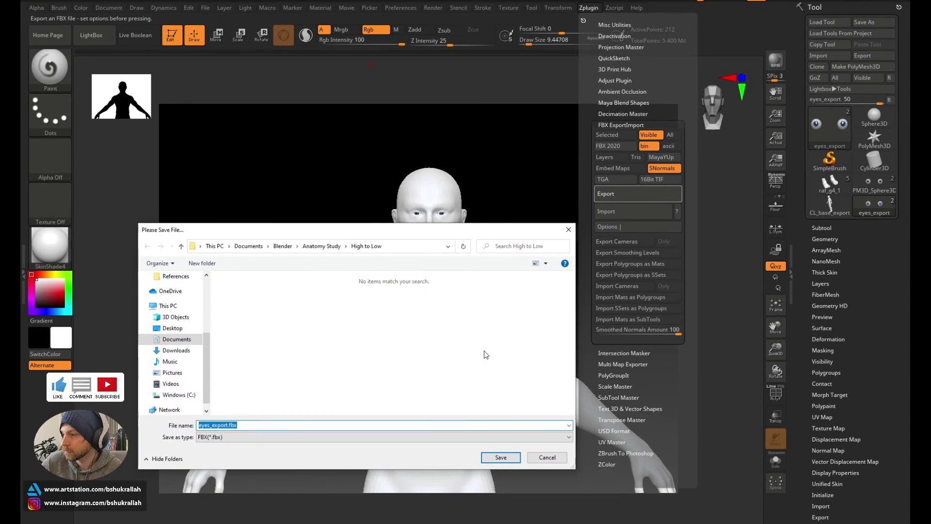
left_click(232, 424)
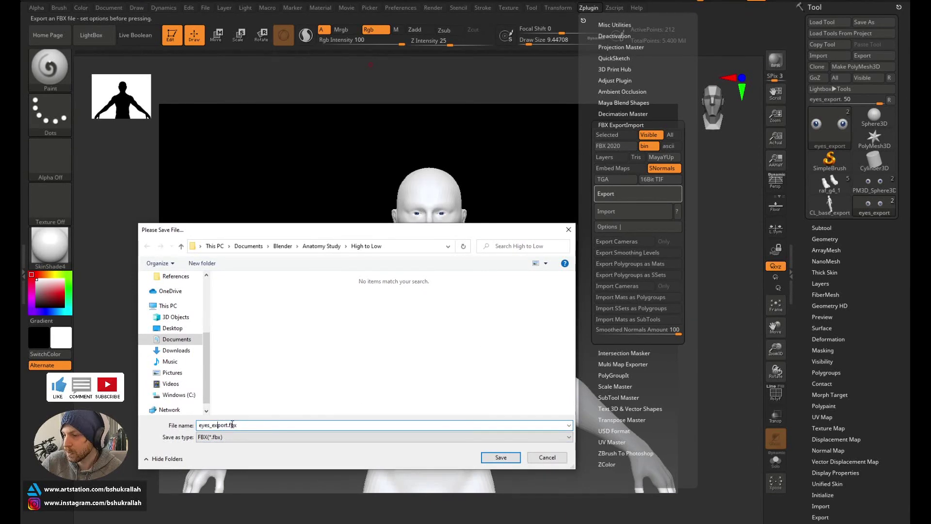
left_click_drag(209, 425, 177, 422)
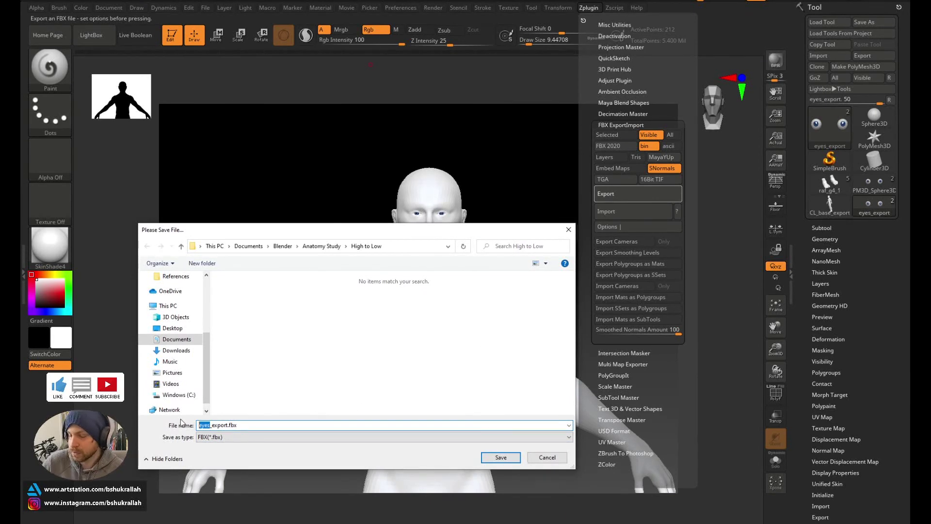
type("model")
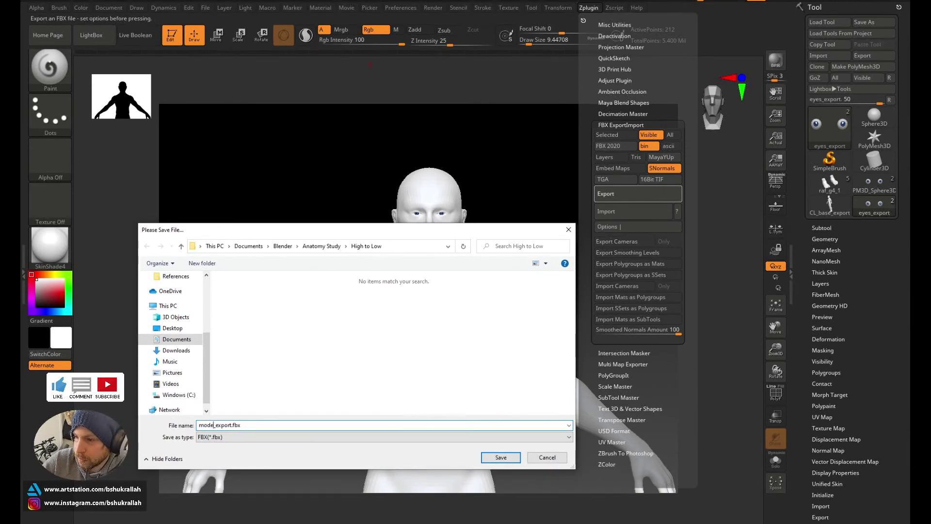
left_click(494, 457)
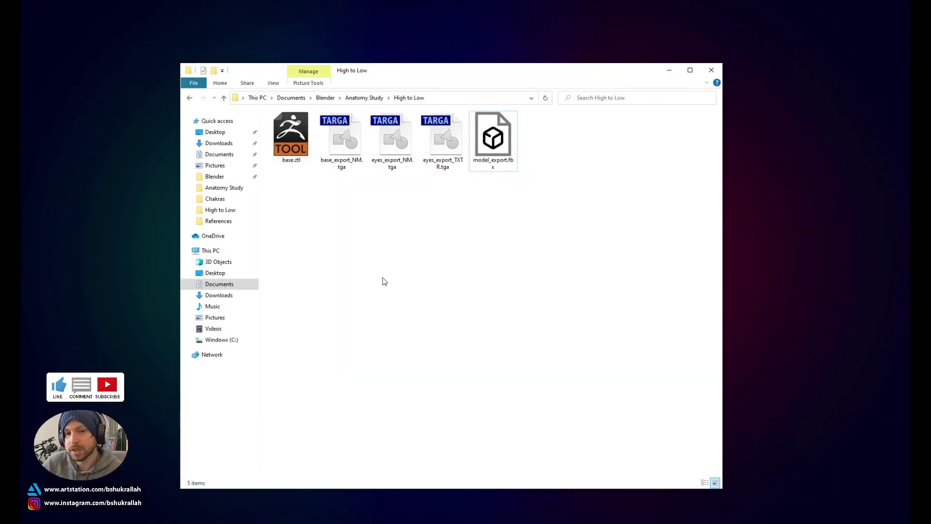
Step: Switch to File Explorer and check the exported FBX model, the two normal maps and the eye texture in the High to Low folder
left_click(492, 148)
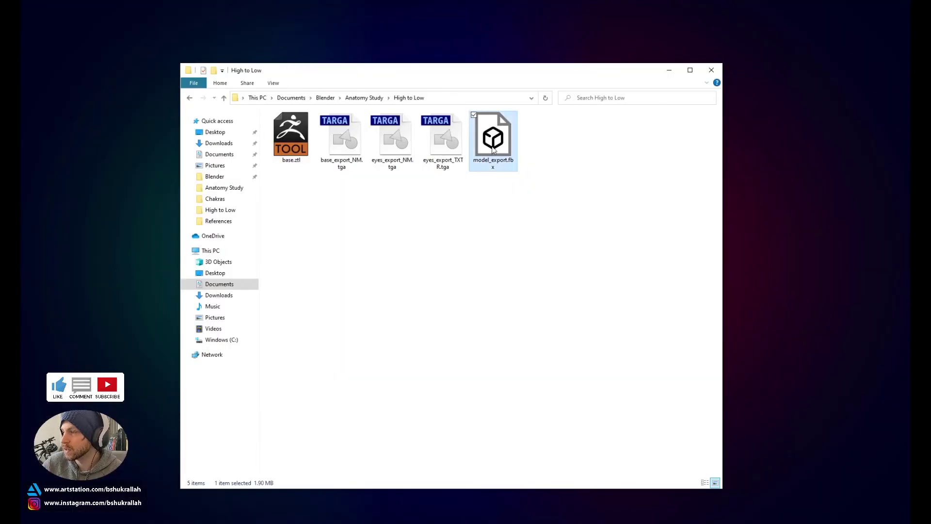
left_click(434, 165)
left_click(382, 159)
left_click(332, 152)
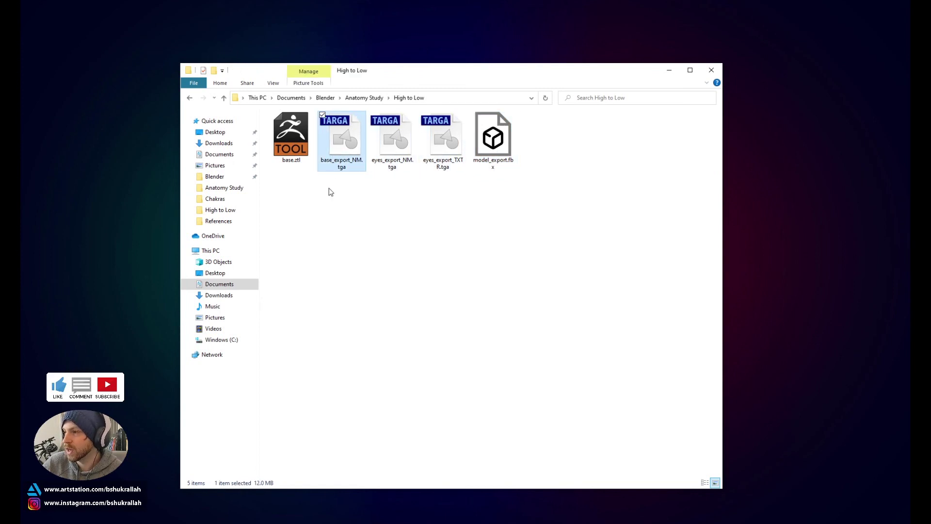
left_click_drag(326, 210, 439, 166)
left_click(341, 165)
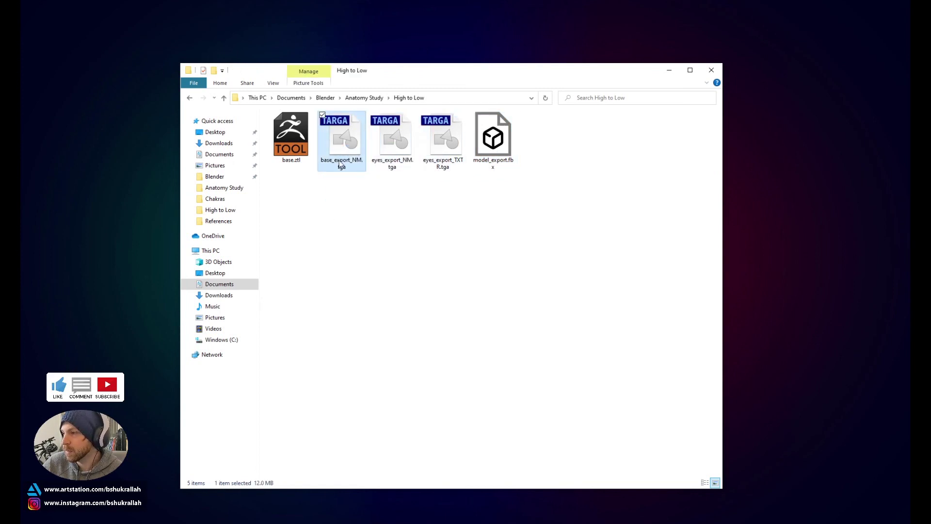
left_click(403, 165)
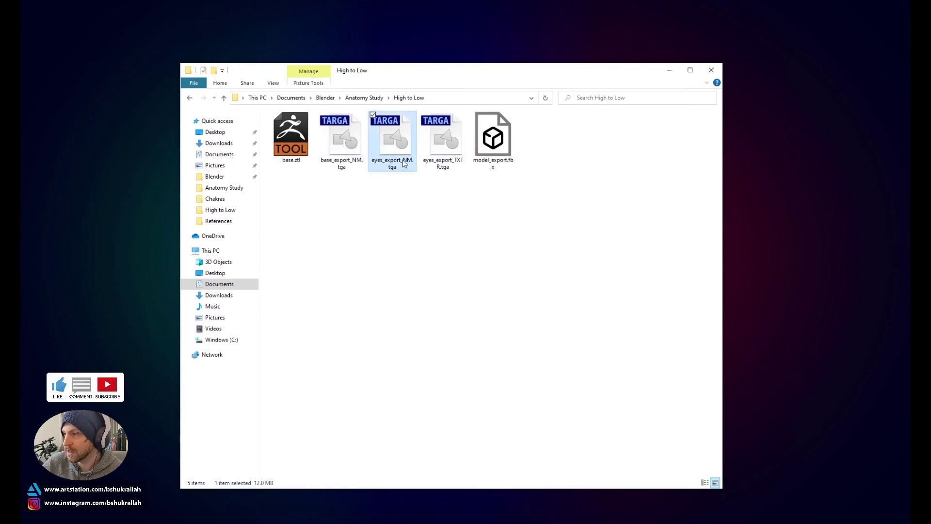
left_click(455, 166)
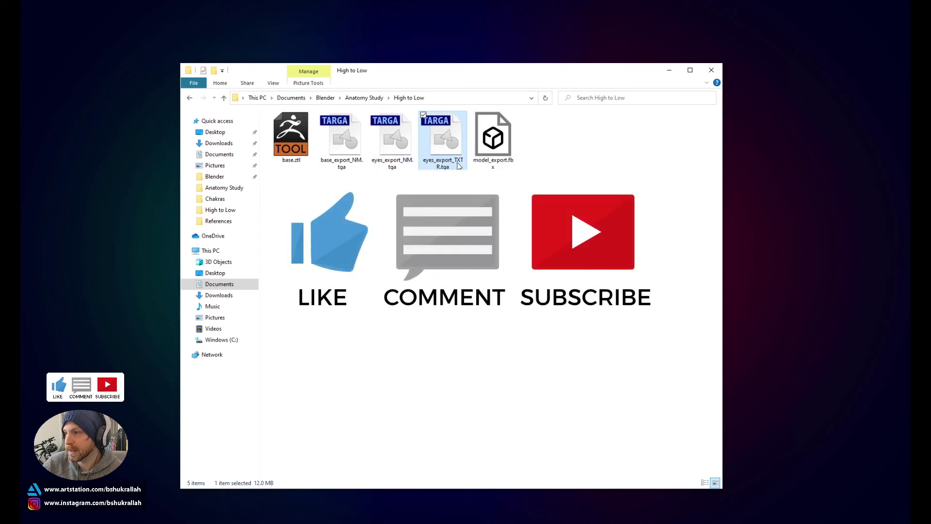
left_click(466, 208)
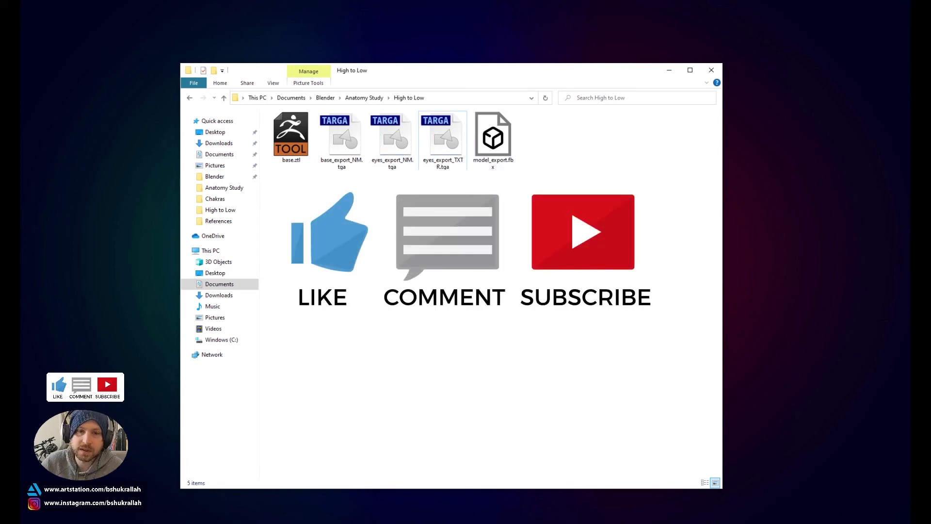
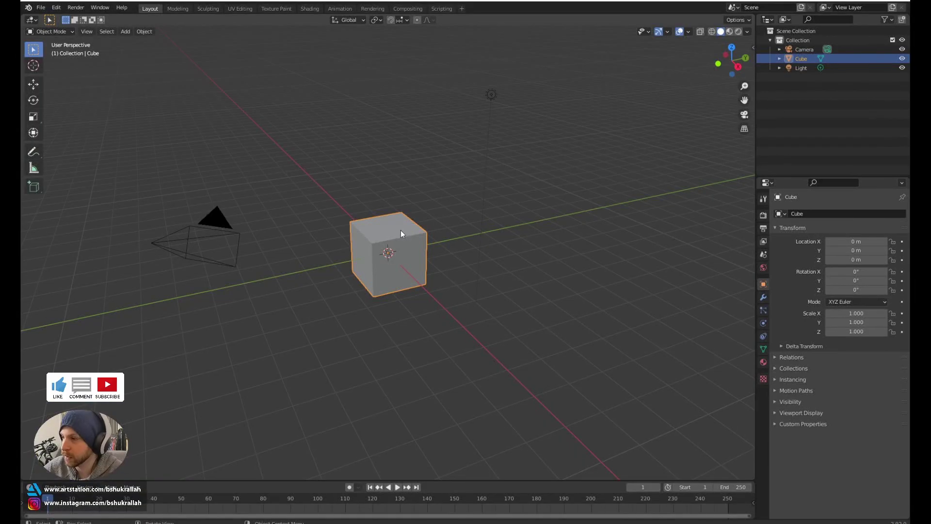
Step: Switch to Blender and delete the default cube from the scene
mouse_move(346, 203)
middle_mouse_down()
mouse_move(409, 252)
mouse_move(328, 229)
mouse_move(337, 194)
middle_mouse_up()
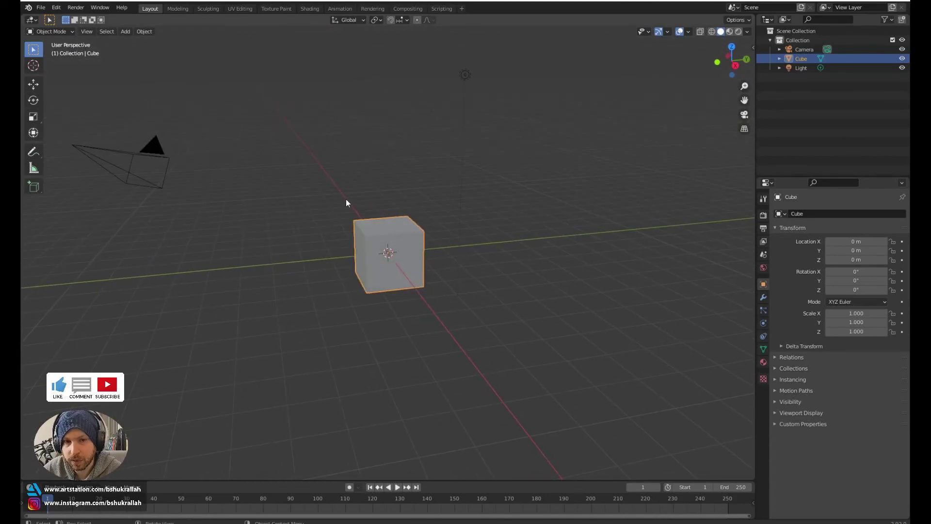
middle_click_drag(406, 235, 411, 245)
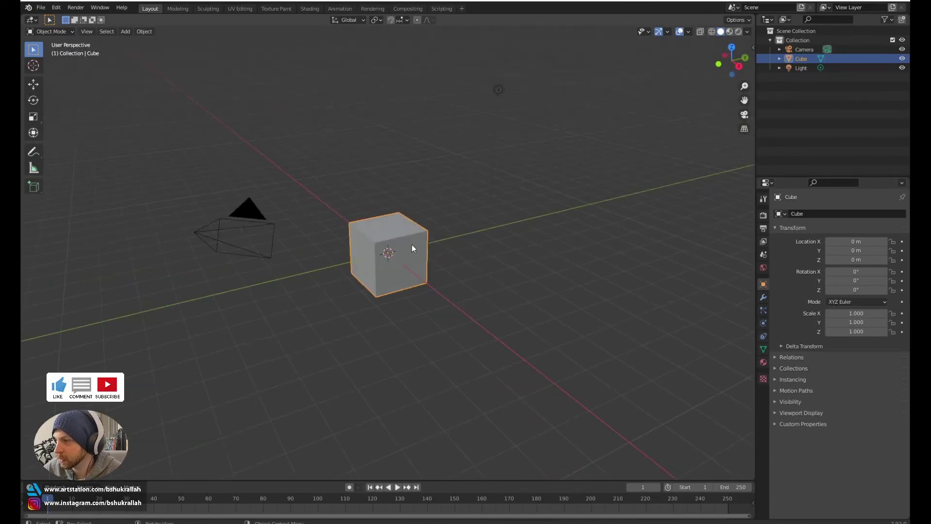
key("x")
left_click(412, 244)
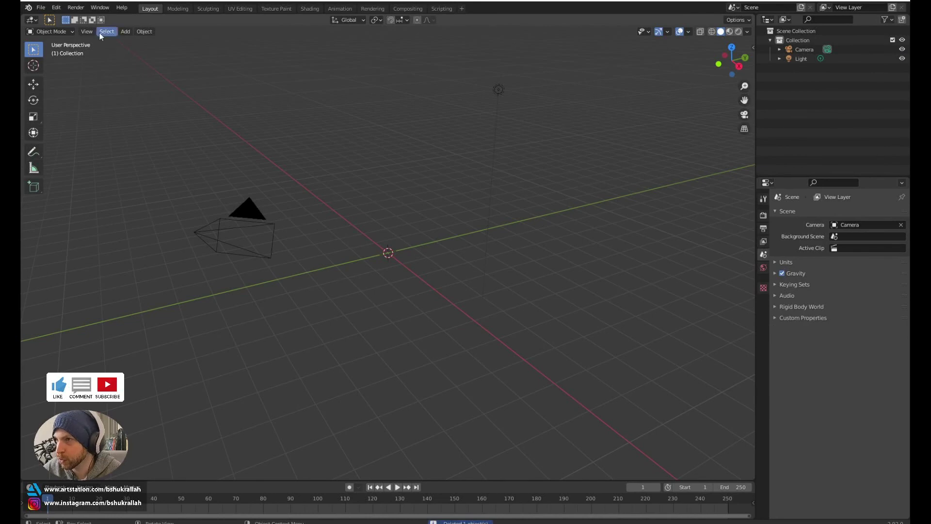
Step: Import base_export.fbx from the High to Low folder as an FBX with the default import settings
left_click(48, 8)
mouse_move(61, 132)
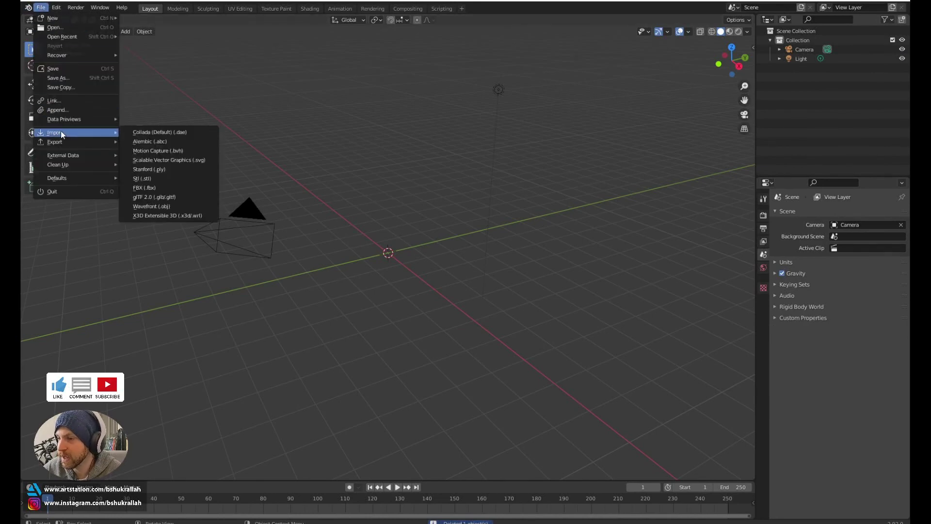
left_click(169, 188)
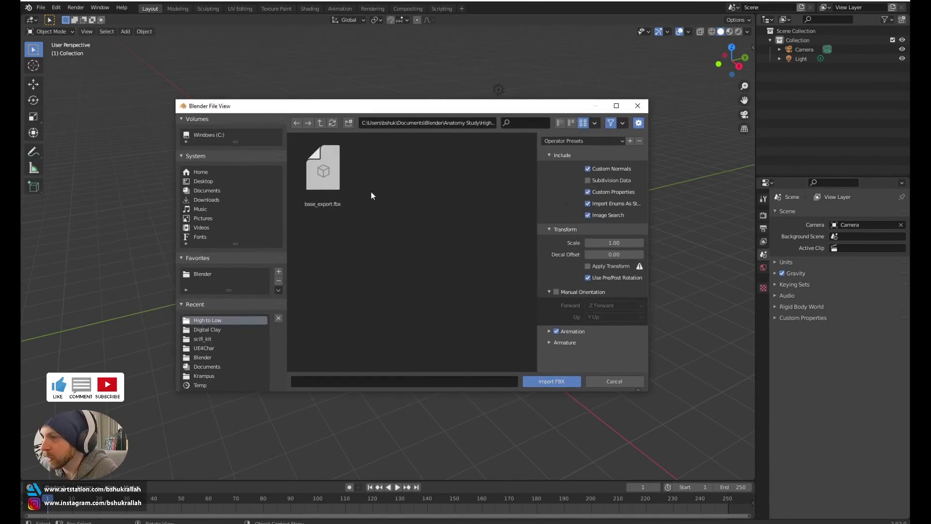
left_click(339, 176)
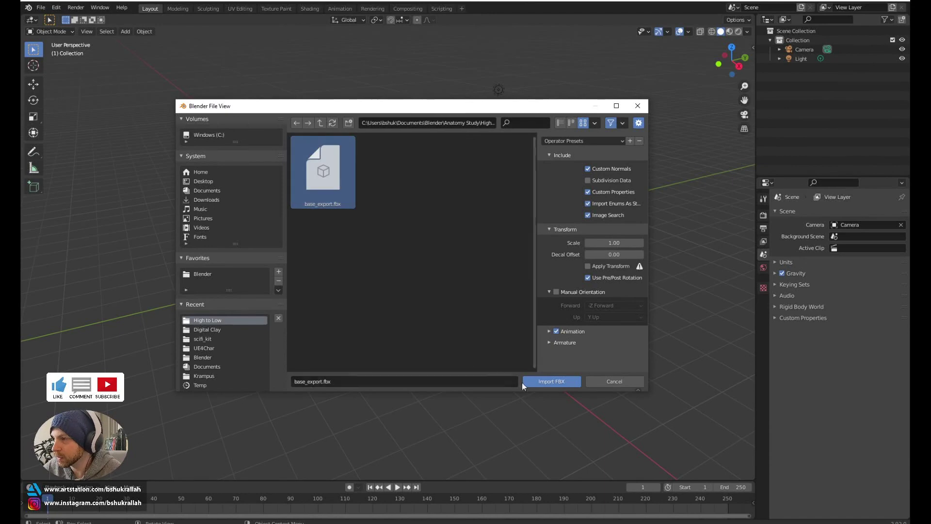
left_click(576, 382)
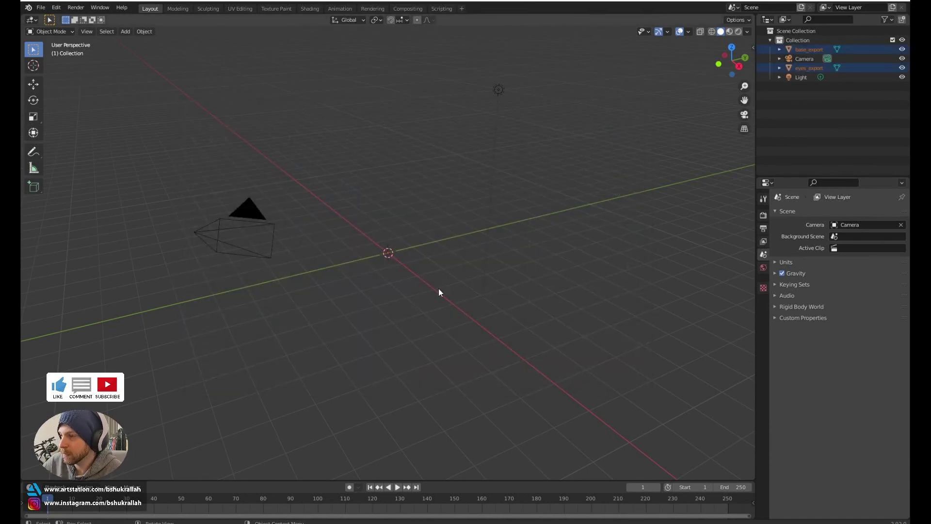
Step: Check the size of the imported body and eyes, and delete both meshes from the scene
scroll(365, 257, "up", 20)
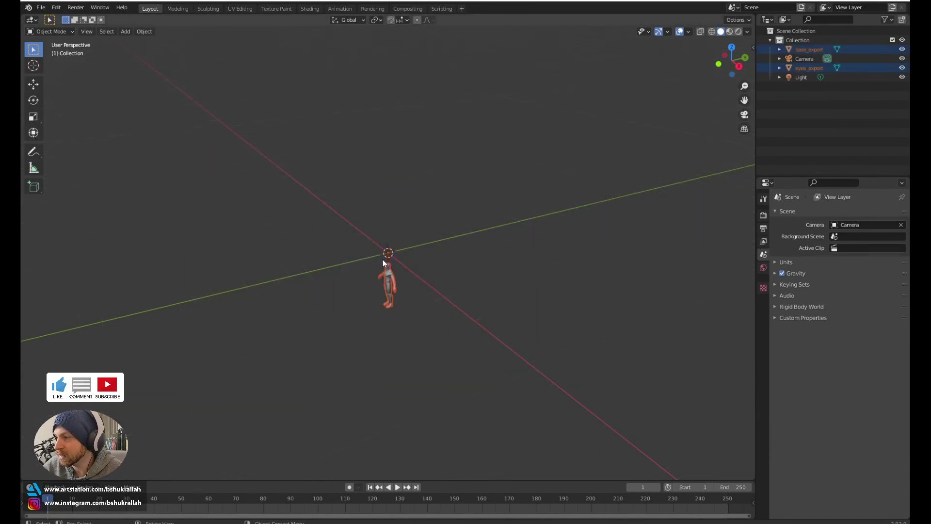
middle_click_drag(382, 258, 459, 237)
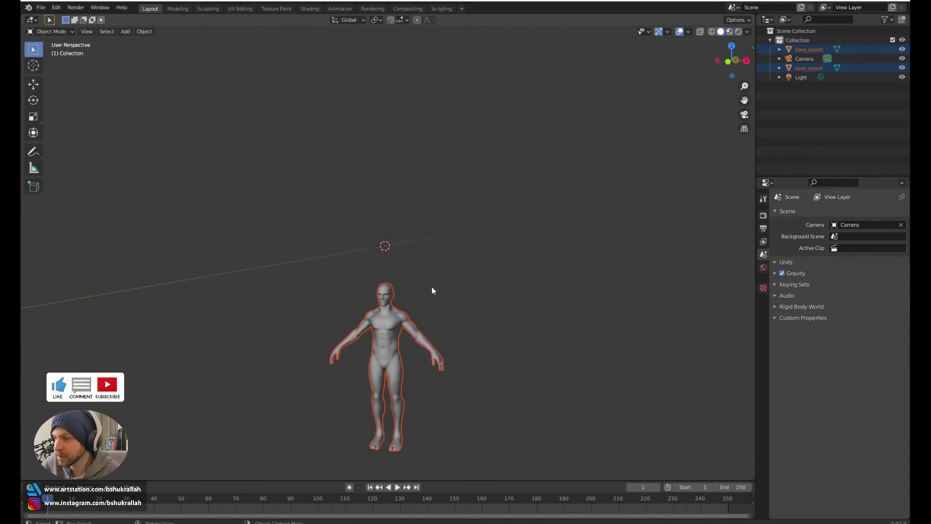
scroll(435, 286, "down", 5)
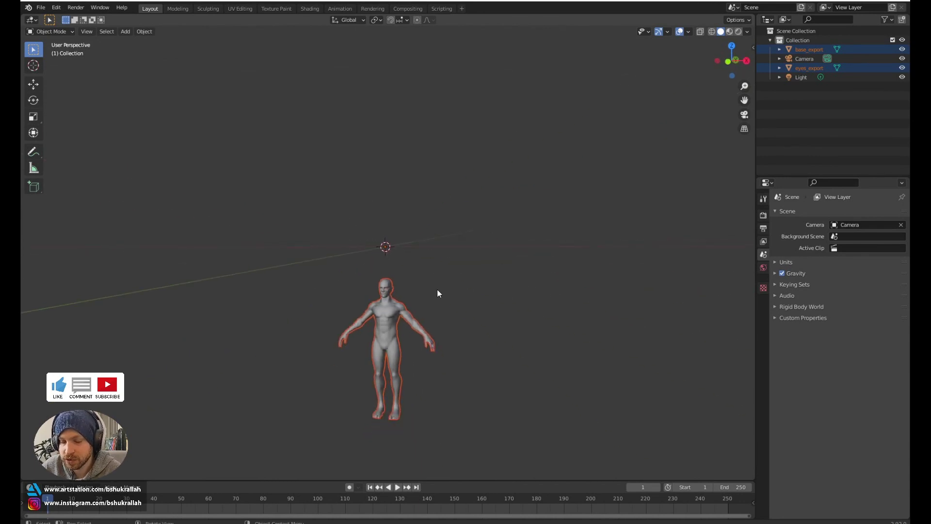
key("Delete")
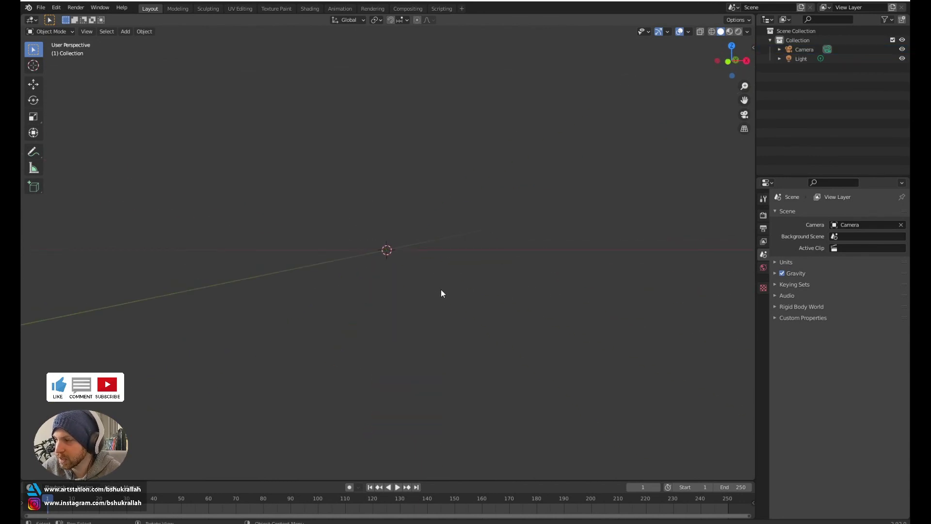
middle_click_drag(461, 256, 426, 283)
Step: Import base_export.fbx from the High to Low folder as an FBX with the import scale set to 100
left_click(41, 7)
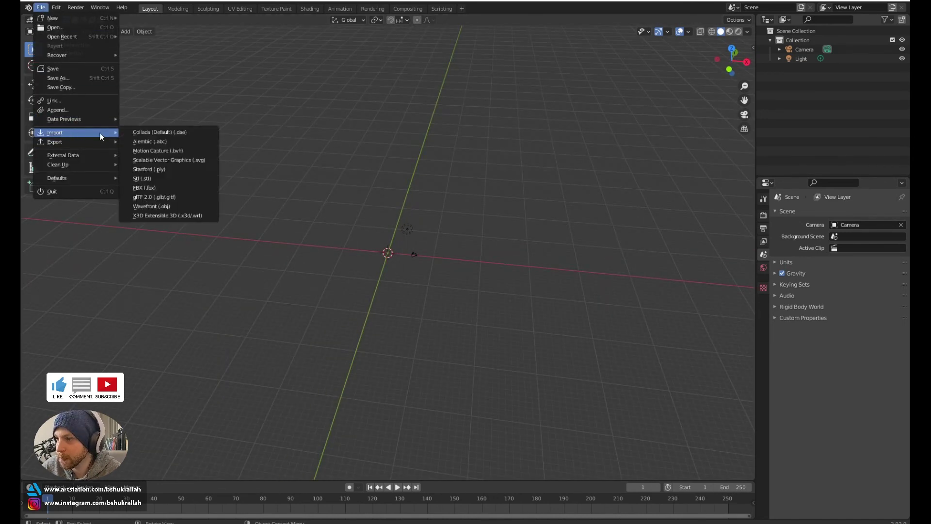
left_click(153, 187)
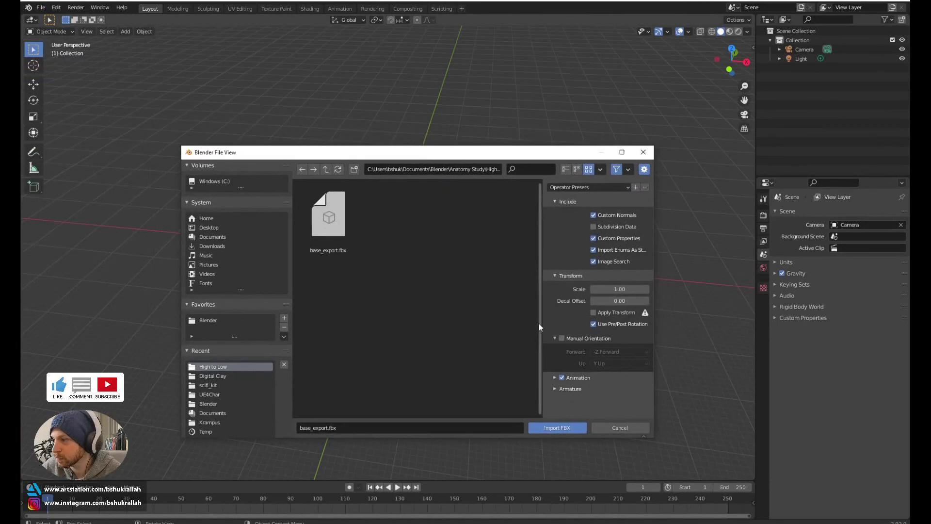
double_click(612, 290)
type("100")
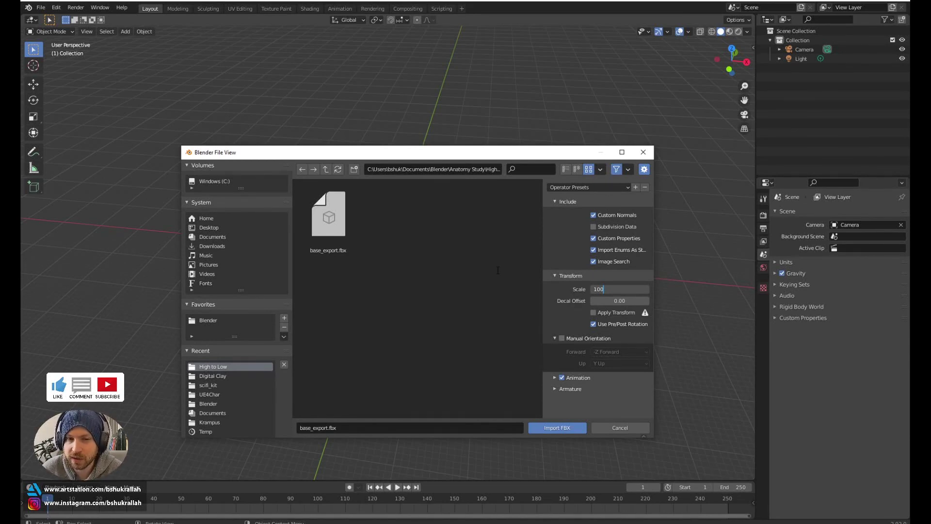
key("Return")
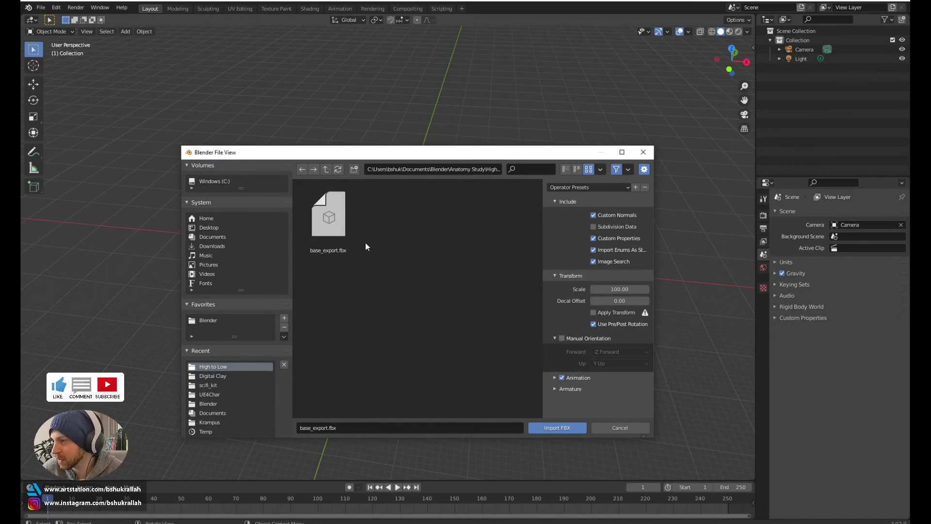
left_click(344, 232)
left_click(565, 431)
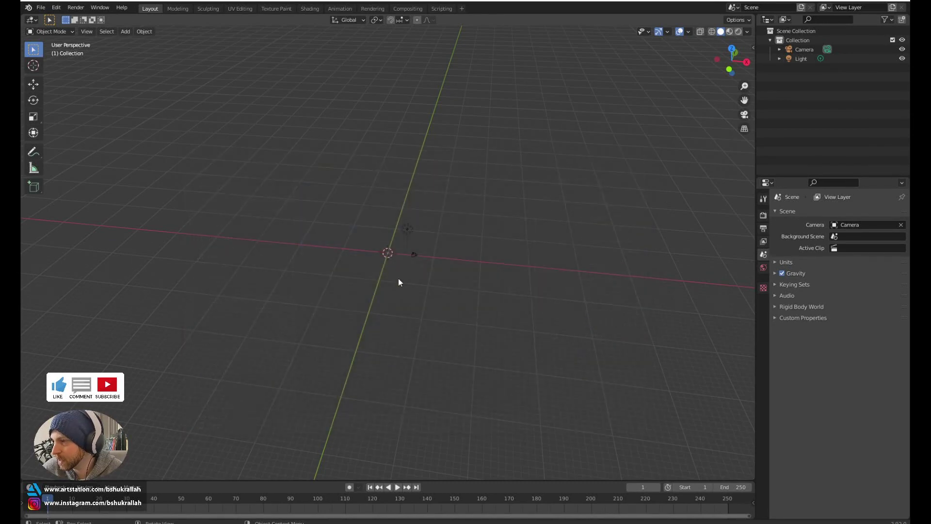
Step: Raise the imported body and eyes about 5 m along the global Z axis and deselect them
middle_click_drag(455, 343, 466, 318)
scroll(424, 325, "up", 4)
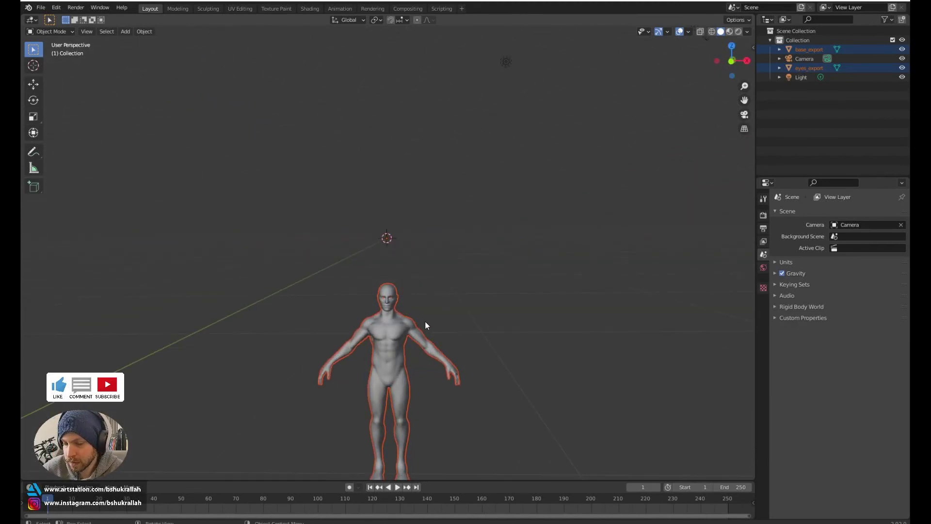
scroll(425, 320, "down", 5)
key("g")
key("z")
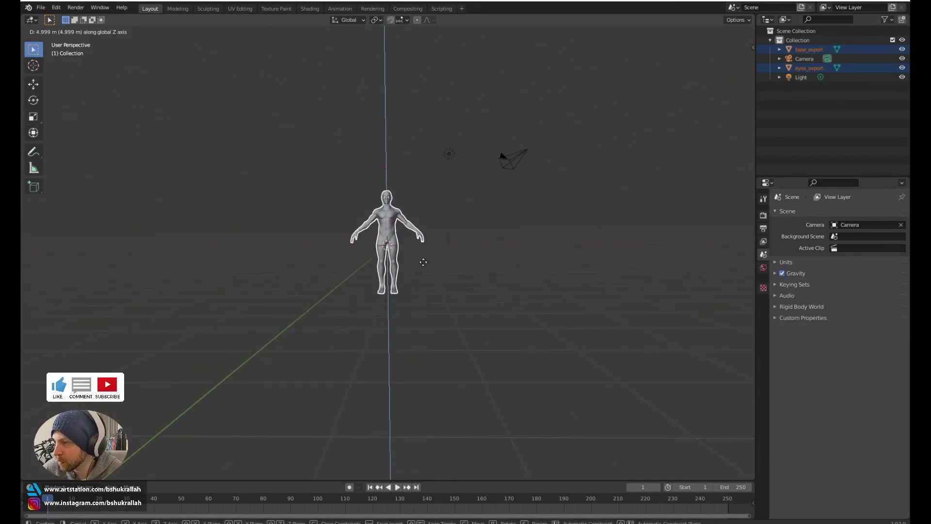
left_click(422, 259)
scroll(432, 260, "up", 4)
left_click(454, 261)
middle_click_drag(455, 260, 481, 278)
middle_click_drag(480, 276, 428, 386, "shift")
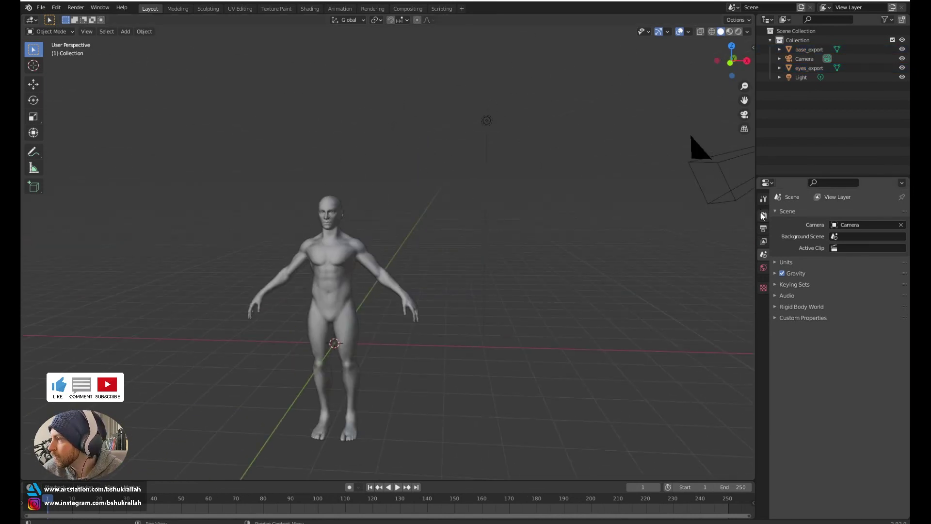
Step: Open the render settings and show the model in Material Preview shading
left_click(763, 214)
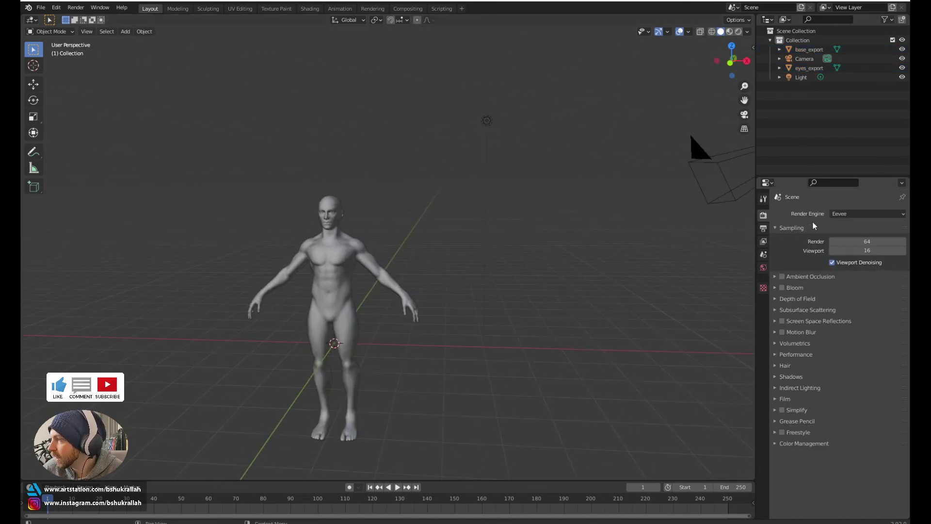
left_click(729, 32)
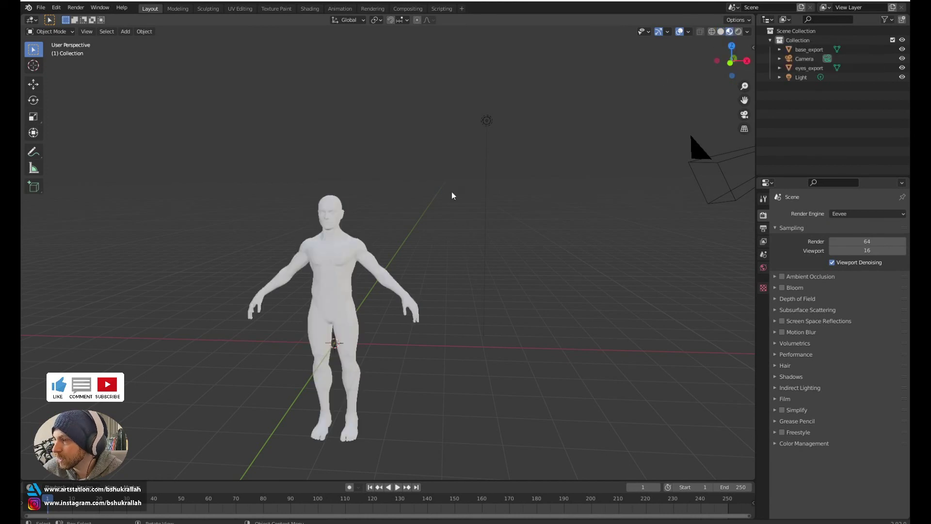
scroll(393, 305, "up", 5)
mouse_move(435, 254)
middle_mouse_down()
mouse_move(478, 250)
mouse_move(345, 241)
mouse_move(522, 248)
mouse_move(419, 250)
middle_mouse_up()
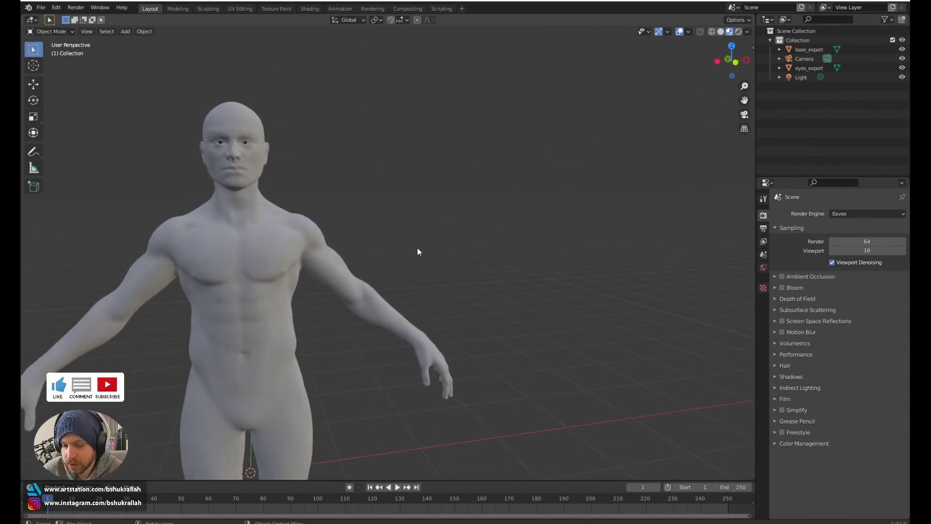
Step: Inspect the mesh topology of the head and torso in Wireframe shading, and return to Material Preview
key("z")
left_click(344, 248)
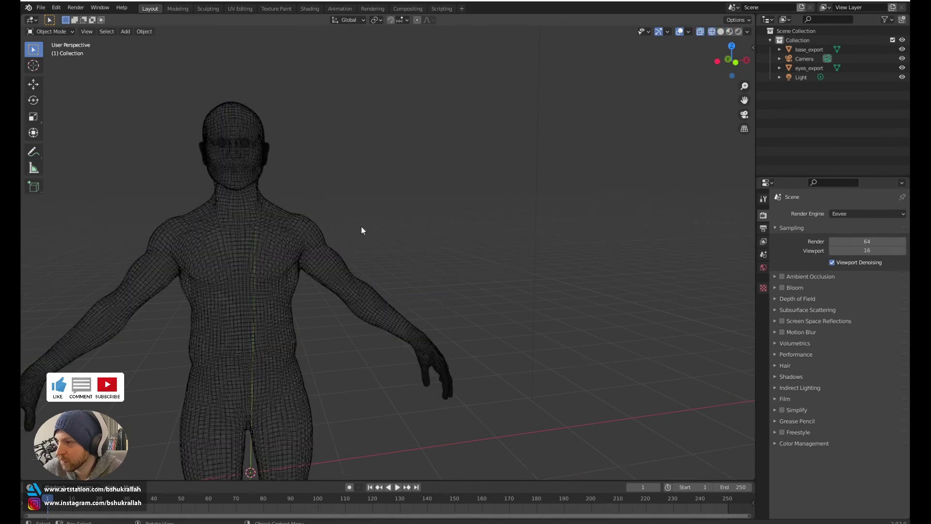
scroll(362, 231, "up", 5)
middle_click_drag(341, 180, 533, 269)
key("z")
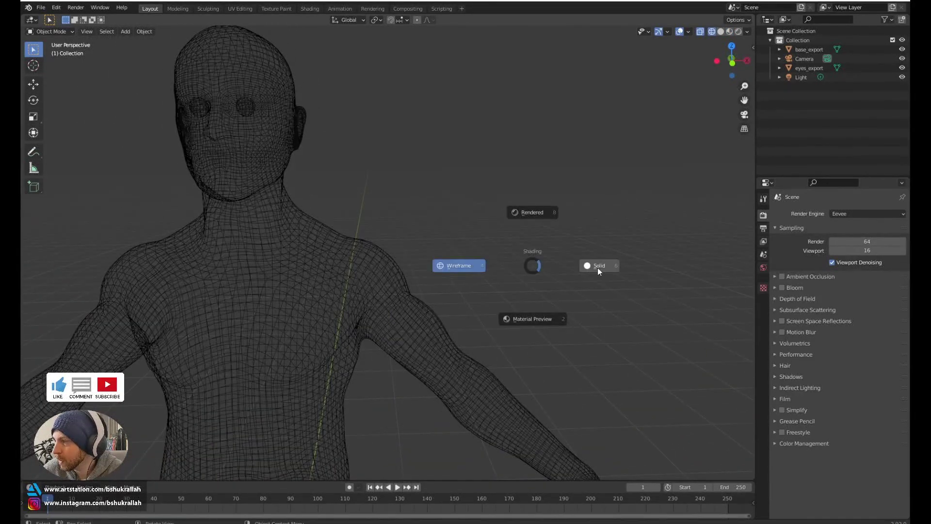
left_click(526, 323)
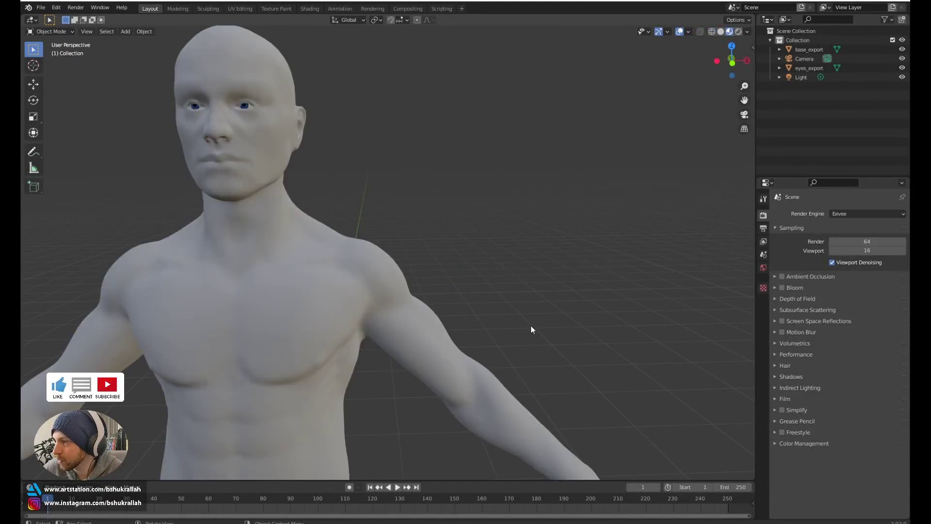
Step: Examine the lit face and eyes in Rendered shading, select the scene light, and return to Material Preview
scroll(530, 325, "down", 5)
key("z")
left_click(530, 264)
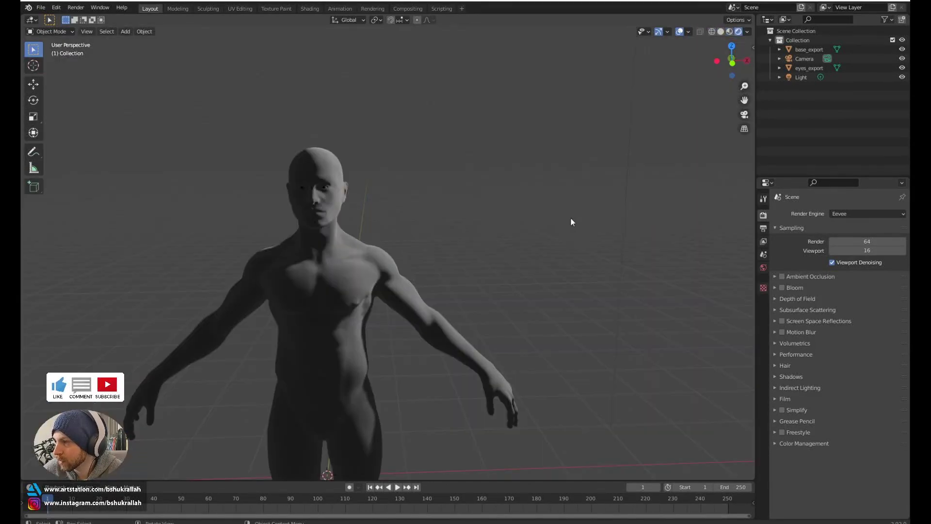
scroll(509, 238, "up", 5)
mouse_move(459, 266)
middle_mouse_down()
mouse_move(412, 262)
mouse_move(460, 265)
middle_mouse_up()
scroll(461, 263, "down", 4)
scroll(482, 165, "down", 3)
left_click(473, 165)
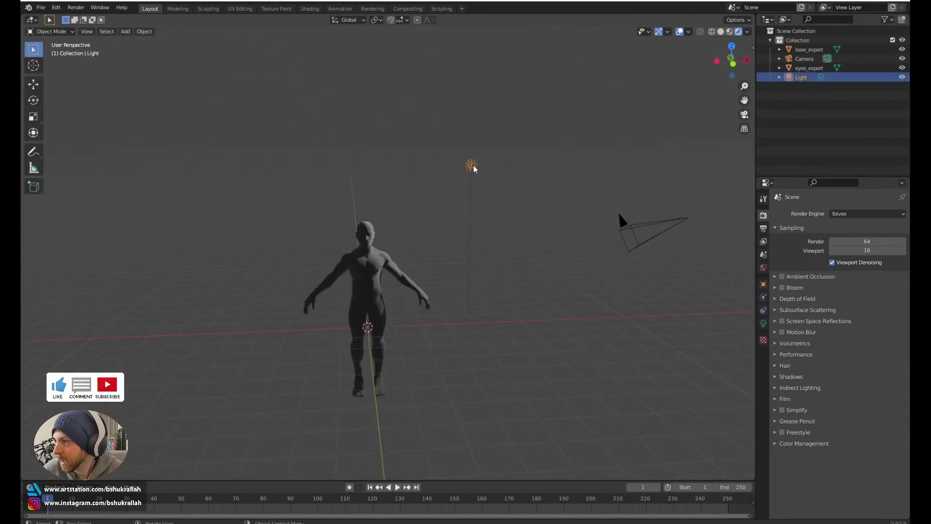
scroll(430, 247, "up", 7)
mouse_move(416, 219)
middle_mouse_down()
mouse_move(509, 287)
mouse_move(445, 243)
middle_mouse_up()
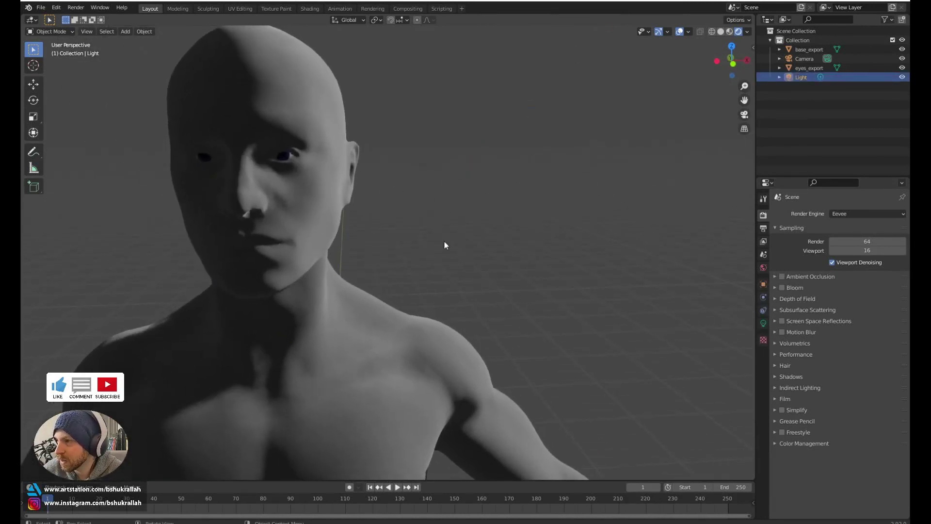
key("z")
left_click(463, 295)
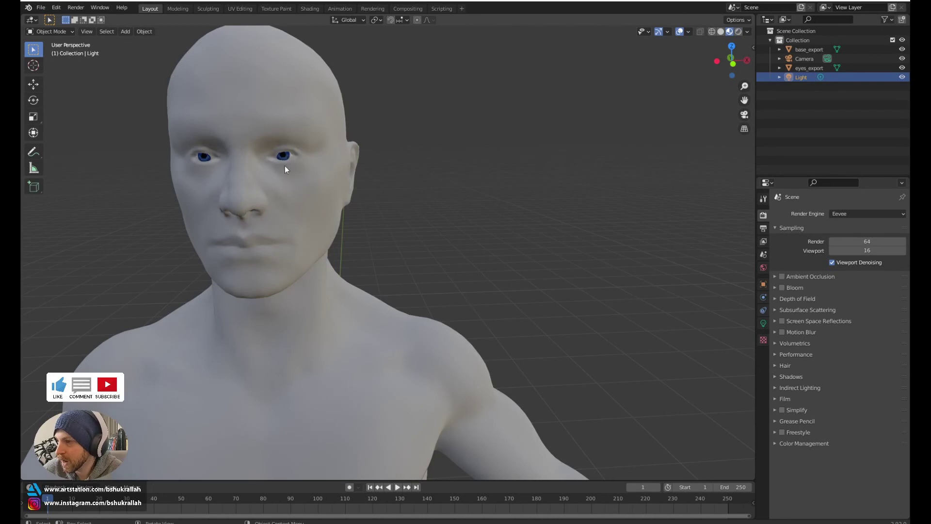
Step: Select the body mesh and open its material nodes in the Shading workspace
scroll(405, 275, "down", 6)
scroll(371, 293, "up", 5)
left_click(372, 292)
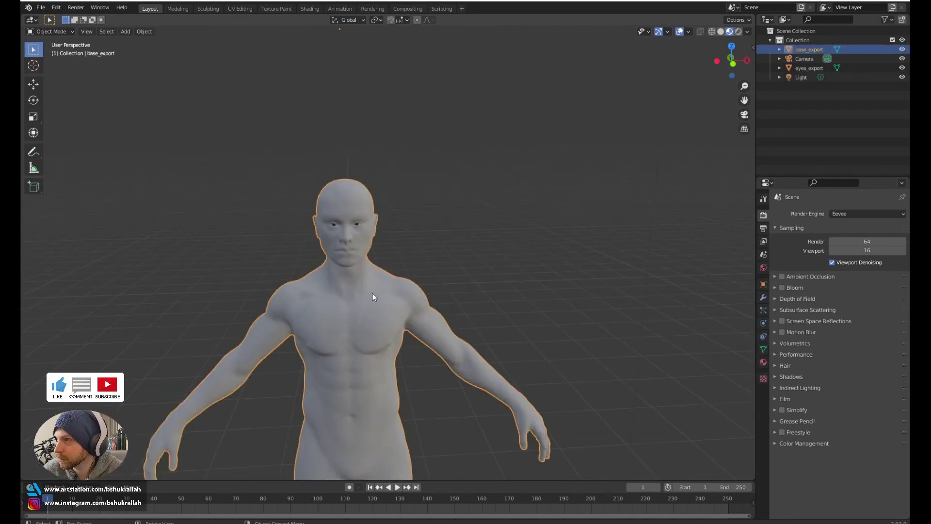
left_click(309, 9)
mouse_move(340, 326)
middle_mouse_down()
mouse_move(357, 406)
mouse_move(370, 326)
middle_mouse_up()
scroll(383, 372, "up", 5)
middle_click_drag(441, 384, 455, 431)
Step: Move the body material's Normal Map node and its image texture node up next to the Principled BSDF node
left_click(405, 398)
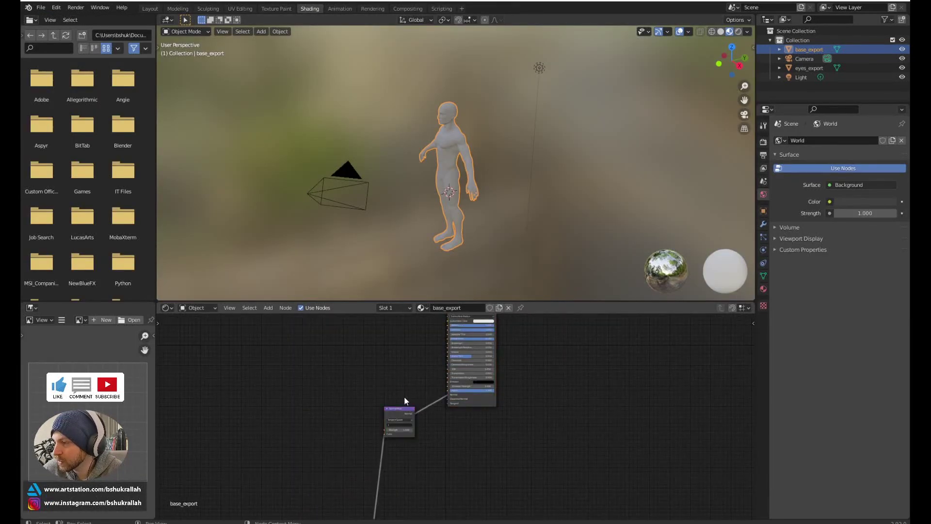
left_click_drag(402, 407, 402, 374)
middle_click_drag(412, 433, 414, 439)
left_click(414, 438)
scroll(412, 442, "down", 3)
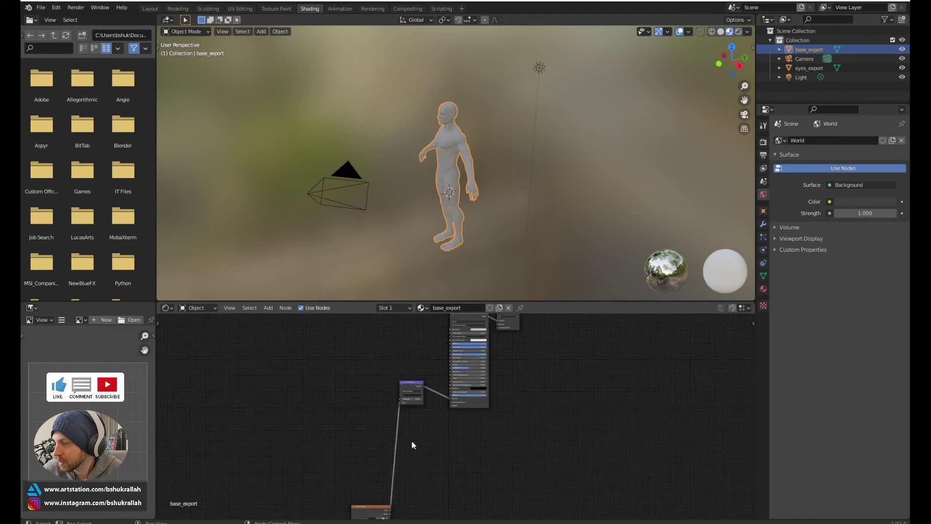
left_click_drag(375, 507, 366, 363)
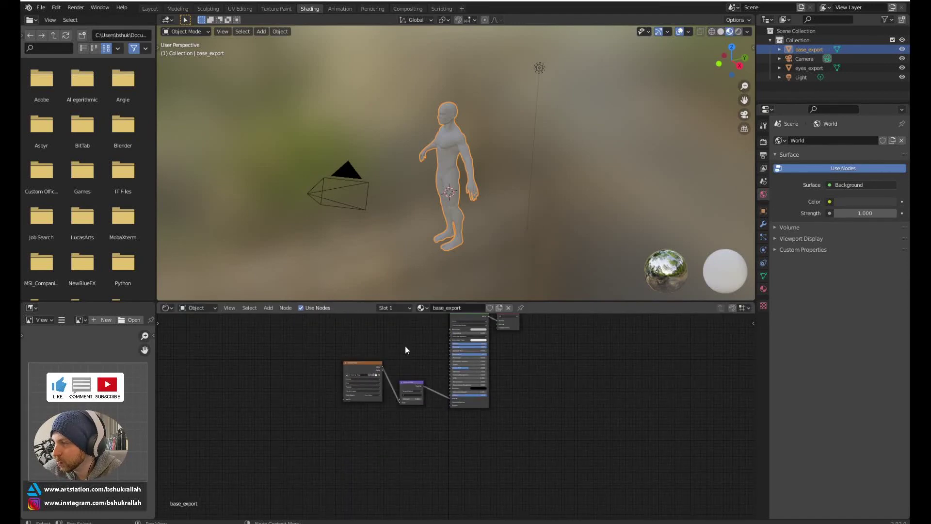
scroll(406, 345, "up", 2)
middle_click_drag(410, 347, 401, 431)
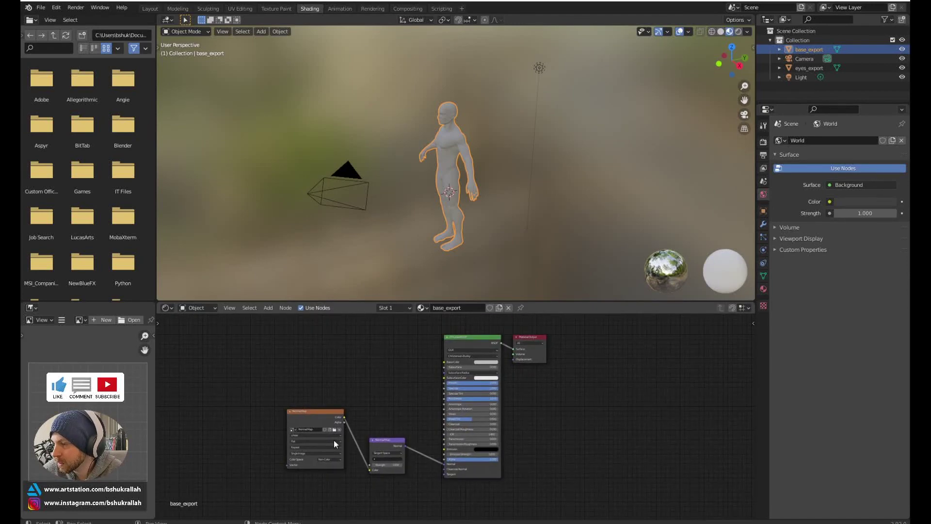
Step: Darken the base color of the body's Principled BSDF to a medium grey
scroll(340, 427, "up", 3)
middle_click_drag(353, 409, 357, 486)
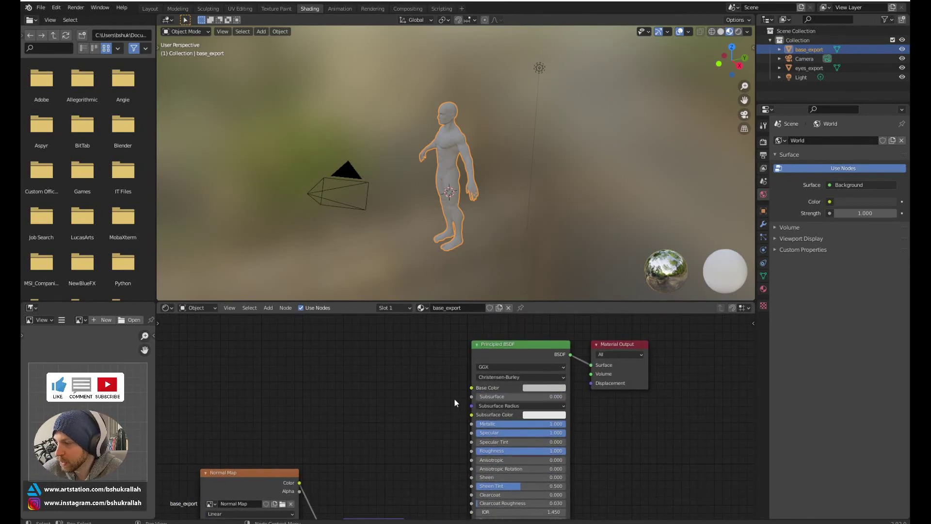
scroll(510, 393, "up", 2)
left_click(564, 375)
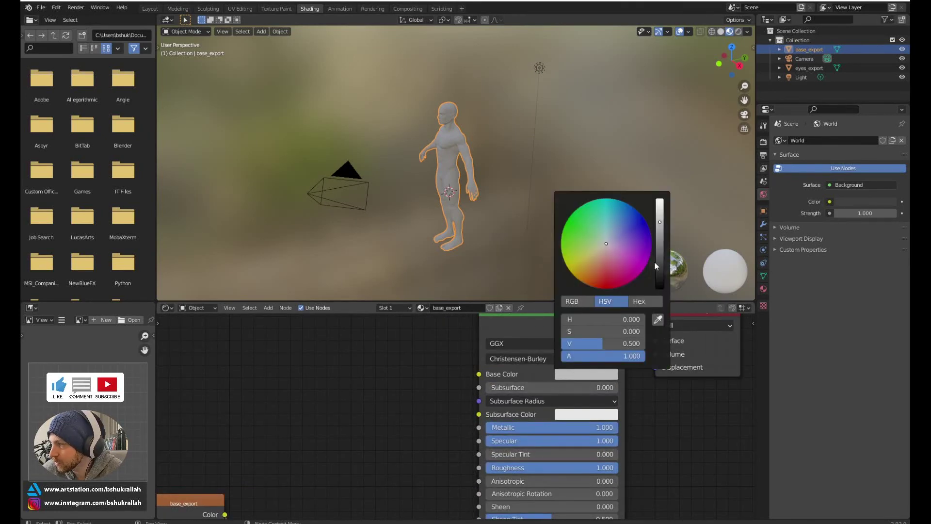
left_click(658, 235)
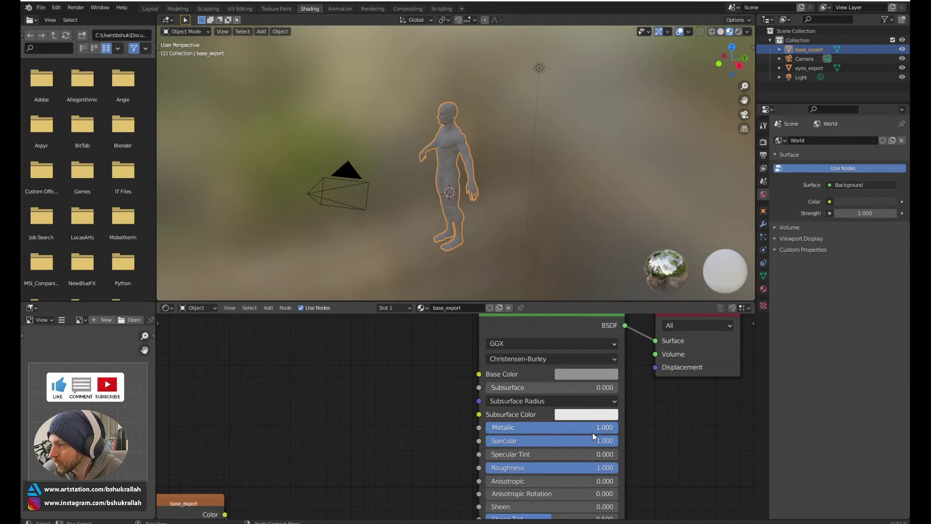
Step: Set the body material's Metallic to 0 and its Roughness to about 0.505
left_click_drag(593, 428, 490, 428)
middle_click_drag(608, 468, 600, 429)
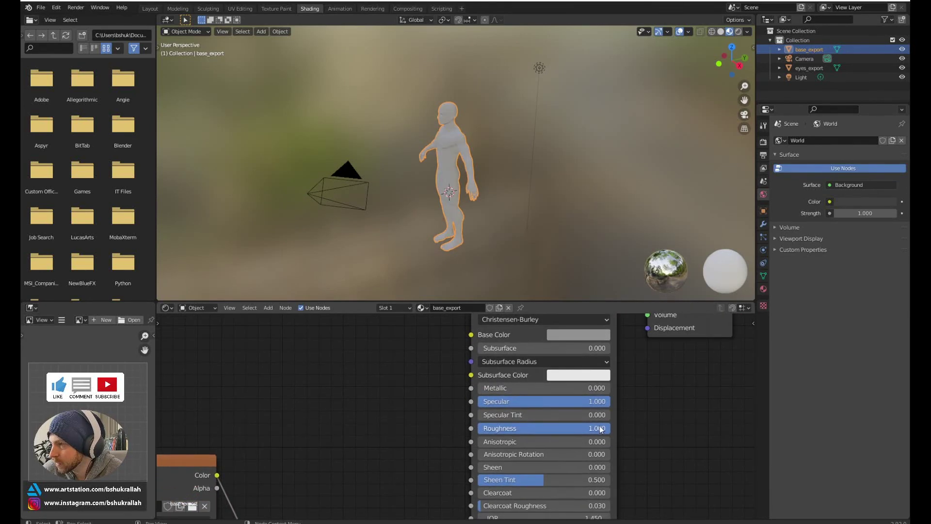
left_click_drag(599, 428, 544, 428)
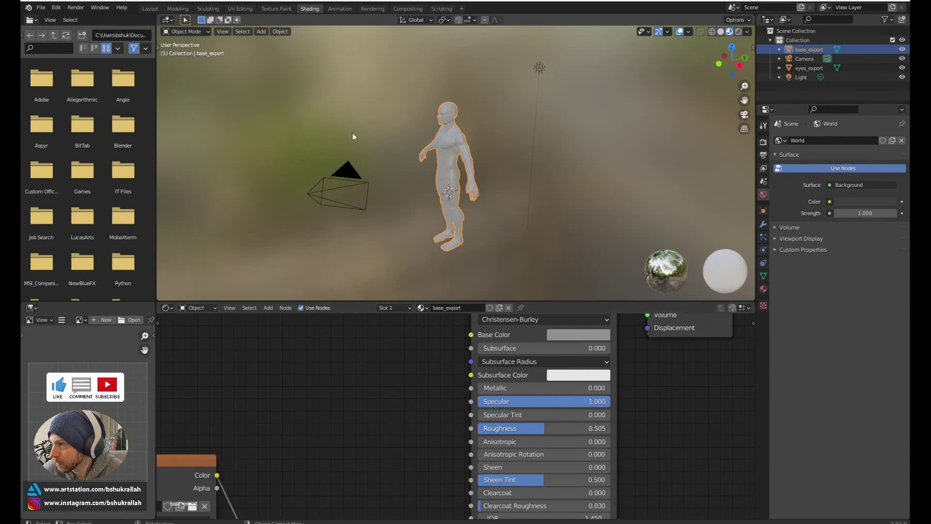
Step: Select the eyes mesh and move its material's image texture nodes up closer to the Normal Map and Principled BSDF nodes
scroll(417, 139, "up", 8)
middle_click_drag(439, 140, 457, 173)
scroll(457, 174, "up", 3)
left_click(385, 175)
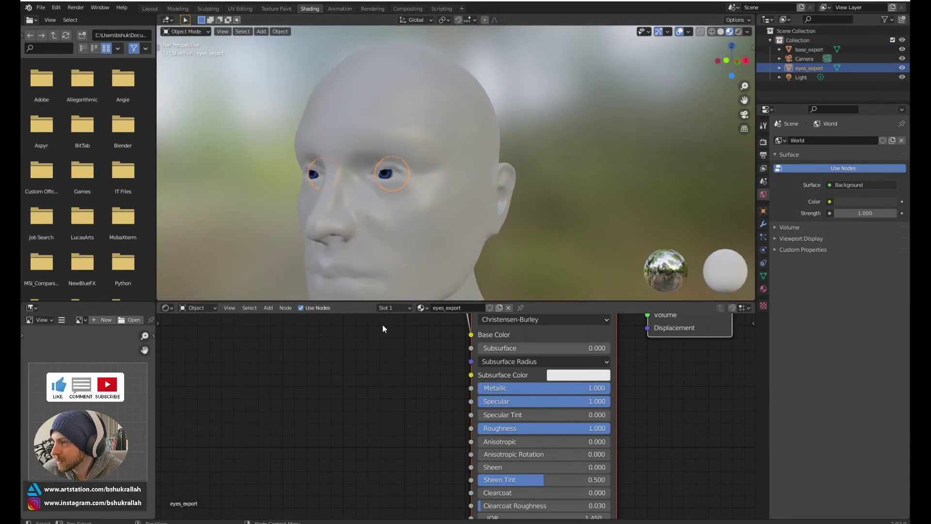
scroll(364, 359, "down", 6)
left_click_drag(427, 330, 371, 374)
scroll(364, 407, "up", 2)
middle_click_drag(352, 428, 459, 289)
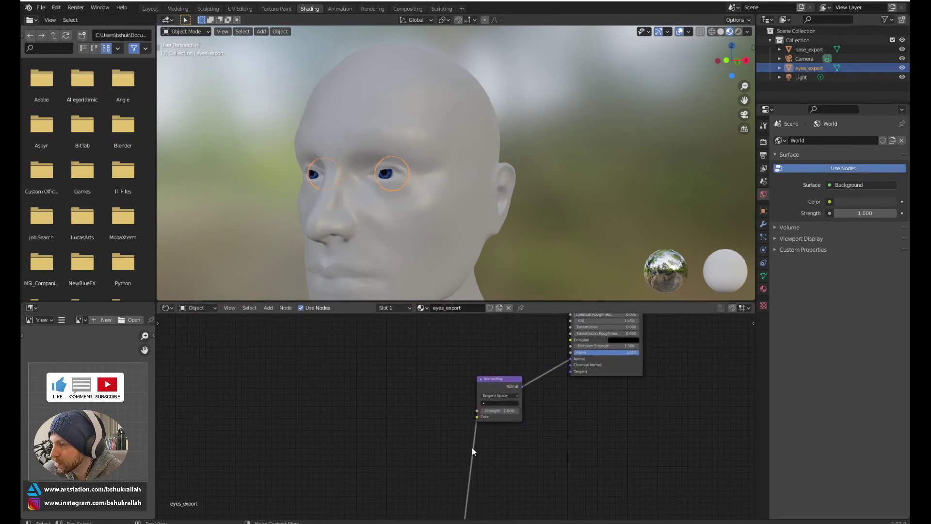
scroll(422, 422, "down", 2)
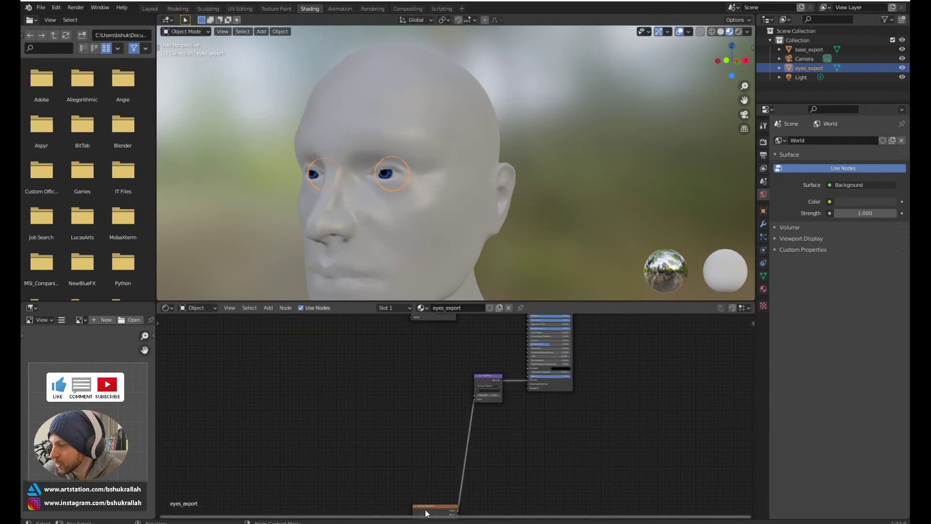
left_click_drag(426, 513, 398, 373)
scroll(487, 361, "up", 2)
middle_click_drag(517, 326, 401, 455)
Step: Set the eye material's Metallic to 0 and its Roughness to about 0.182, and deselect the eyes
scroll(434, 444, "up", 2)
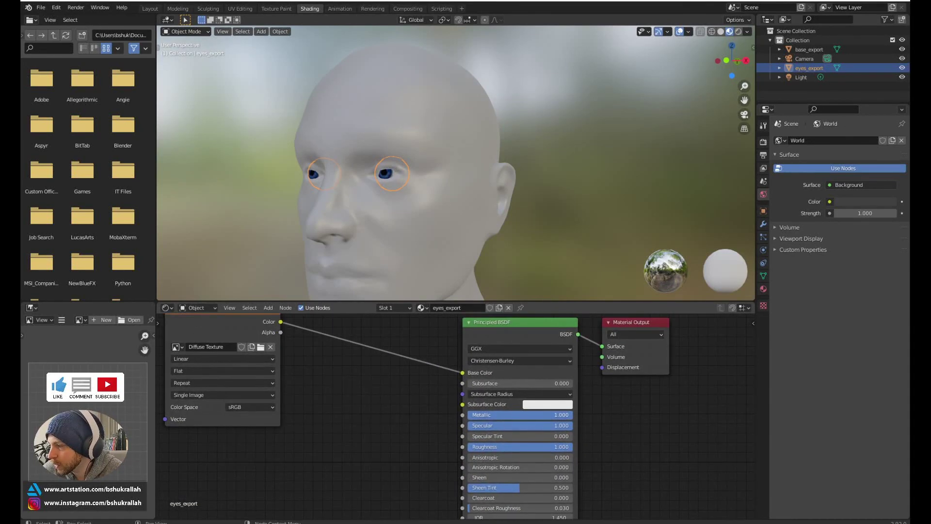
left_click_drag(561, 416, 468, 416)
left_click_drag(564, 449, 485, 449)
scroll(368, 201, "up", 4)
scroll(369, 195, "down", 5)
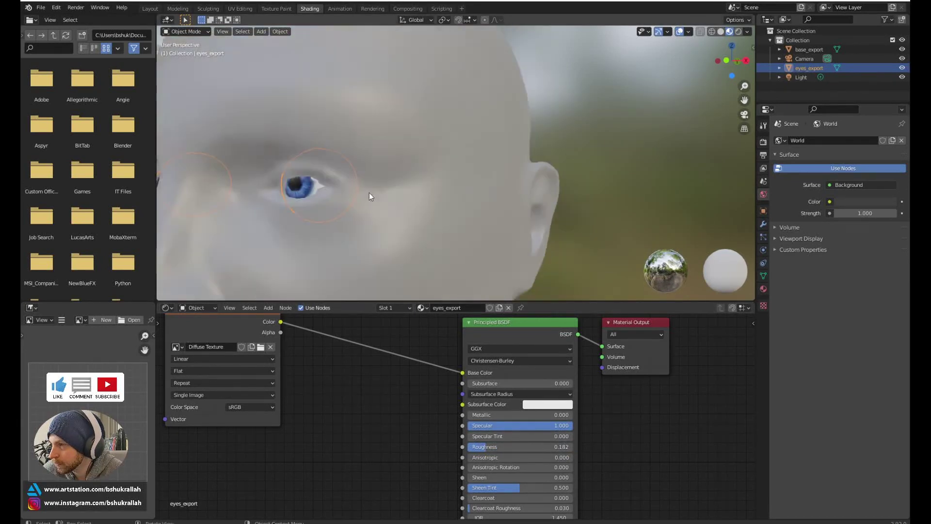
left_click(603, 133)
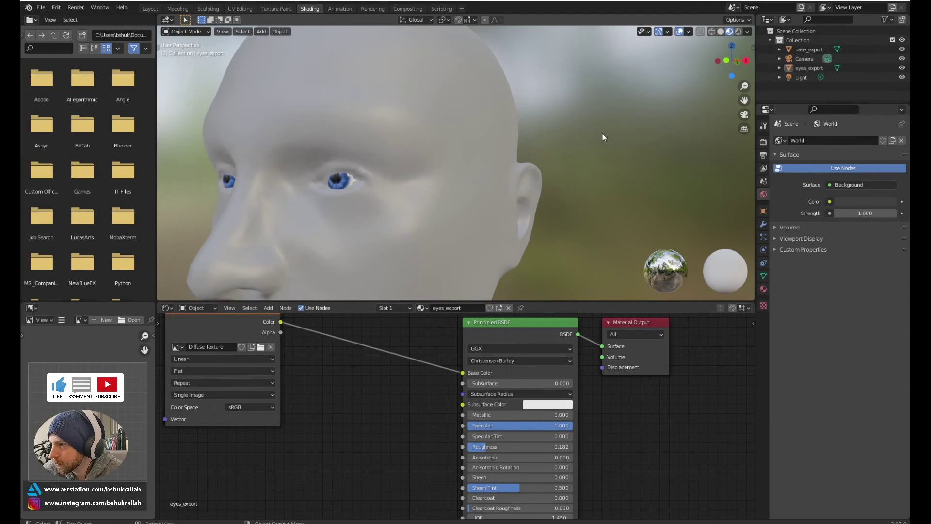
Step: Show the viewport in Rendered shading and set the scene's render engine to Cycles
left_click(739, 32)
scroll(612, 203, "down", 5)
scroll(612, 205, "down", 4)
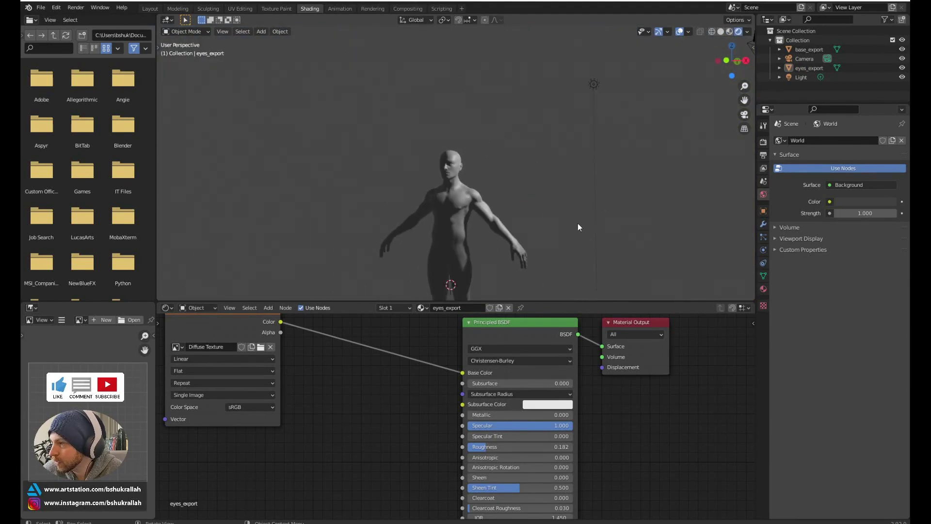
mouse_move(578, 223)
middle_mouse_down()
mouse_move(623, 228)
mouse_move(569, 237)
mouse_move(582, 231)
middle_mouse_up()
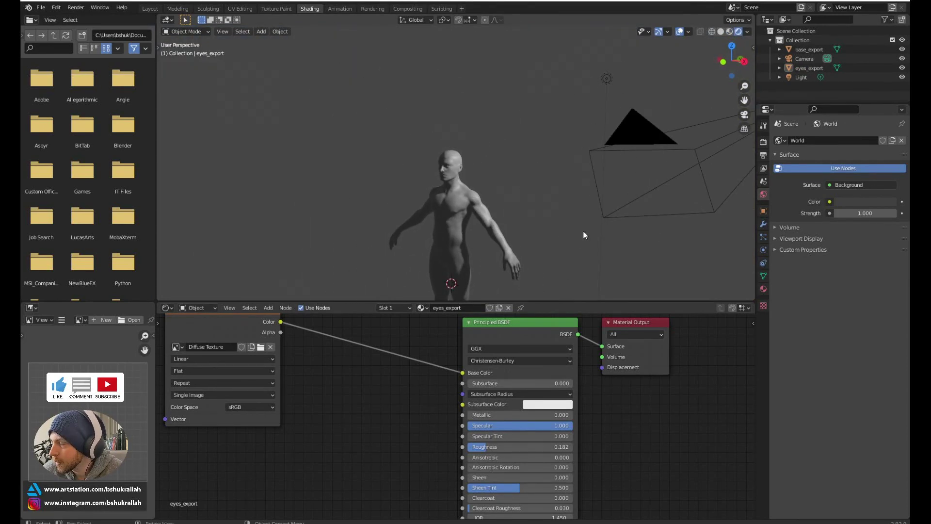
left_click(762, 155)
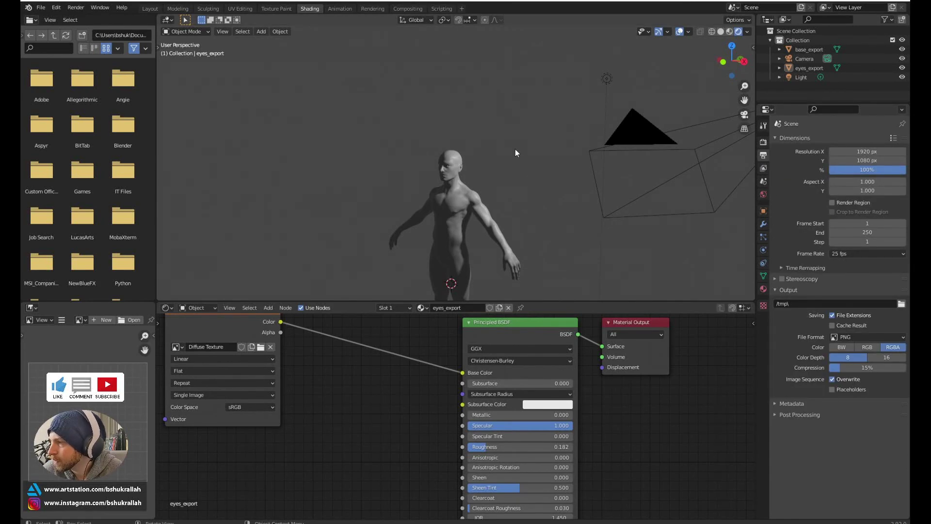
left_click(764, 169)
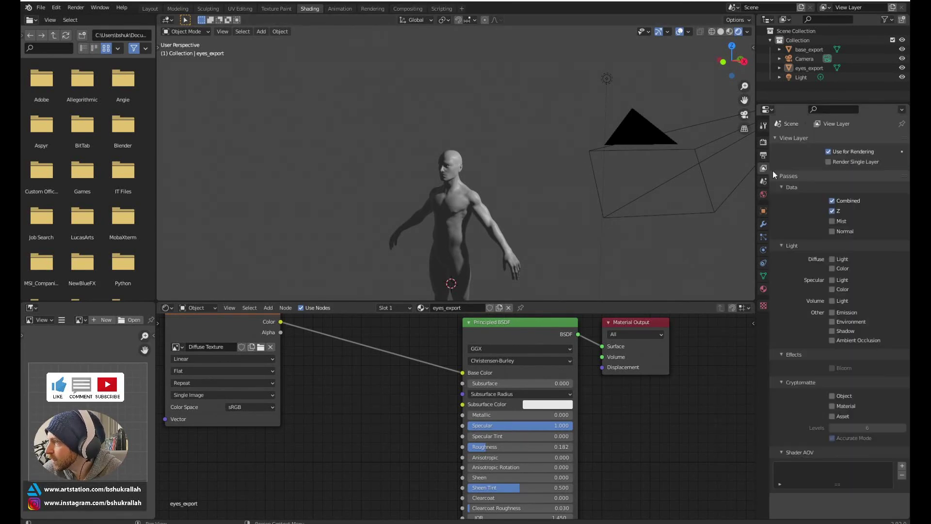
left_click(763, 142)
left_click(866, 142)
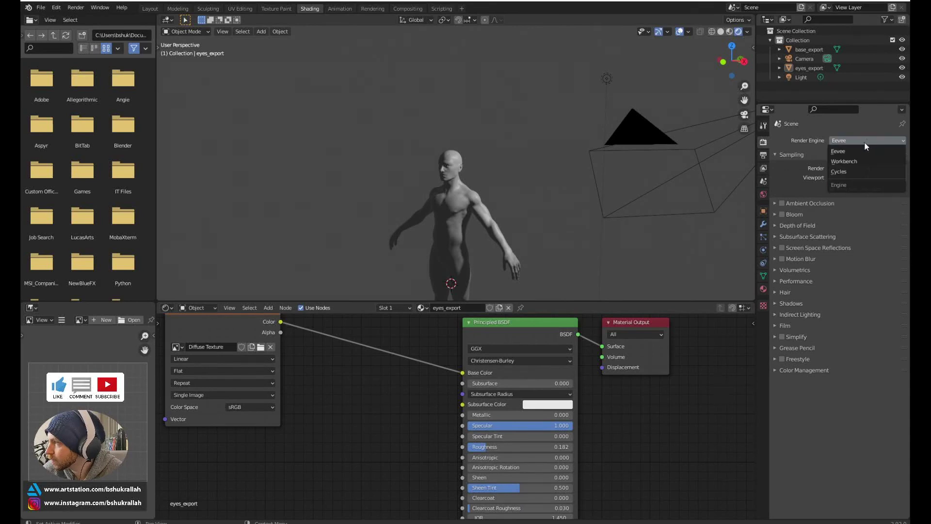
left_click(845, 170)
Step: Select the body mesh and add a Subdivision Surface modifier to it
scroll(524, 233, "up", 5)
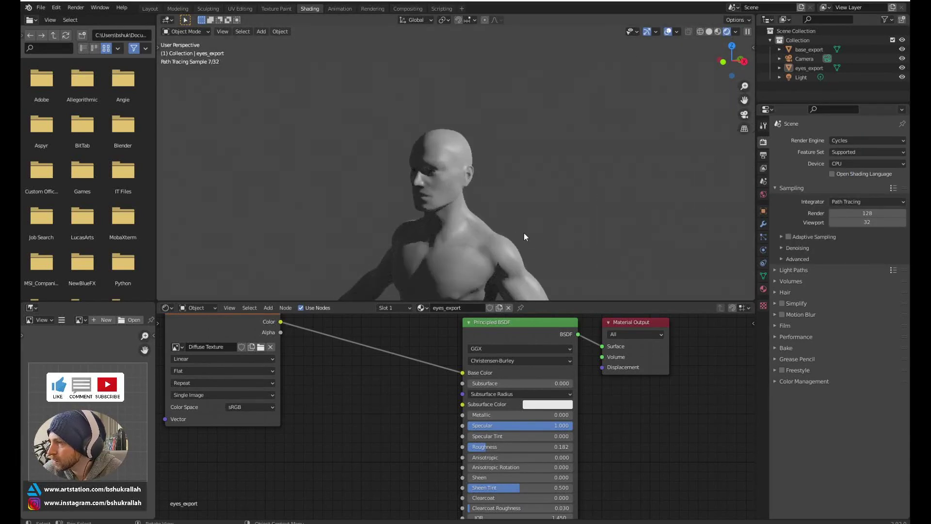
scroll(536, 231, "down", 7)
scroll(538, 242, "up", 8)
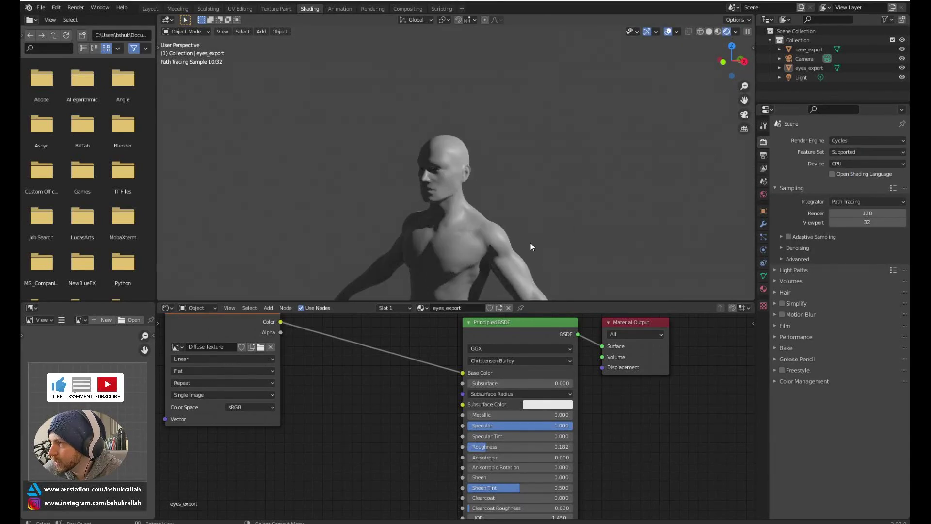
middle_click_drag(543, 250, 559, 171, "shift")
left_click(532, 219)
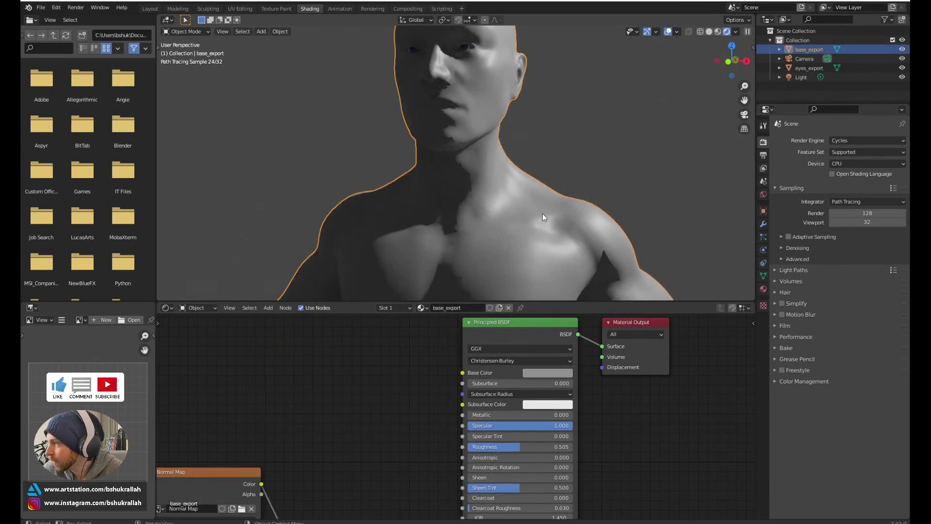
left_click(761, 223)
left_click(819, 142)
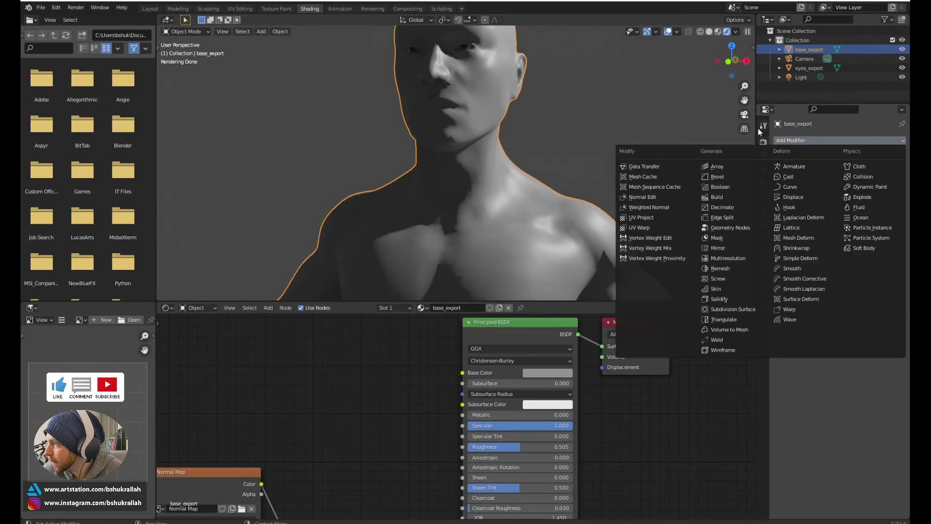
left_click(742, 310)
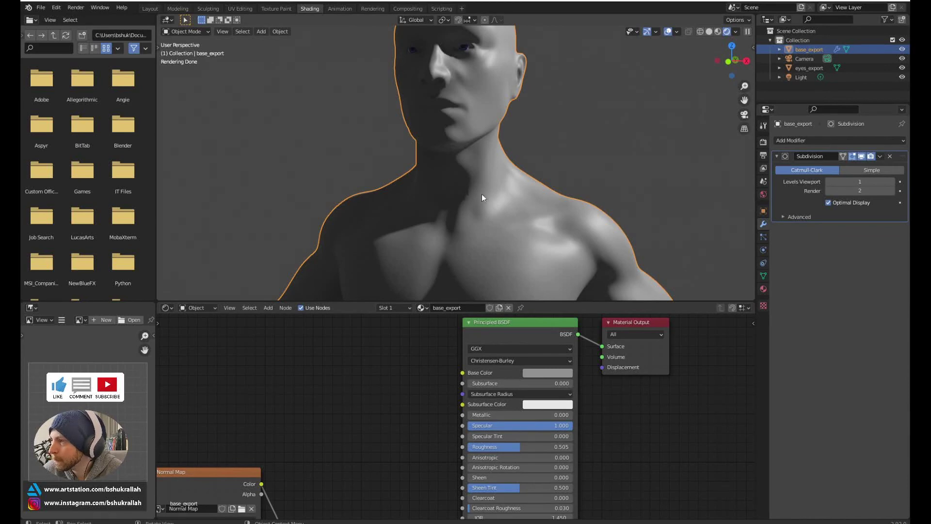
Step: Deselect the body and compare its shading with the Subdivision modifier's viewport display off and on, leaving it on
left_click(610, 171)
left_click(542, 224)
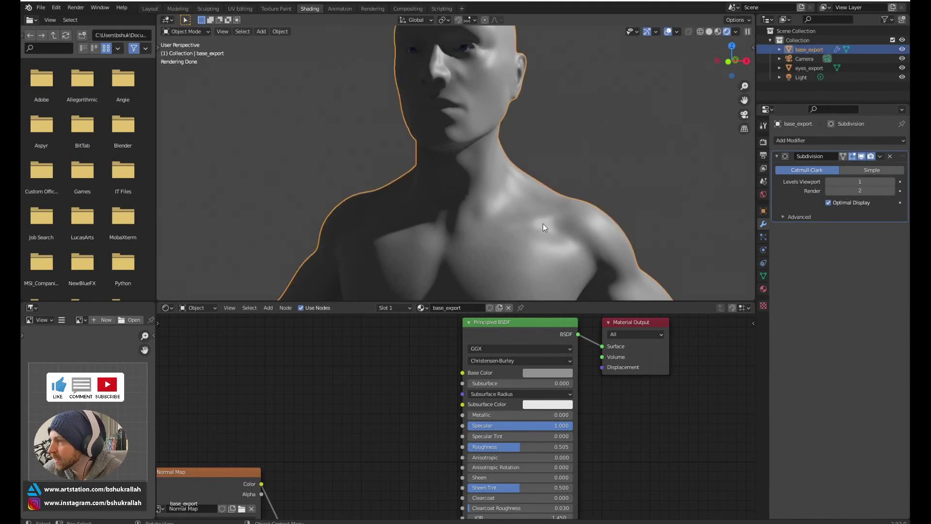
left_click(661, 169)
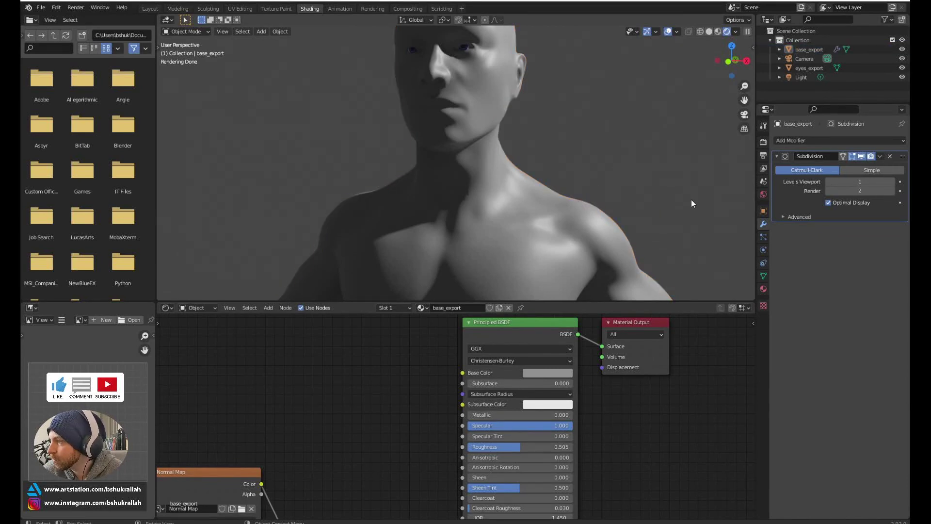
left_click(861, 157)
left_click(861, 157)
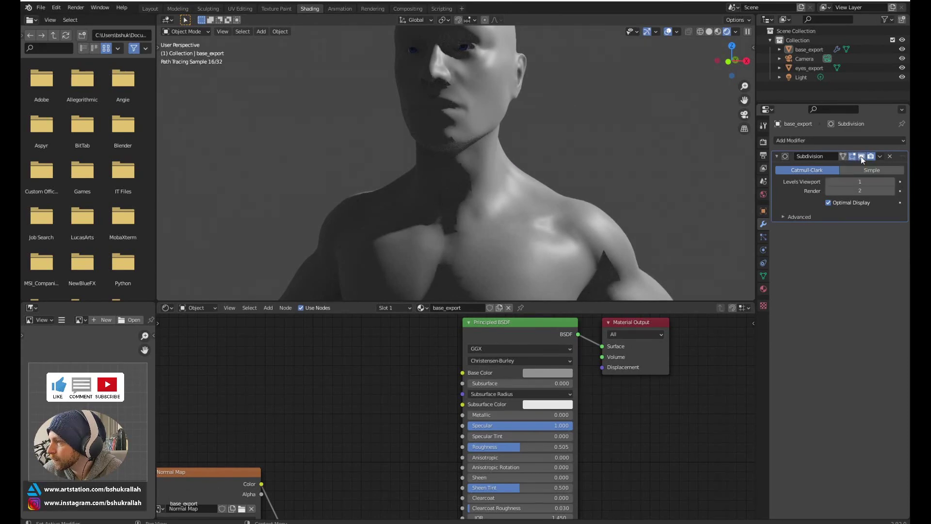
left_click(860, 156)
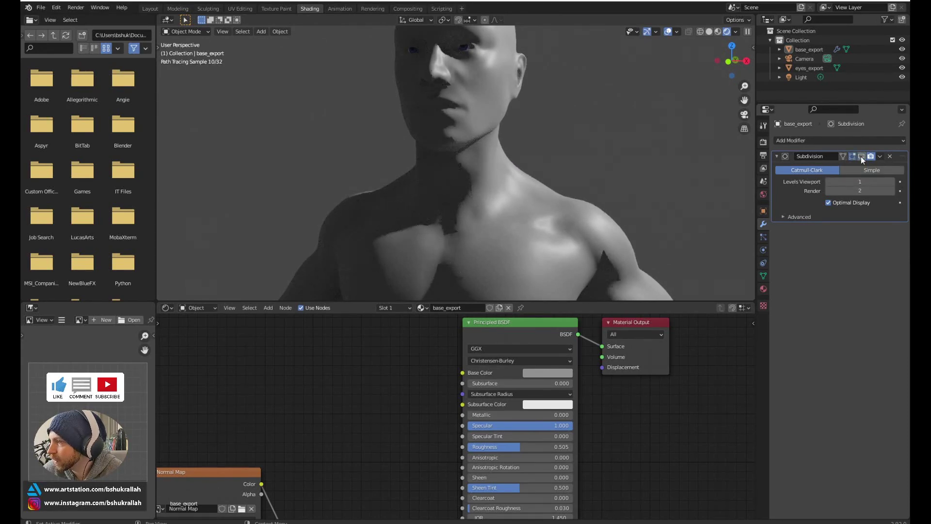
left_click(861, 156)
Step: Add a Sun light and move it up beside the figure to about X -2.98, Y -3.65, Z 10.53 m
scroll(607, 198, "down", 6)
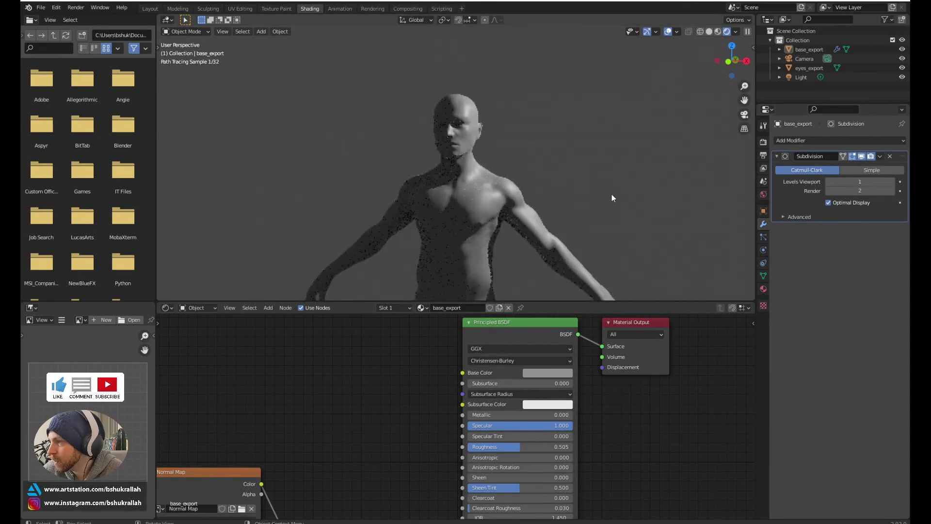
key("shift+a")
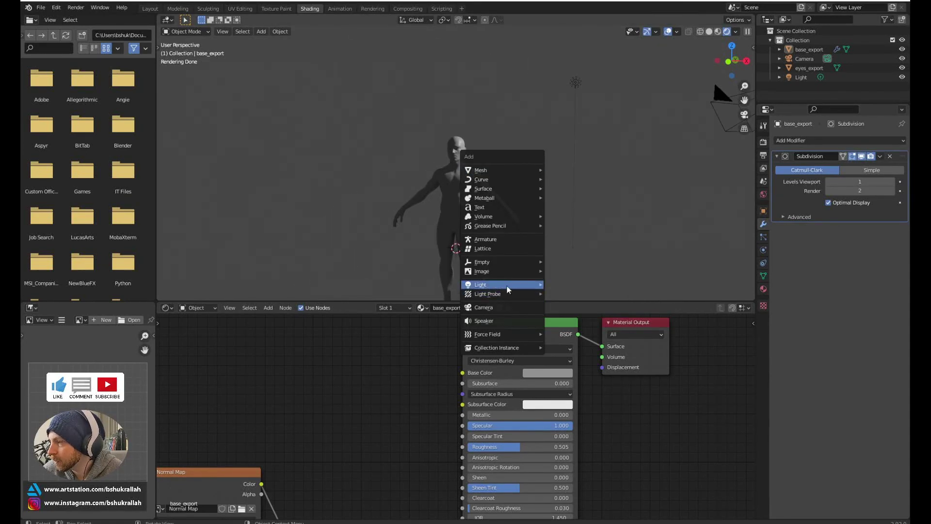
mouse_move(508, 287)
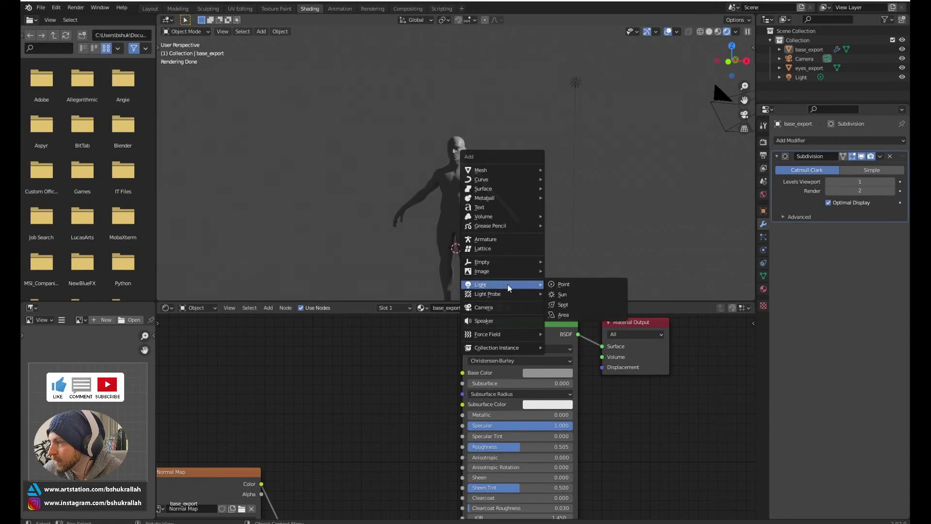
left_click(572, 299)
middle_click_drag(557, 243, 492, 202)
key("g")
left_click(439, 180)
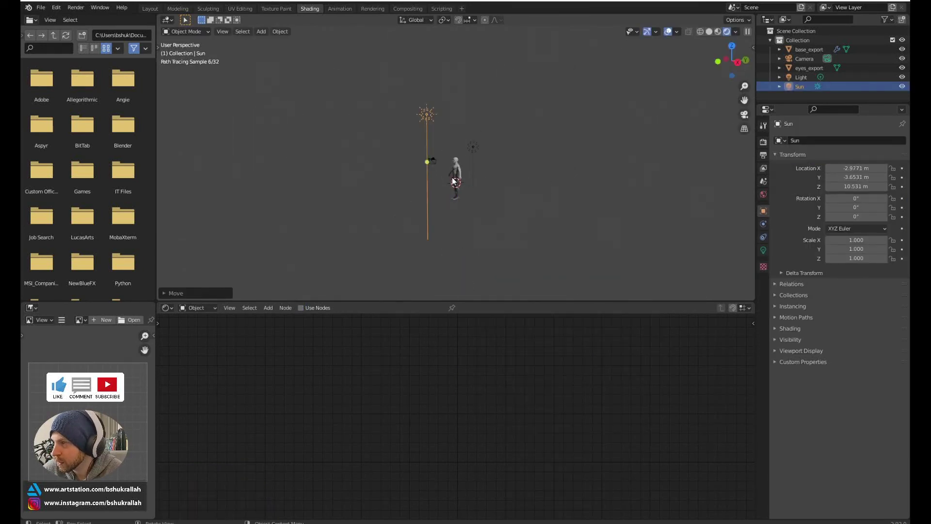
Step: Rotate the Sun to about 48.7°, -20.3°, -2.17° and move it to about X -3.18, Y -4.94, Z 8.12 m
key("r")
left_click(592, 151)
scroll(514, 161, "up", 9)
key("g")
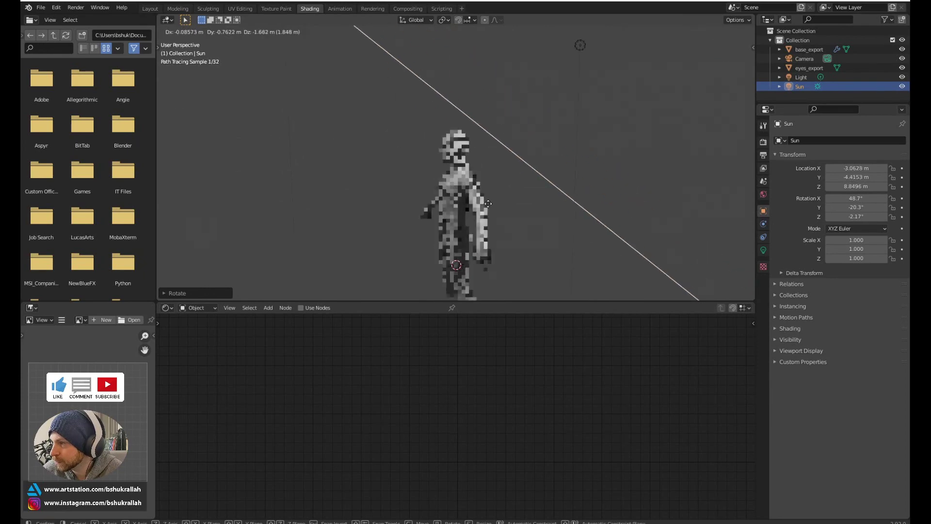
left_click(469, 228)
scroll(450, 220, "up", 5)
middle_click_drag(450, 220, 493, 223)
scroll(493, 223, "down", 3)
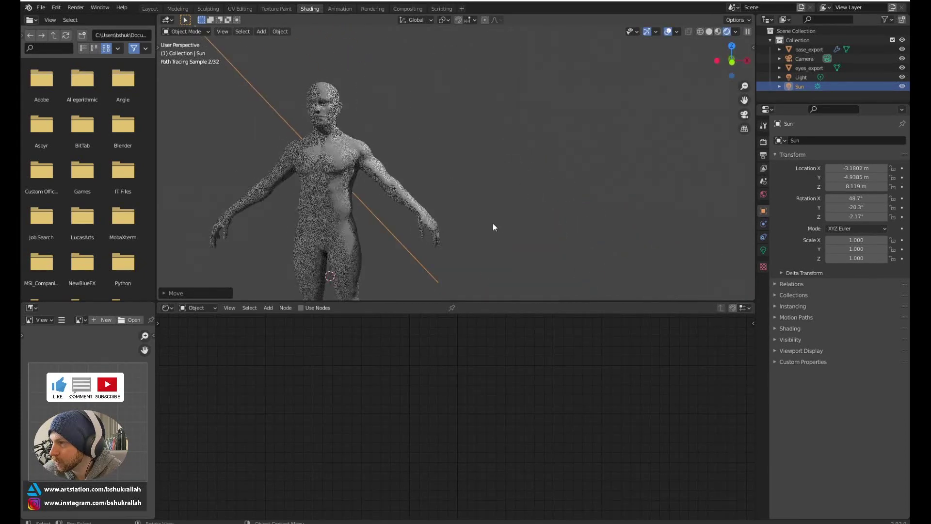
mouse_move(400, 160)
middle_mouse_down()
mouse_move(630, 231)
mouse_move(409, 174)
middle_mouse_up()
scroll(394, 191, "up", 3)
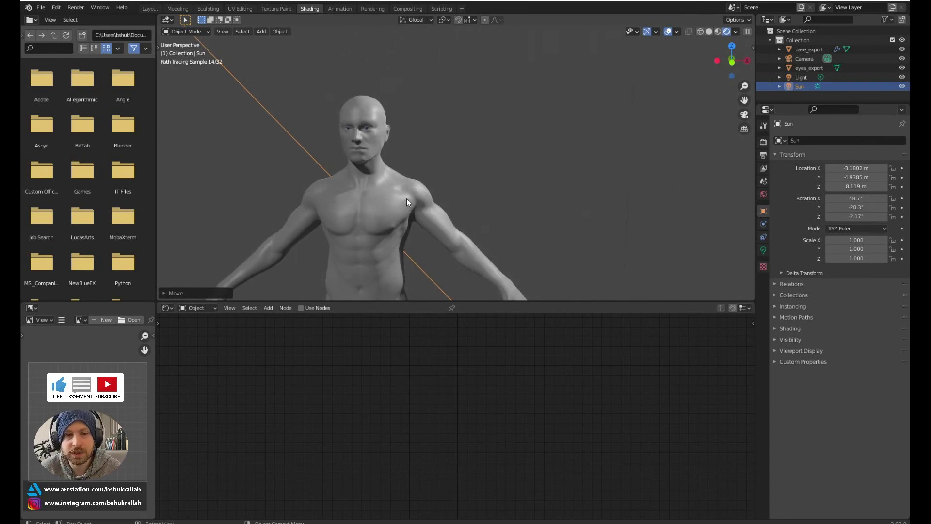
scroll(406, 198, "down", 1)
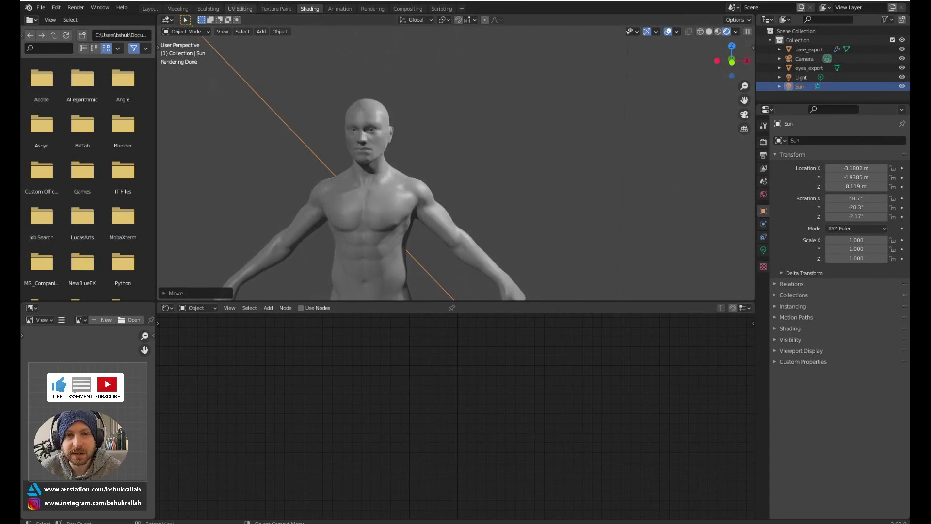